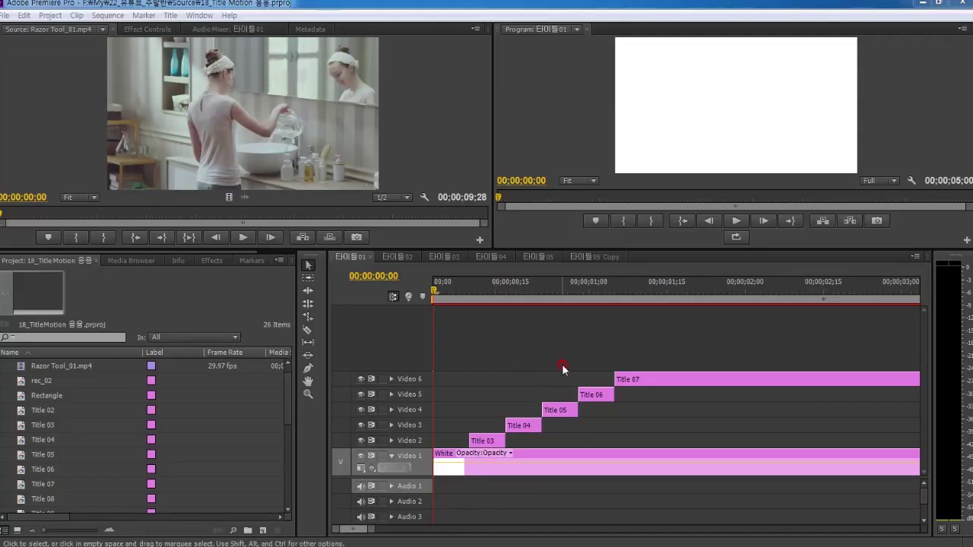
Step: Enlarge the monitors and play the 타이틀01 title animation from its start
left_click_drag(436, 295, 517, 301)
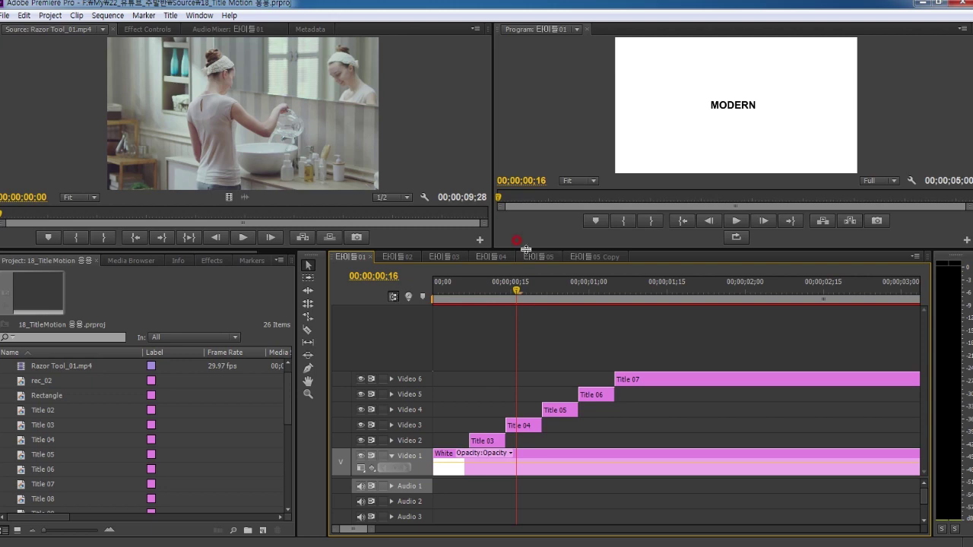
left_click_drag(525, 249, 532, 336)
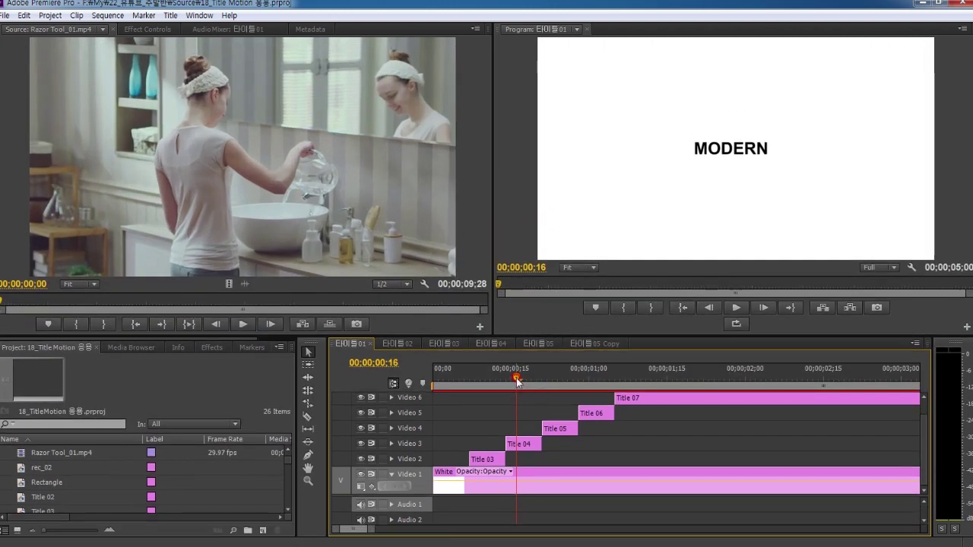
left_click_drag(517, 380, 419, 382)
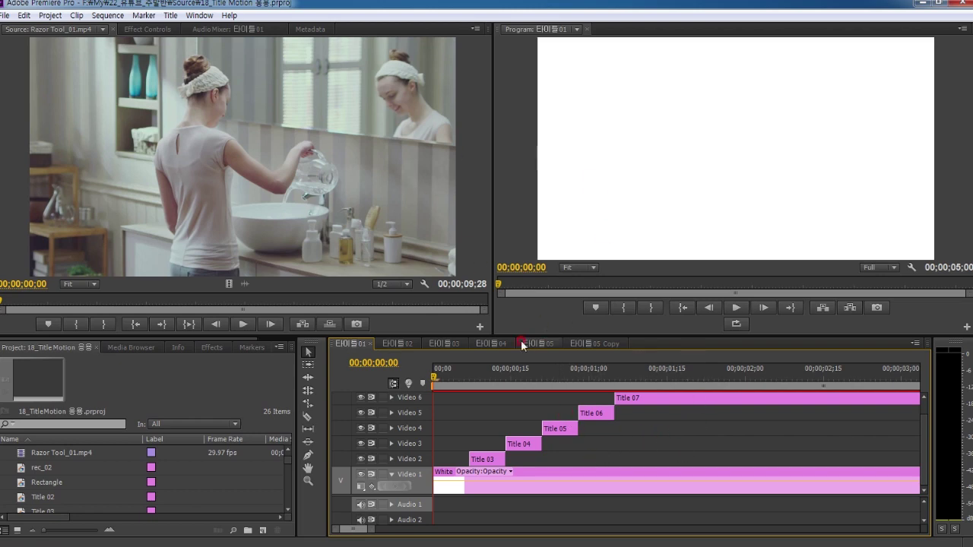
key("space")
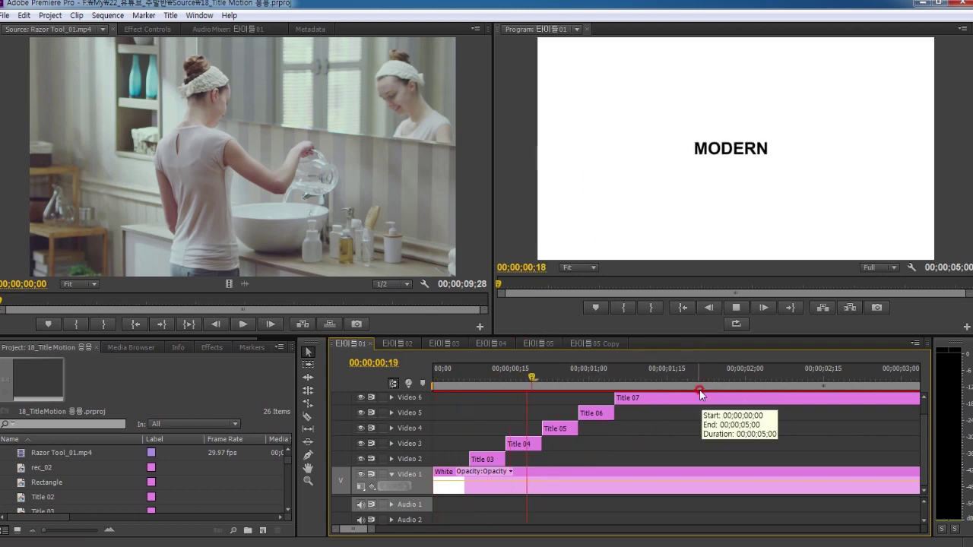
key("space")
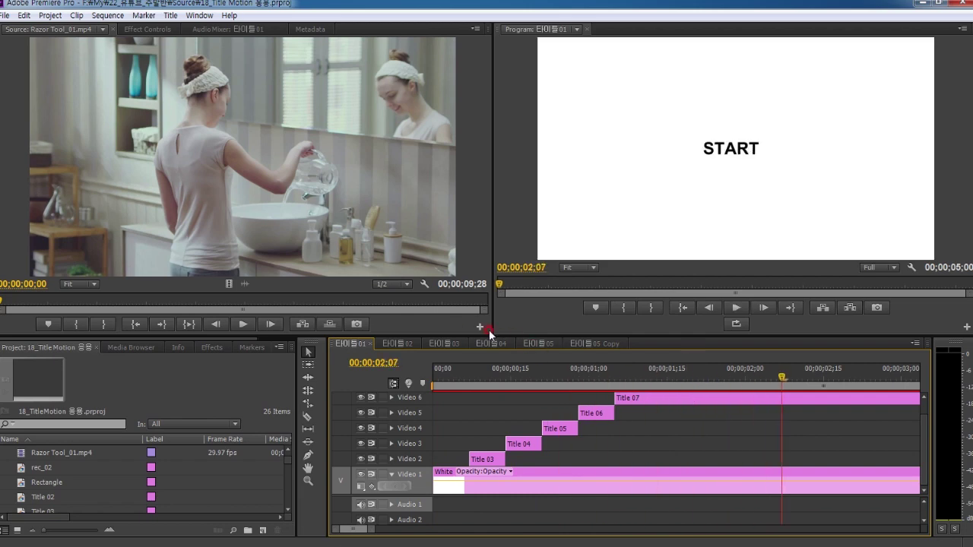
Step: Play the 타이틀02 title animation, then bring up 타이틀03 at its start
left_click(402, 343)
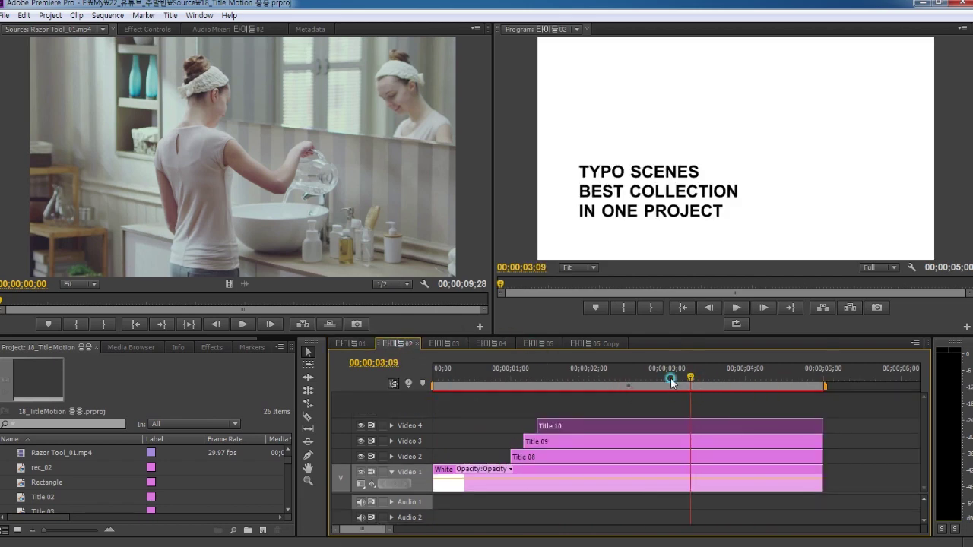
key("Home")
key("space")
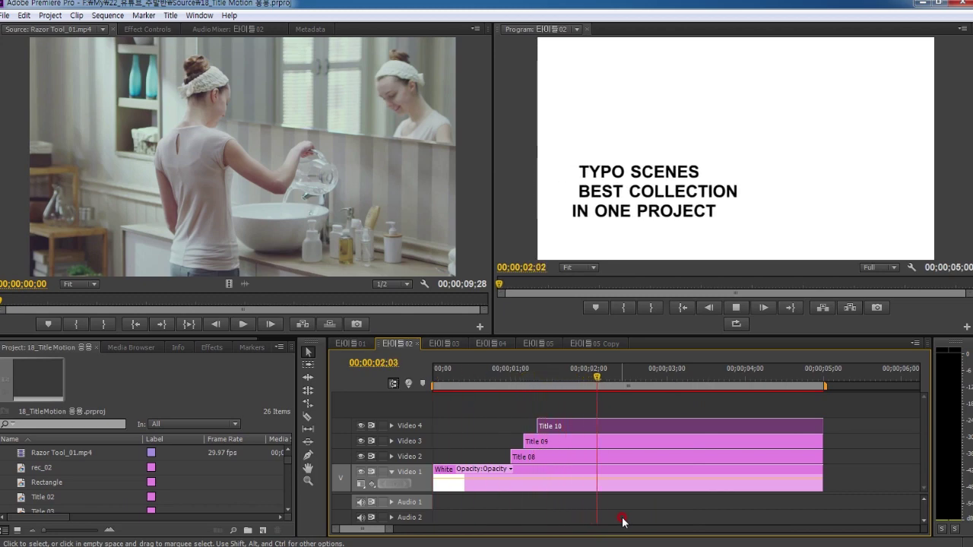
key("space")
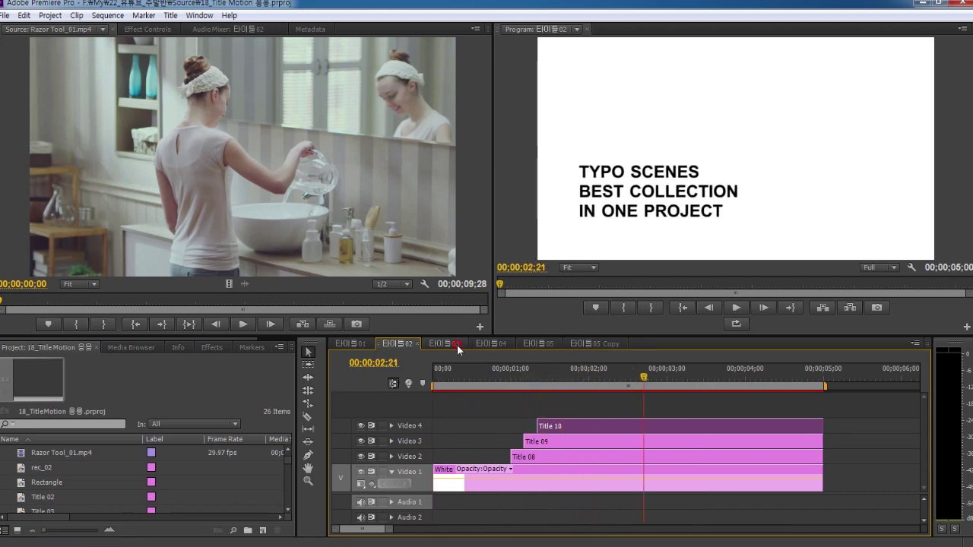
left_click(461, 348)
left_click_drag(679, 380, 388, 377)
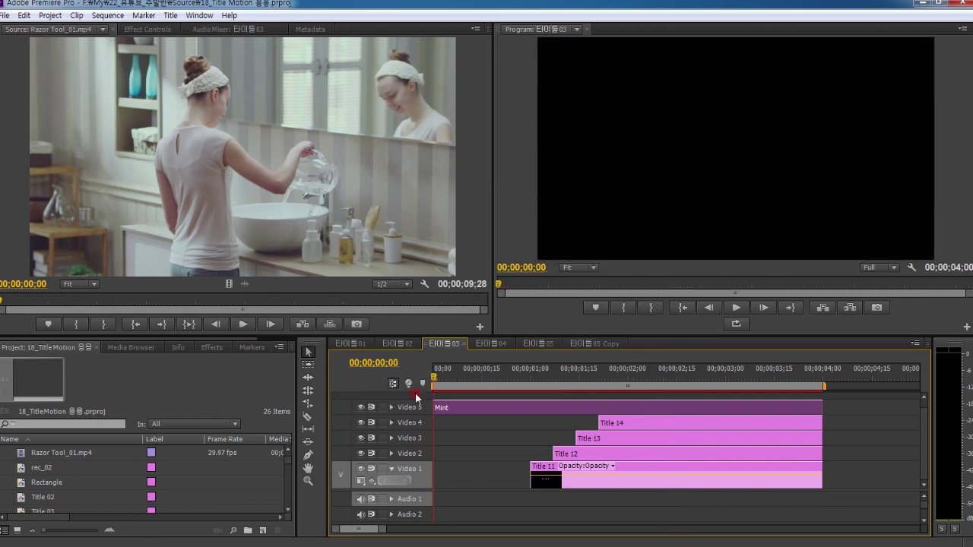
Step: Play the 타이틀03 and 타이틀04 title animations
key("space")
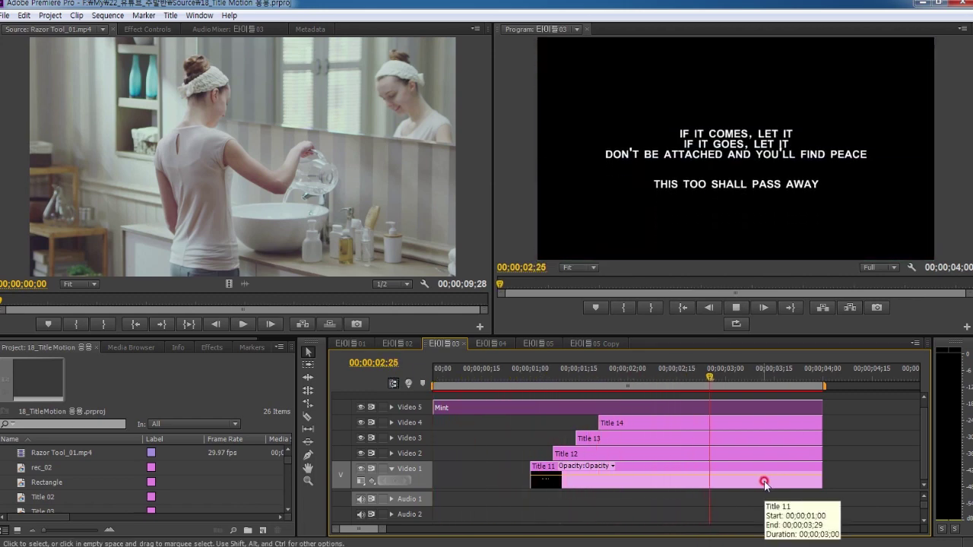
key("space")
left_click(487, 346)
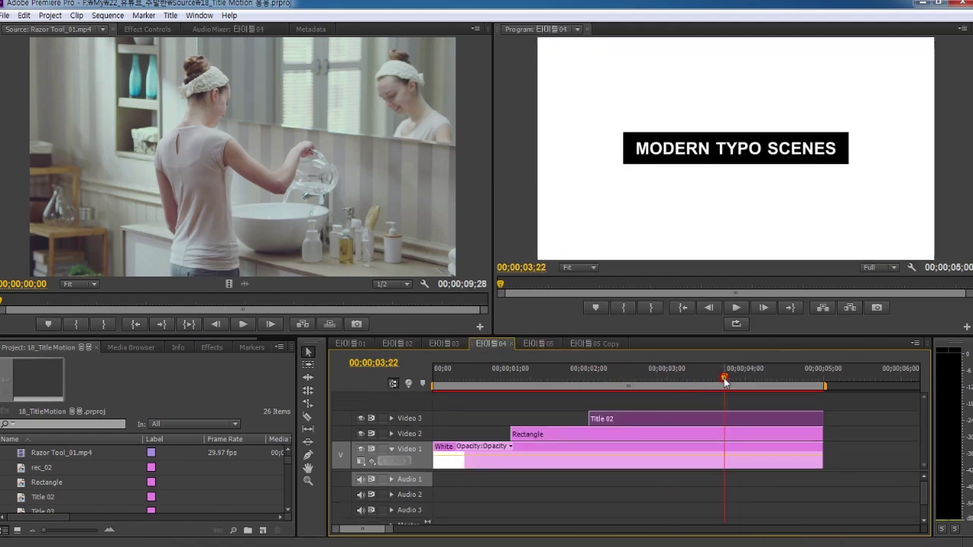
key("Home")
key("space")
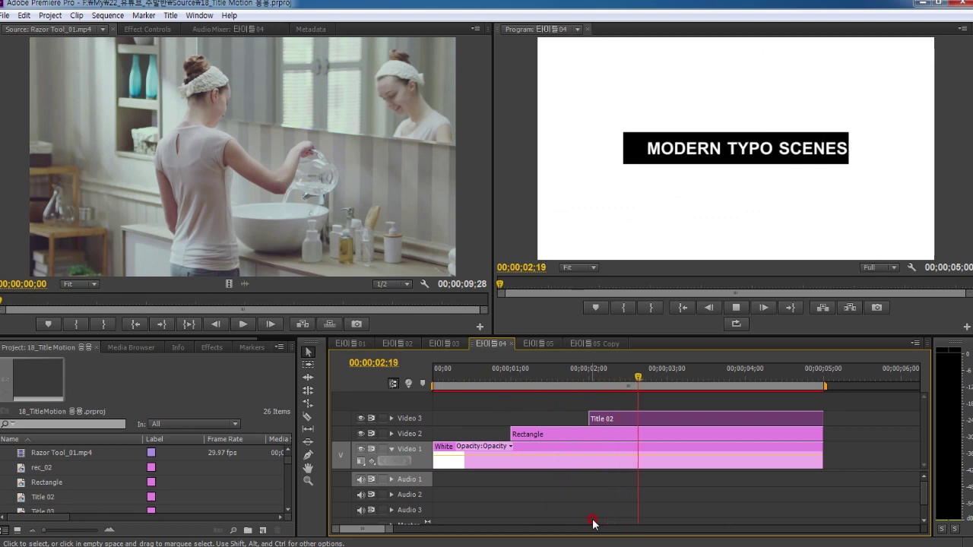
Step: Check 타이틀05, play the BRAND title in 타이틀05 Copy, and return to 타이틀01
left_click(539, 343)
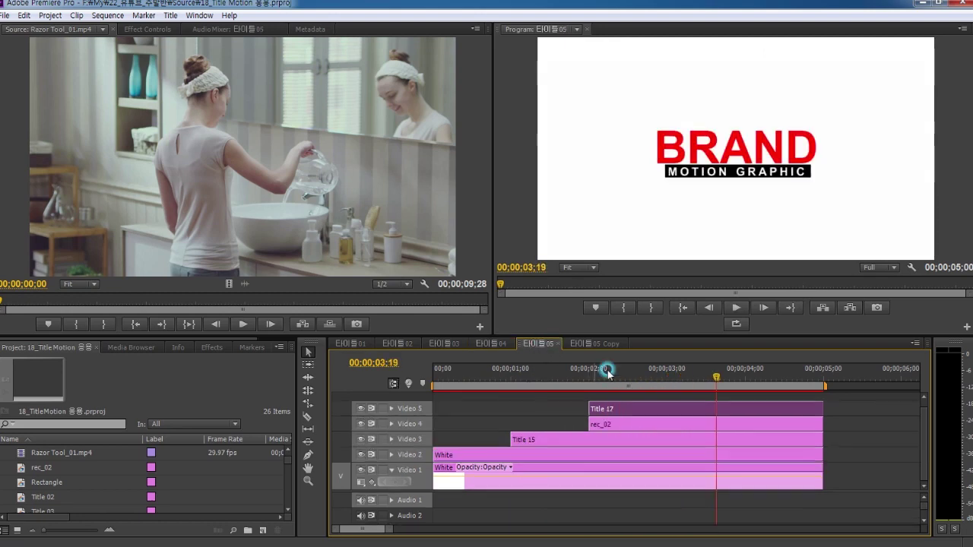
left_click_drag(608, 373, 368, 387)
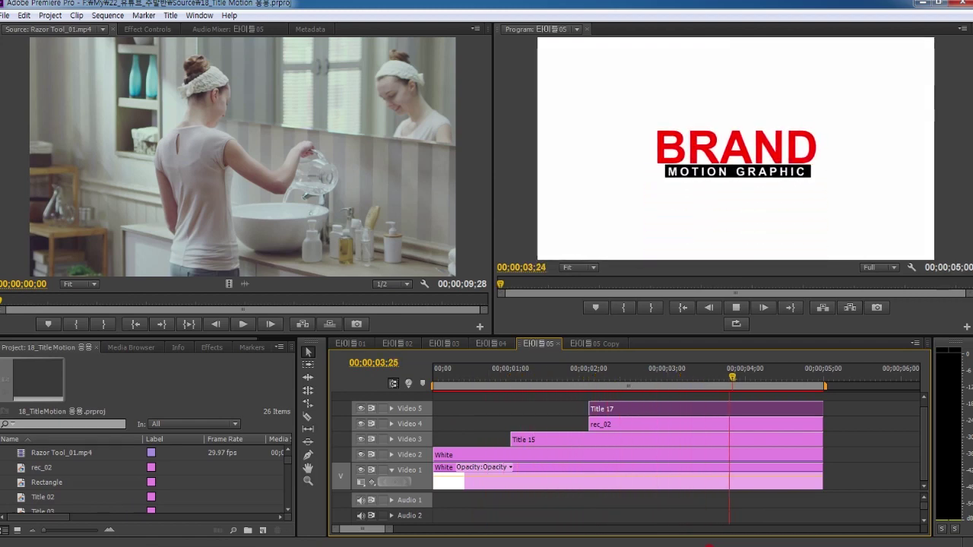
left_click(598, 344)
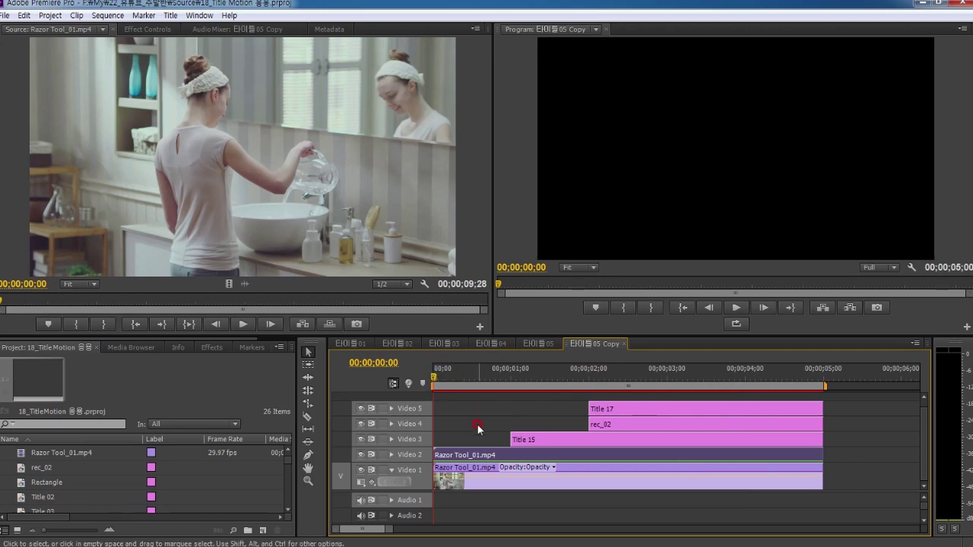
key("space")
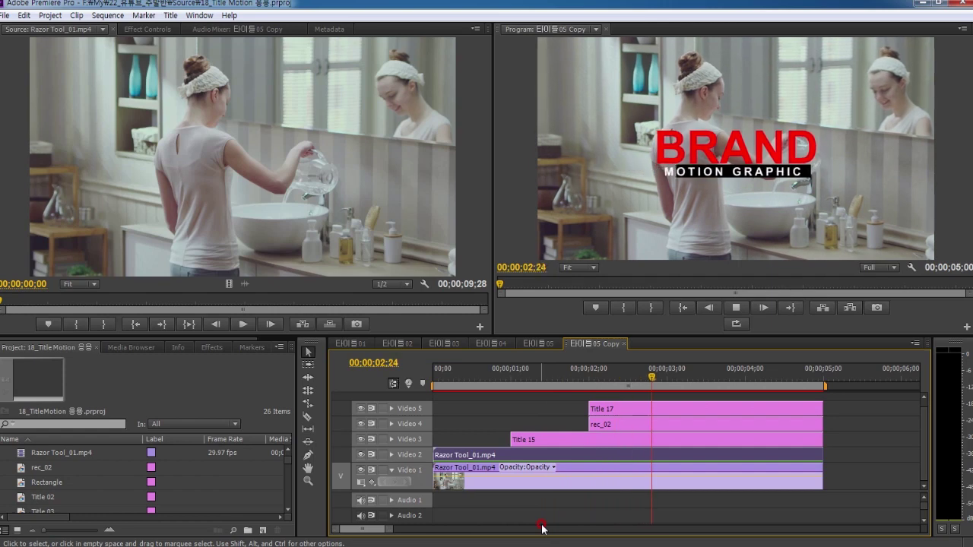
key("space")
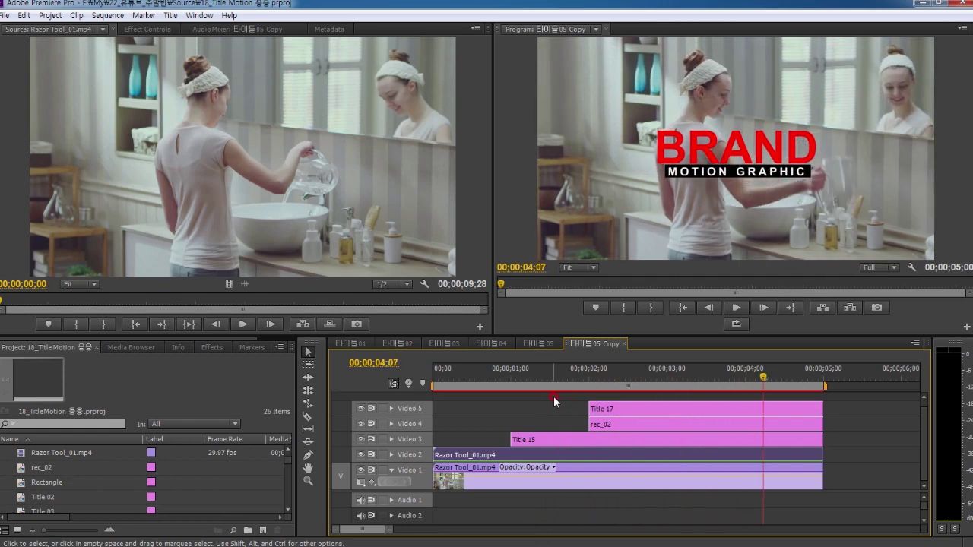
left_click(350, 344)
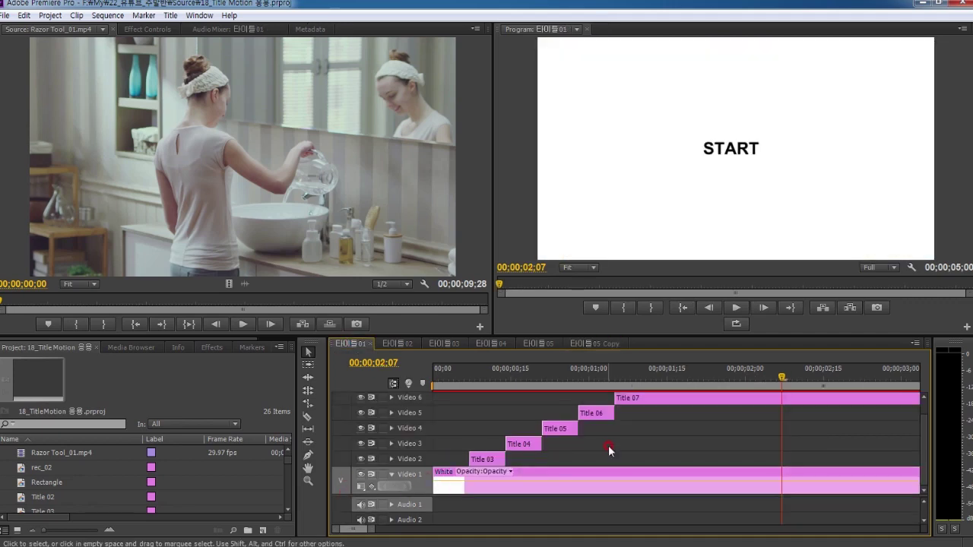
Step: Rewind and resize the panels so the timeline and project list have more room
left_click_drag(782, 378, 433, 398)
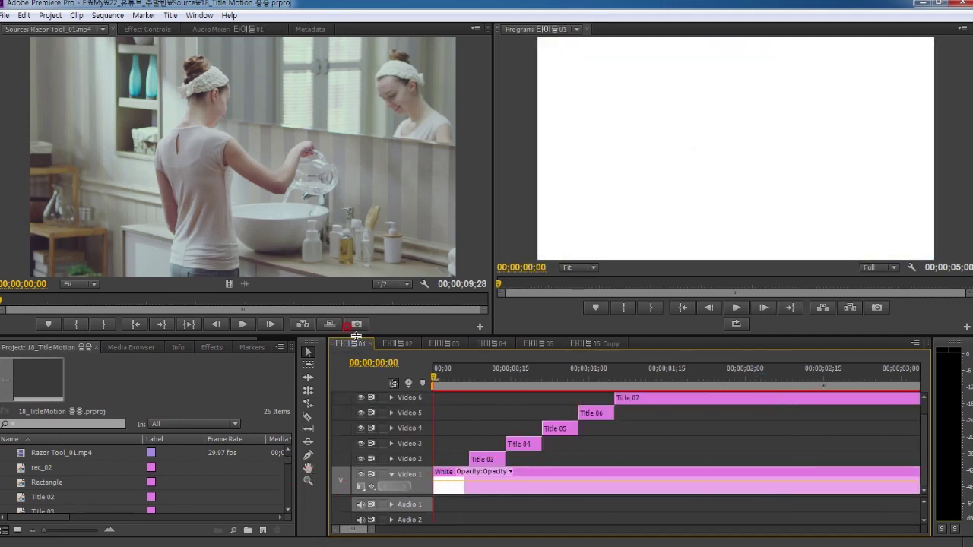
left_click_drag(355, 336, 356, 306)
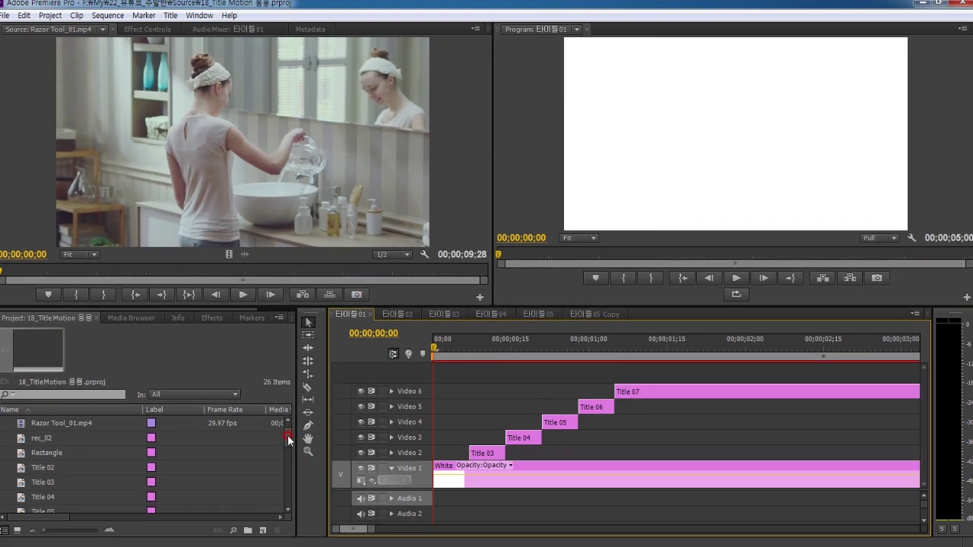
left_click_drag(289, 439, 286, 511)
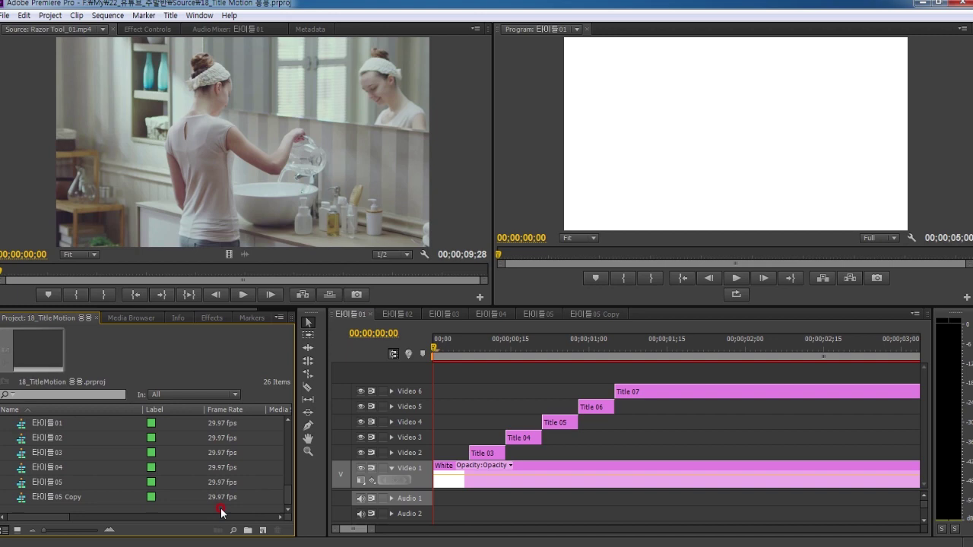
Step: Create Sequence 07 using the HDV 720p30 preset
left_click(261, 530)
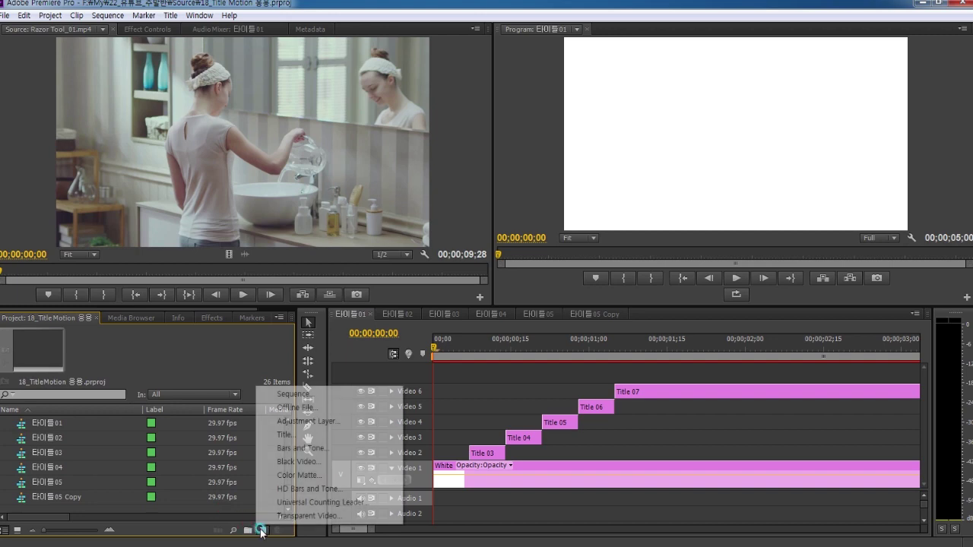
left_click(302, 394)
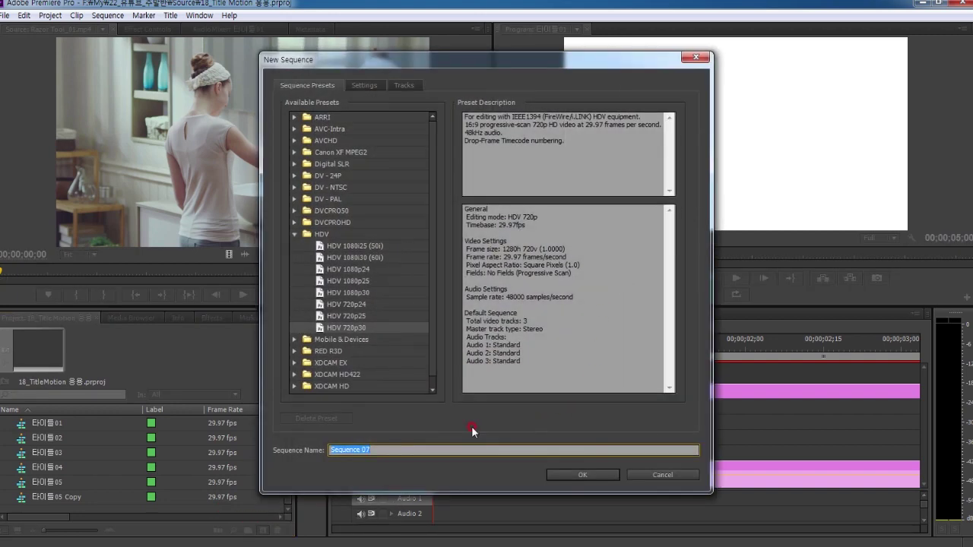
left_click(371, 327)
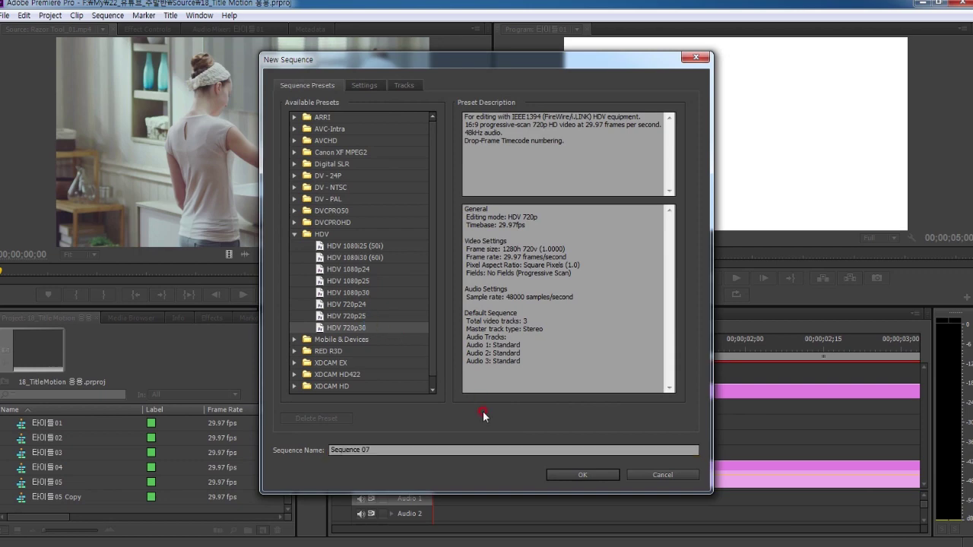
left_click(564, 477)
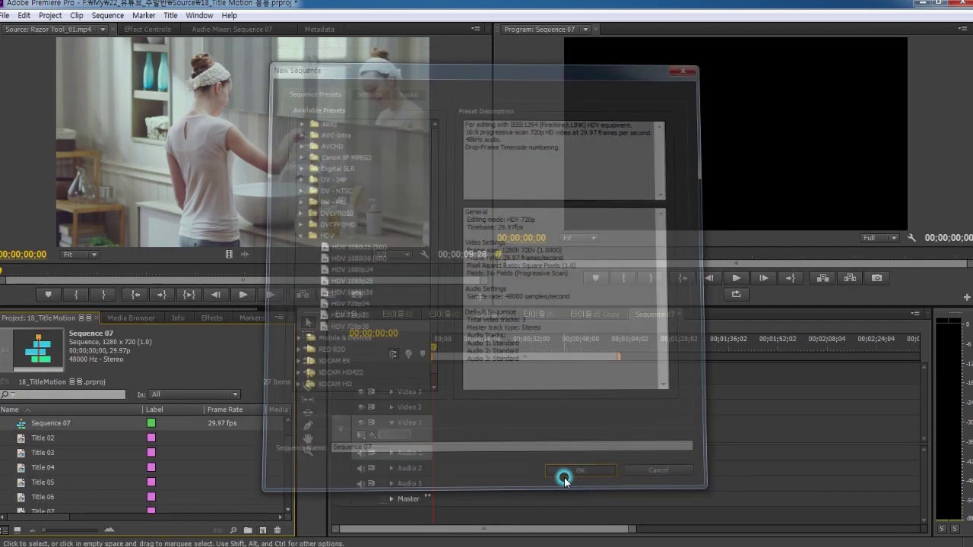
left_click(56, 449)
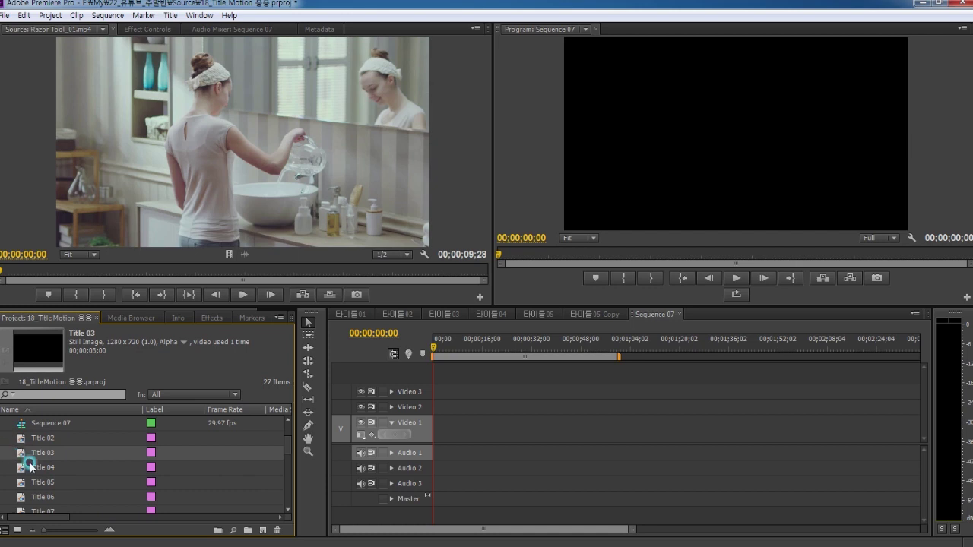
Step: Create a pure white (FFFFFF) colour matte named 흰종이
left_click_drag(287, 450, 277, 506)
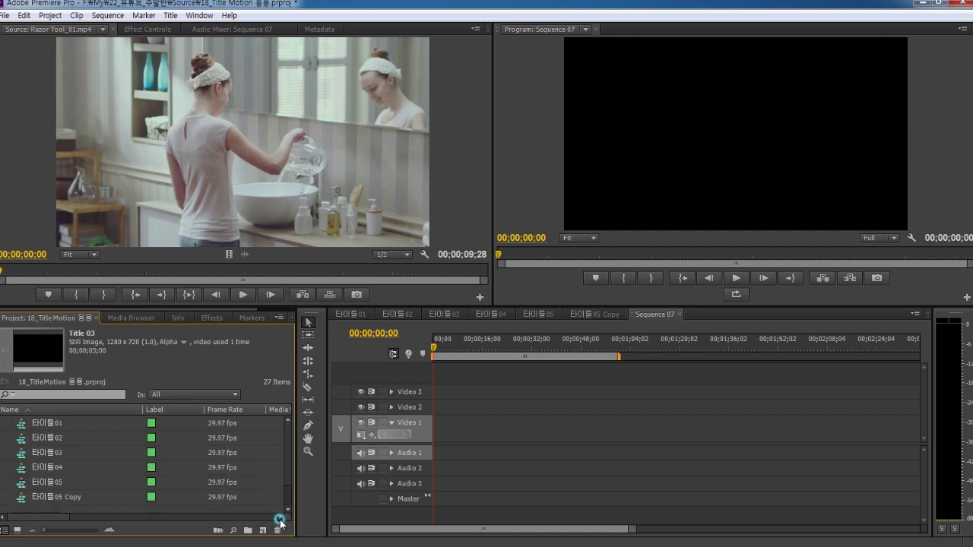
left_click(260, 531)
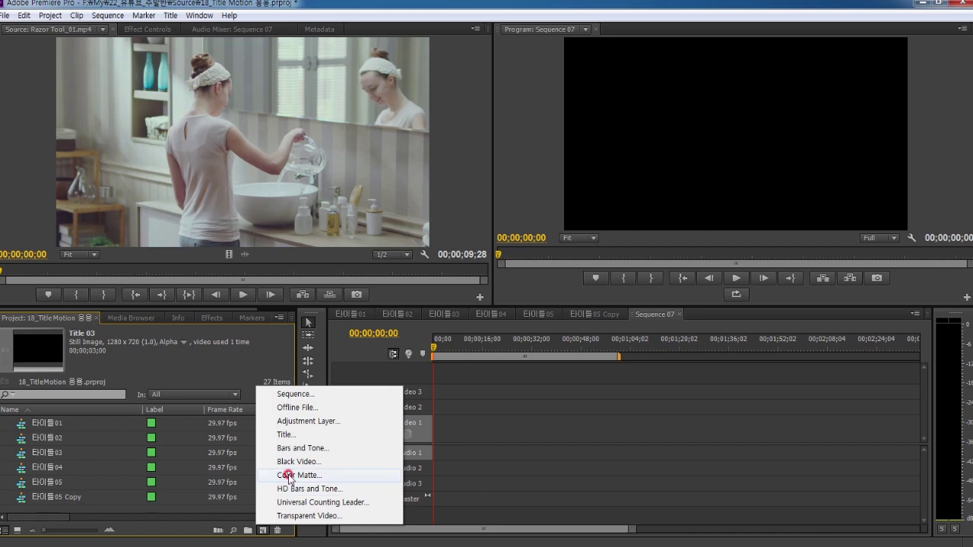
left_click(289, 477)
left_click(520, 322)
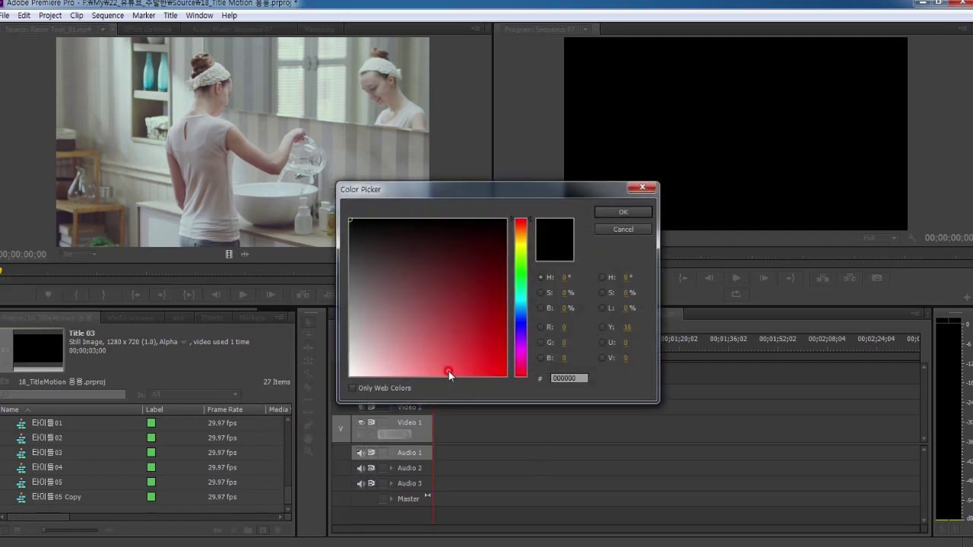
left_click_drag(372, 368, 338, 390)
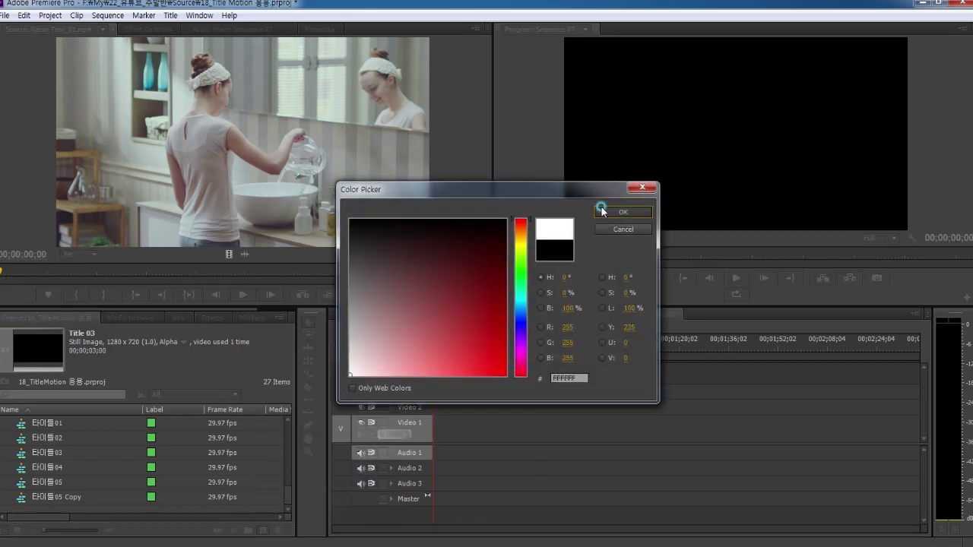
left_click(620, 213)
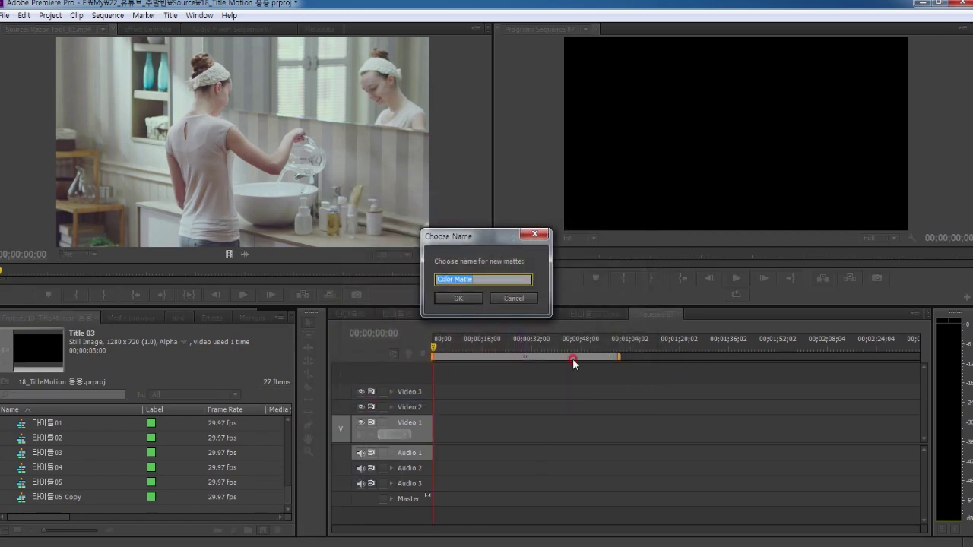
left_click(457, 298)
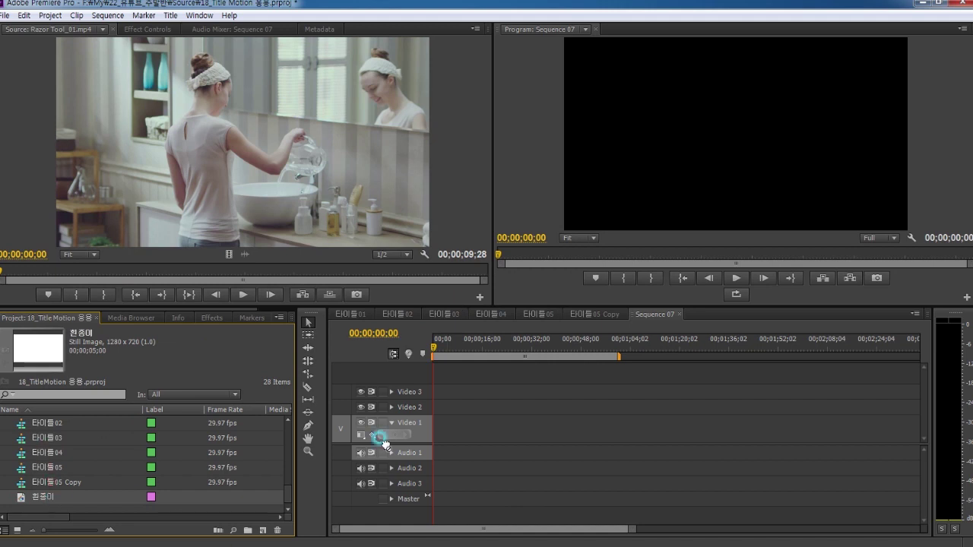
Step: Place the 흰종이 matte on Video 1 and fit the sequence in the timeline
left_click_drag(278, 456, 450, 427)
key("backslash")
left_click(210, 366)
left_click_drag(289, 489, 290, 437)
Step: Place Title 03 on Video 2 at the start of Sequence 07
left_click_drag(47, 468, 489, 392)
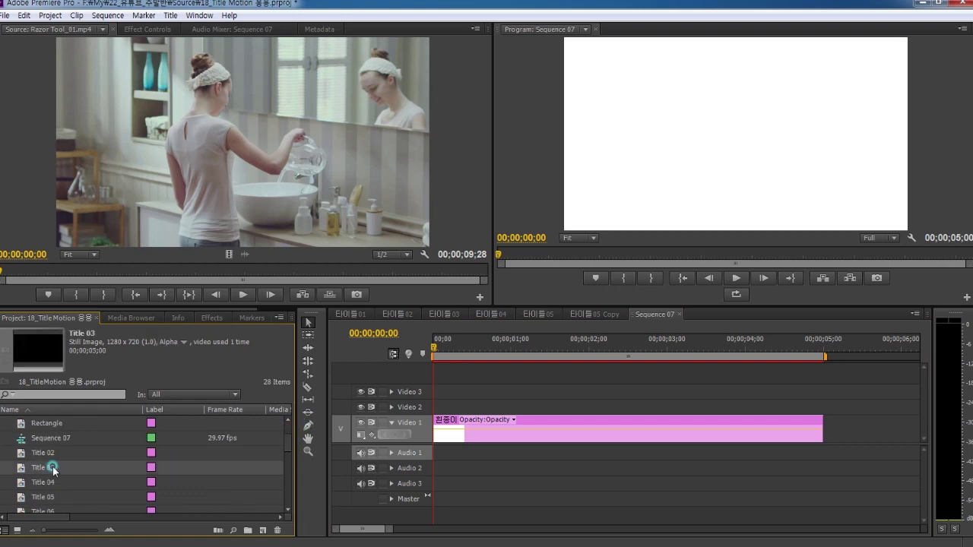
left_click_drag(489, 392, 491, 410)
left_click(719, 119)
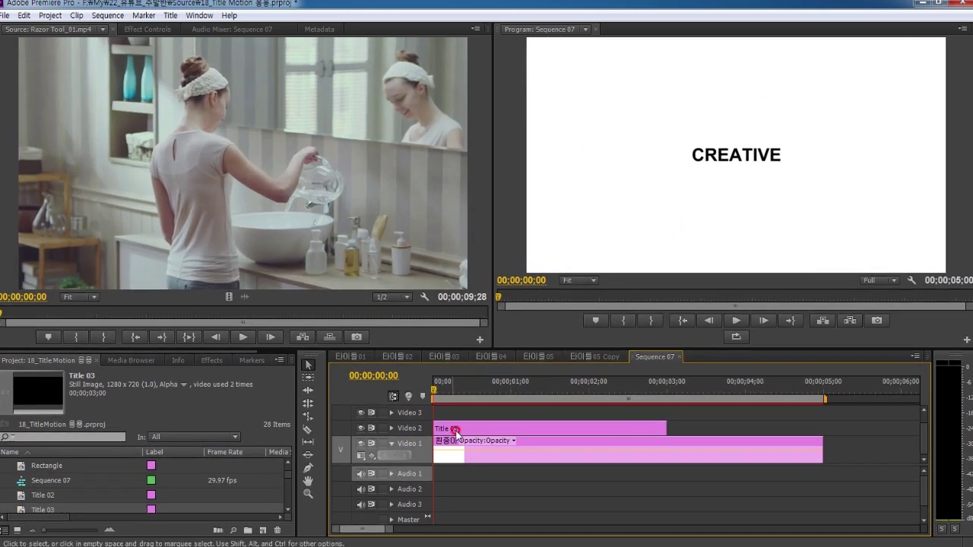
Step: Shorten Title 03 to 7 frames, move the playhead to frame 7, and zoom in
right_click(455, 430)
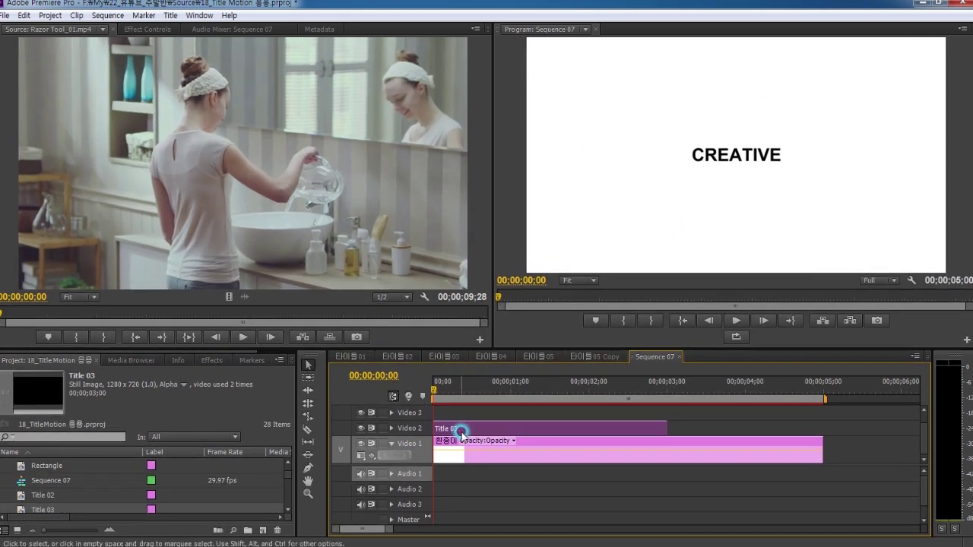
left_click(504, 233)
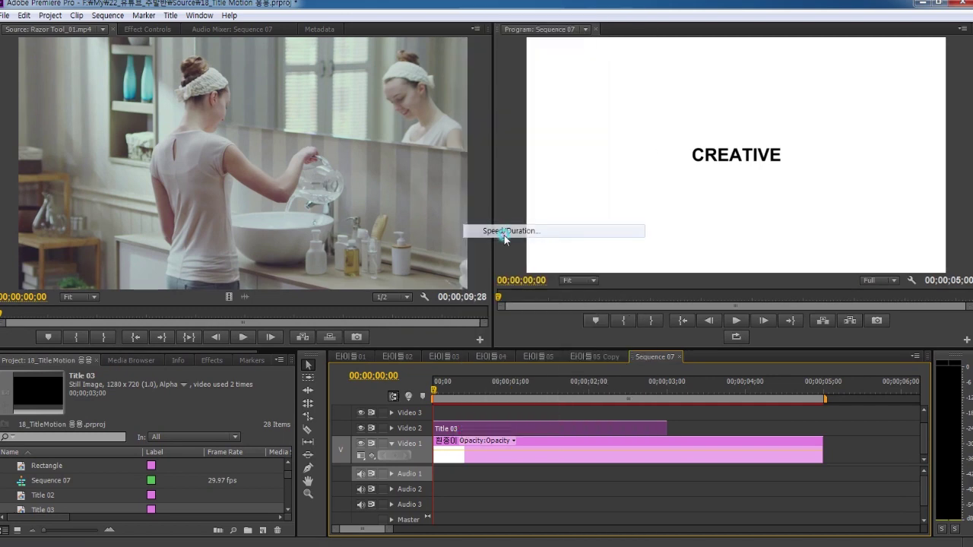
left_click(498, 260)
type("7")
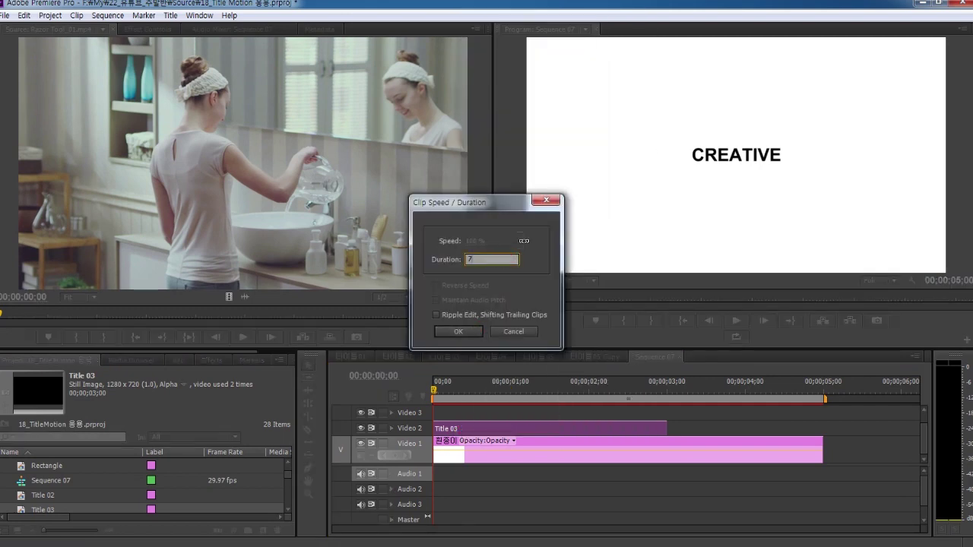
left_click(468, 332)
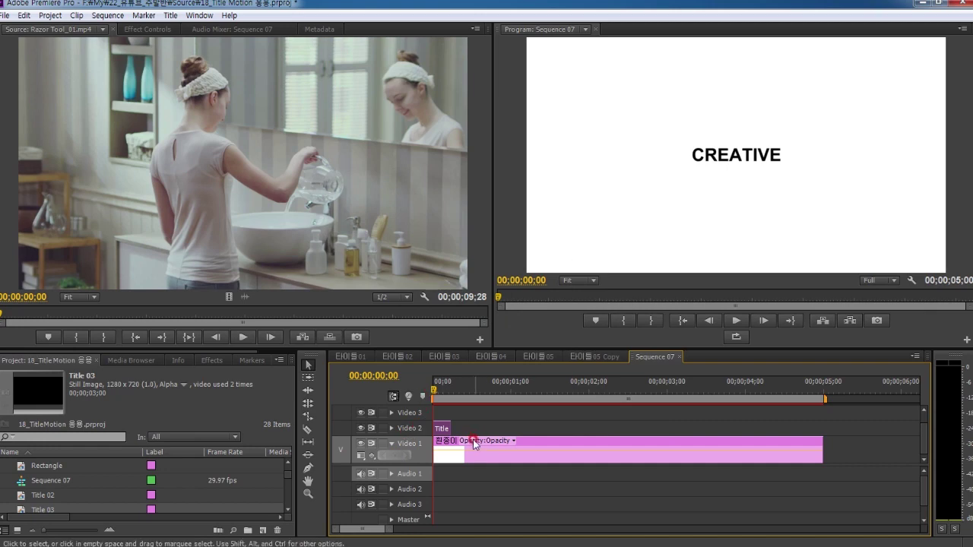
type("7")
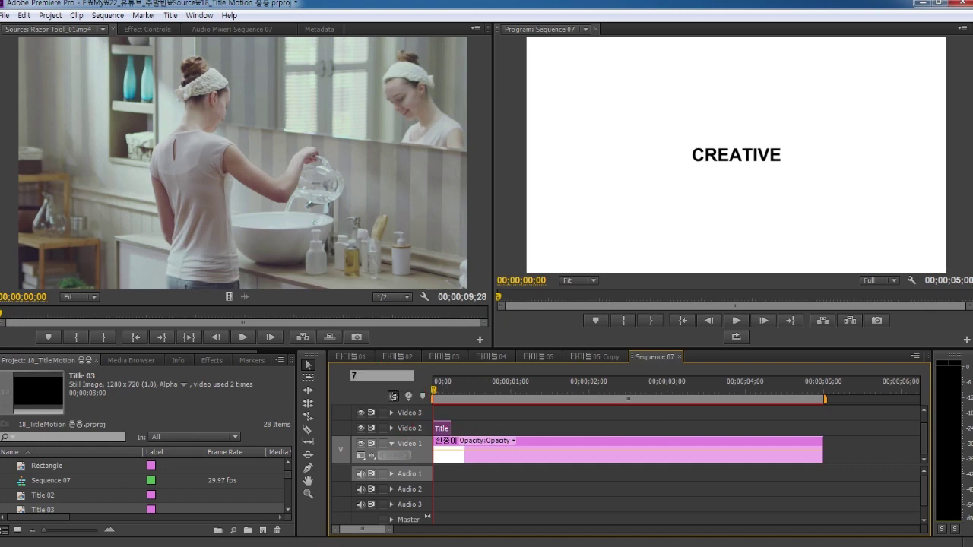
key("Return")
key("equal")
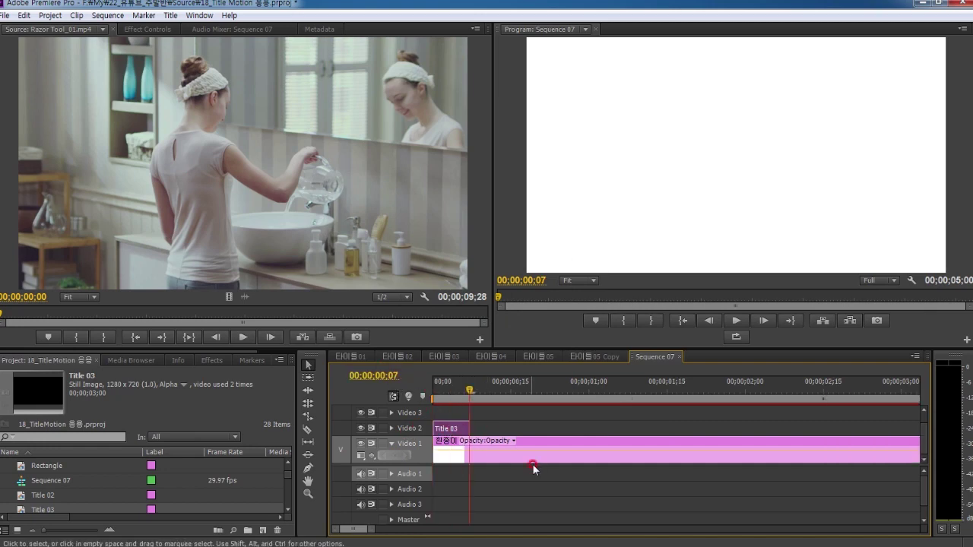
Step: Start Title 03 at frame 7 and put Title 04 on Video 3 right after it
left_click_drag(448, 431, 484, 430)
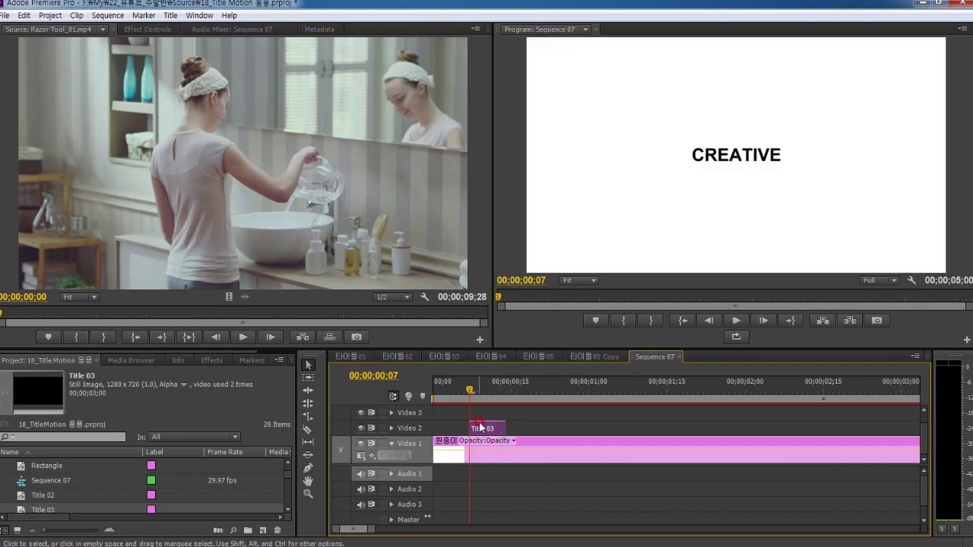
left_click_drag(487, 436, 521, 416)
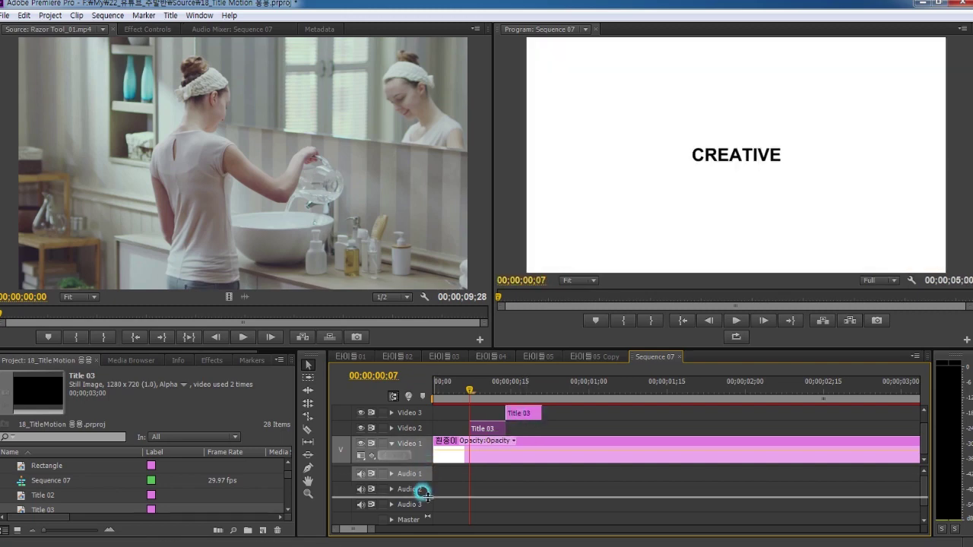
scroll(419, 491, "up", 2)
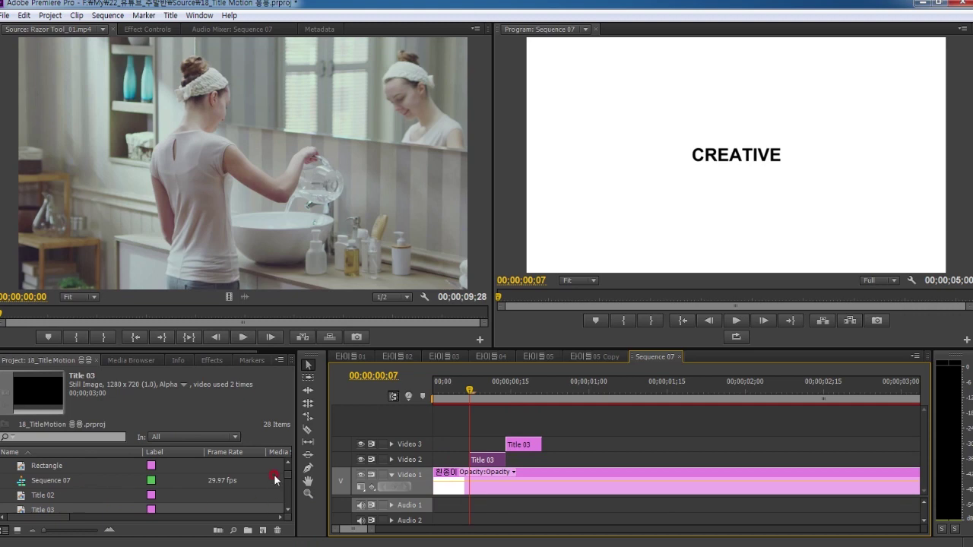
left_click_drag(289, 478, 290, 482)
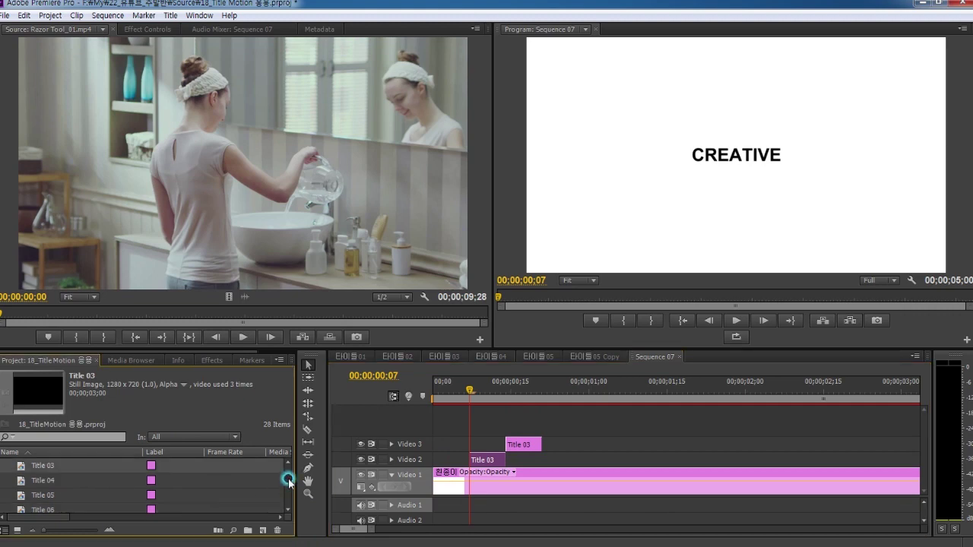
left_click(50, 482)
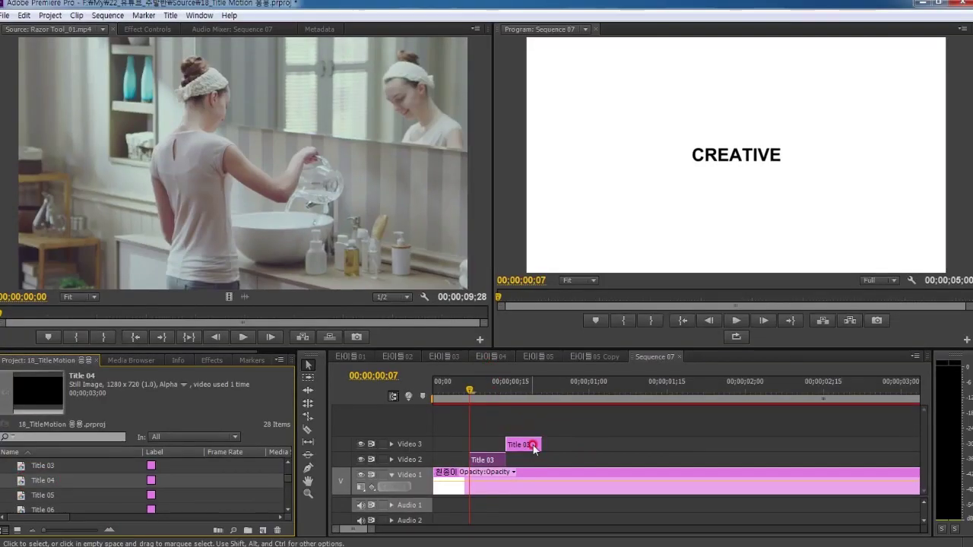
left_click_drag(33, 496, 521, 448)
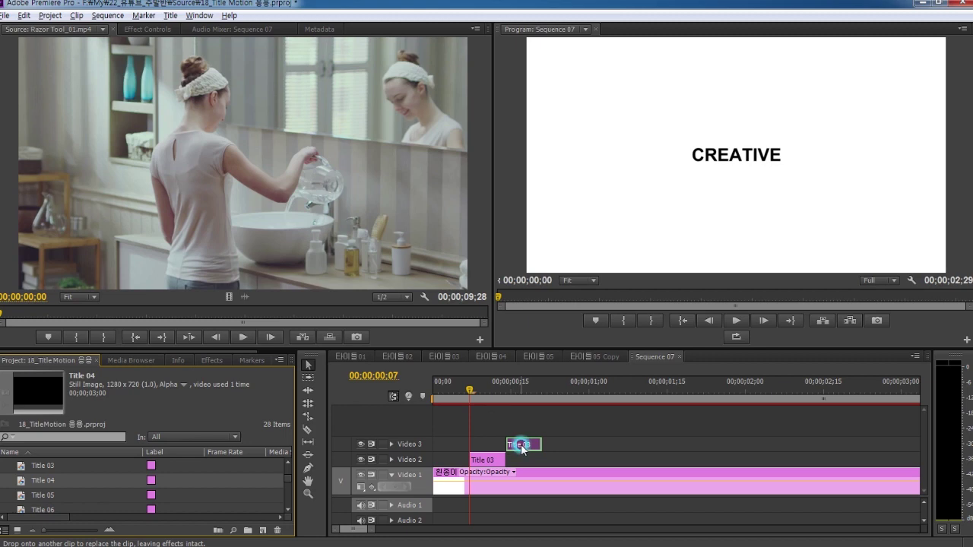
Step: Stack Title 05 (STYLISH) on Video 4 right after Title 04
left_click_drag(470, 396, 522, 396)
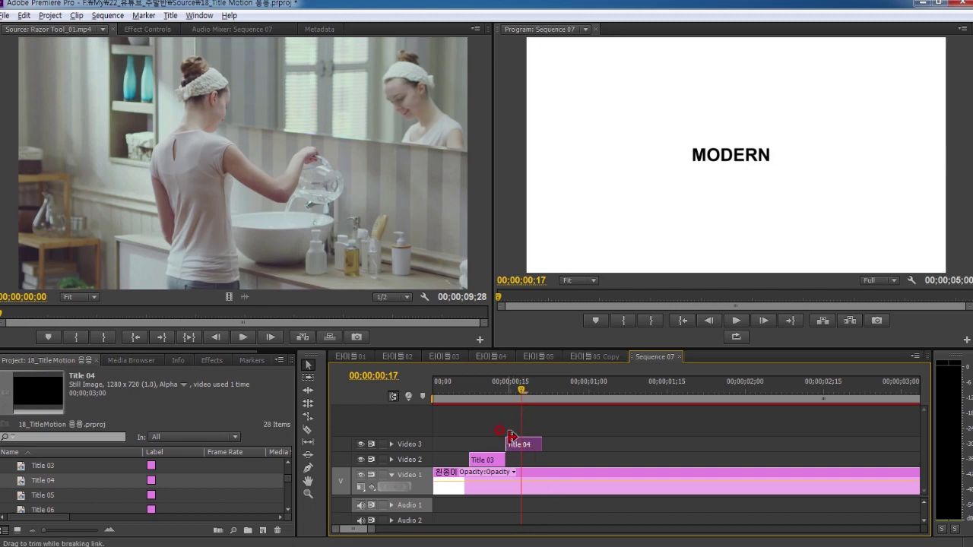
left_click_drag(525, 446, 561, 429, "alt")
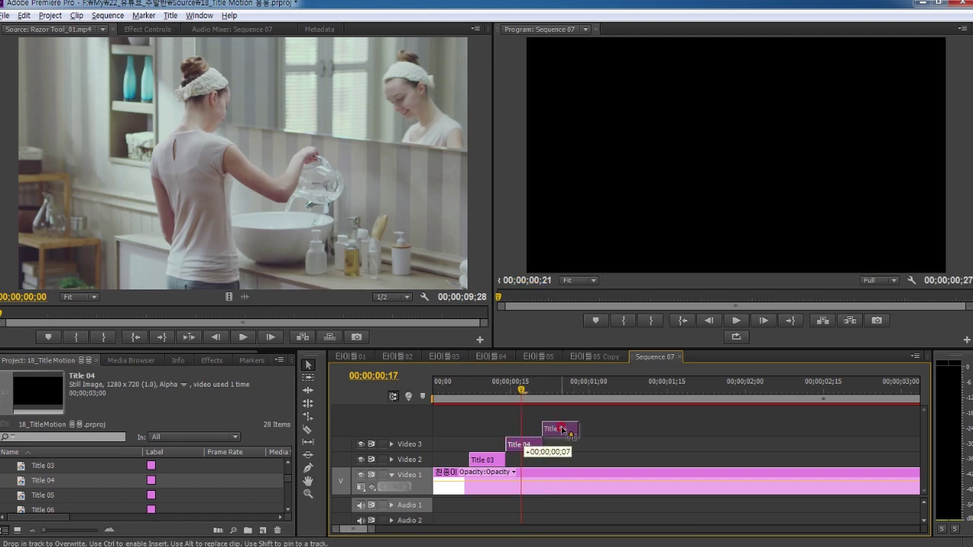
left_click(47, 495)
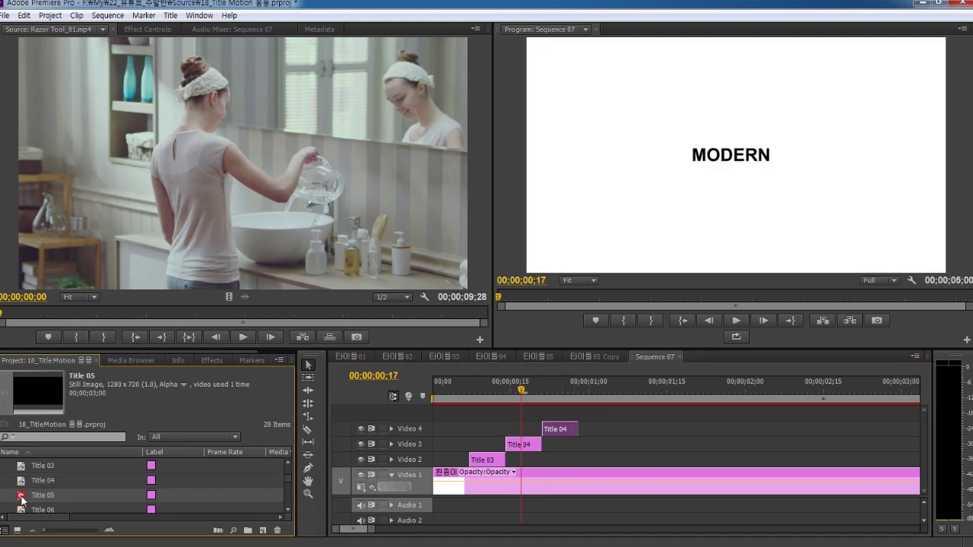
left_click_drag(21, 498, 559, 427, "alt")
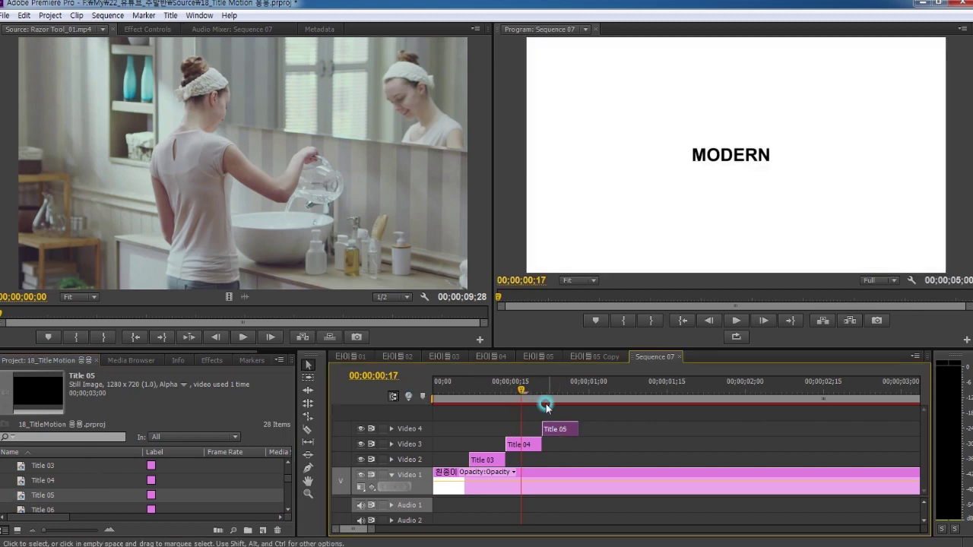
left_click_drag(519, 392, 542, 396)
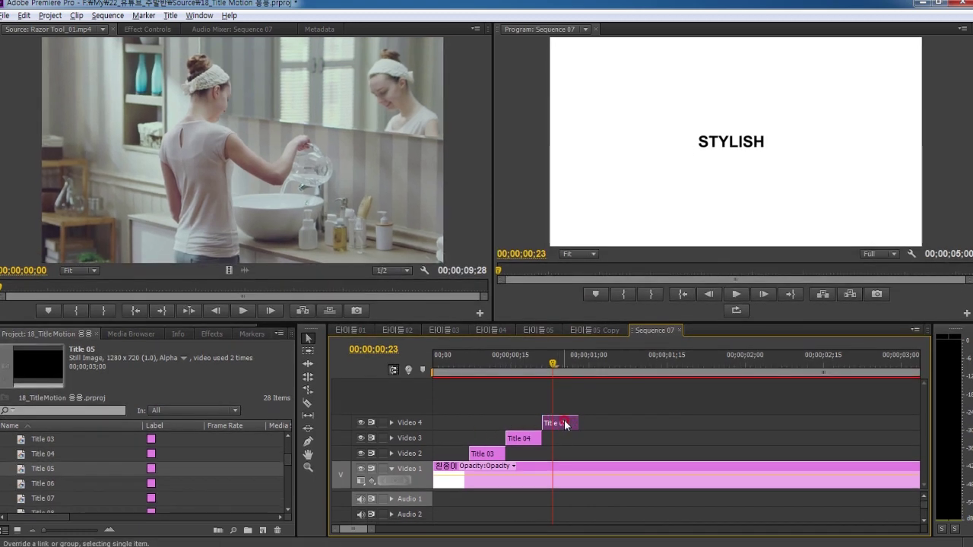
Step: Stack Title 06 (TYPOGRAPHY) on Video 5 right after Title 05
left_click_drag(565, 427, 601, 408)
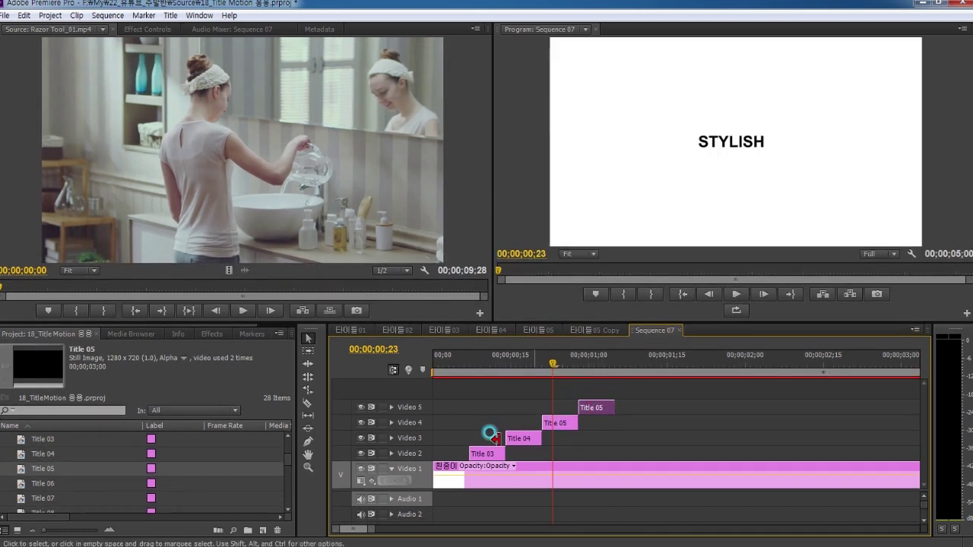
left_click(18, 484)
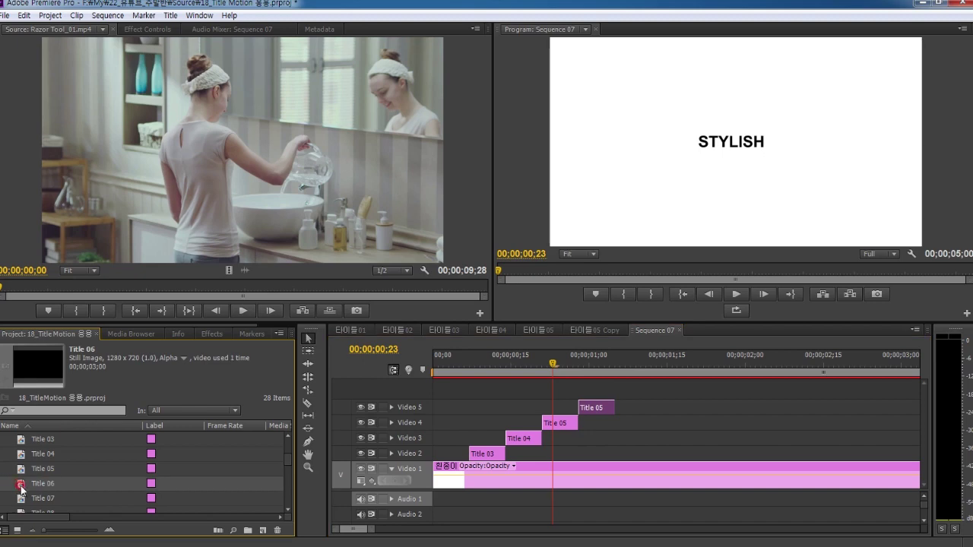
left_click_drag(21, 491, 600, 409)
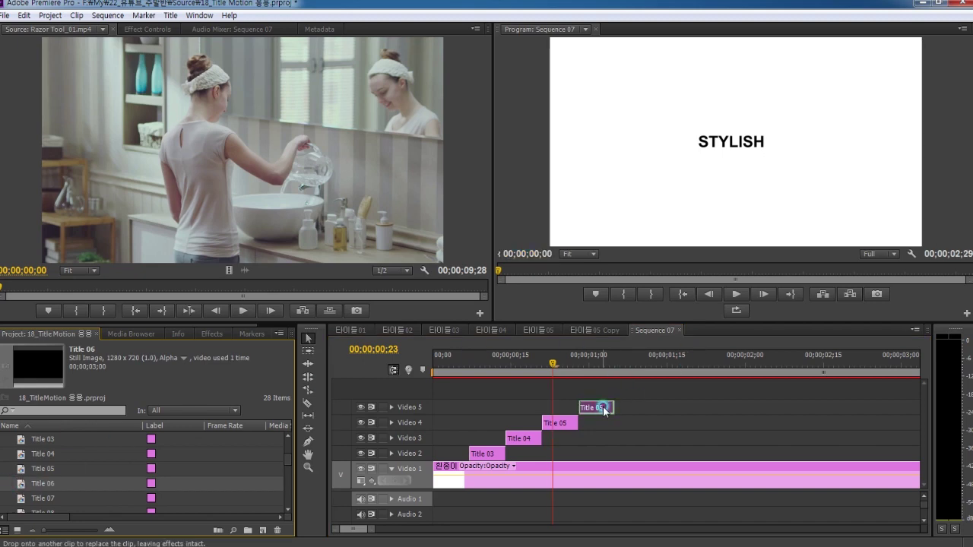
left_click_drag(567, 359, 600, 364)
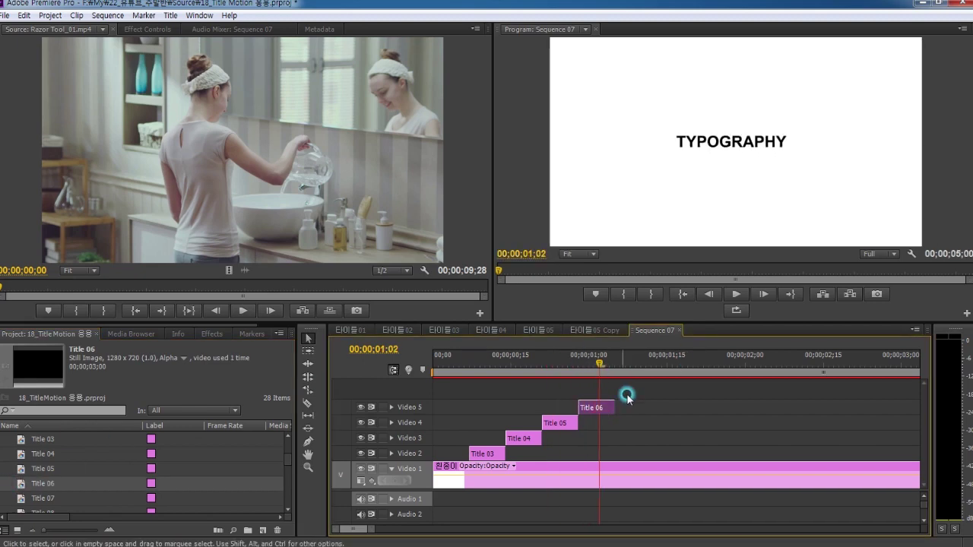
Step: Stack Title 07 on Video 6 after Title 06 and zoom out to six seconds
left_click_drag(599, 409, 641, 395)
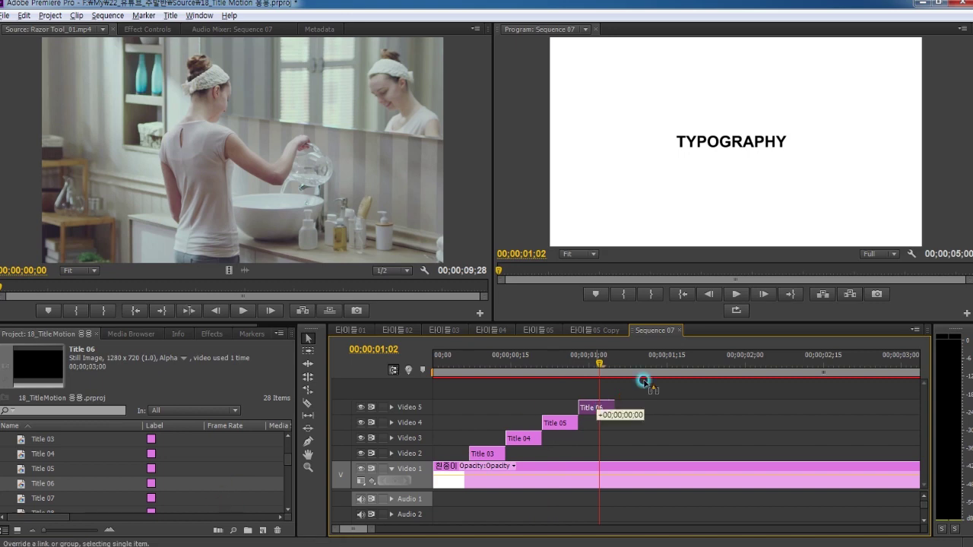
left_click(91, 500)
mouse_move(19, 500)
left_mouse_down()
mouse_move(561, 383)
mouse_move(630, 391)
mouse_move(637, 369)
left_mouse_up()
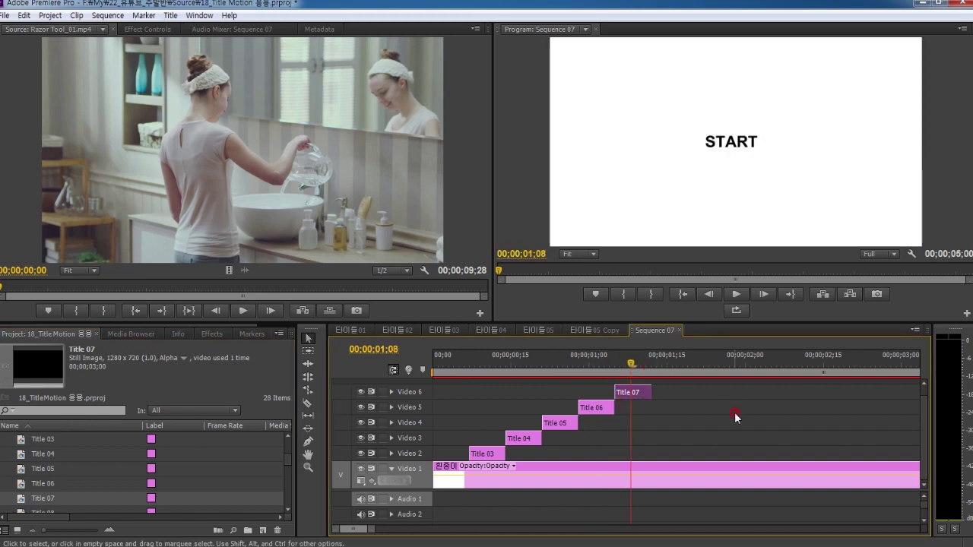
key("minus")
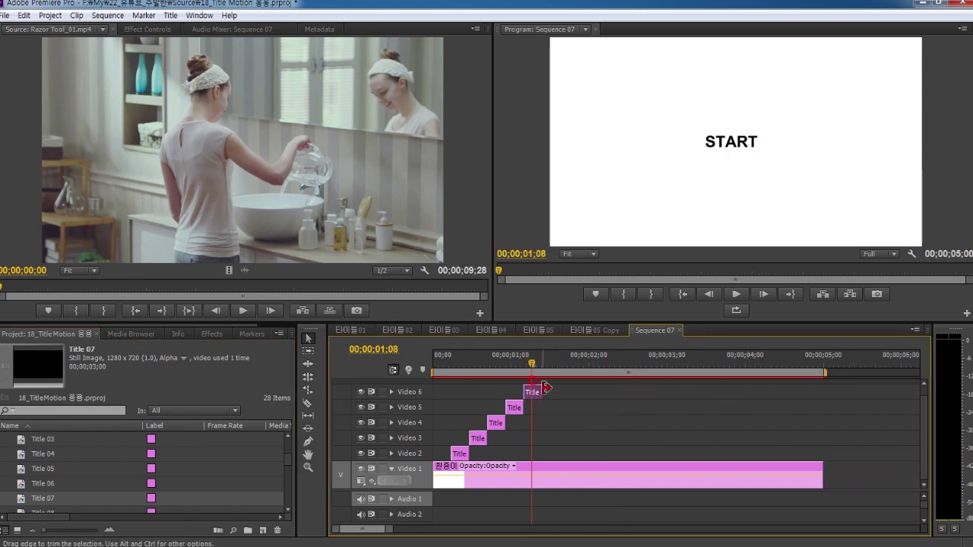
Step: Stretch Title 07 on Video 6 to the 5-second end and preview the cascade
left_click_drag(535, 390, 822, 391)
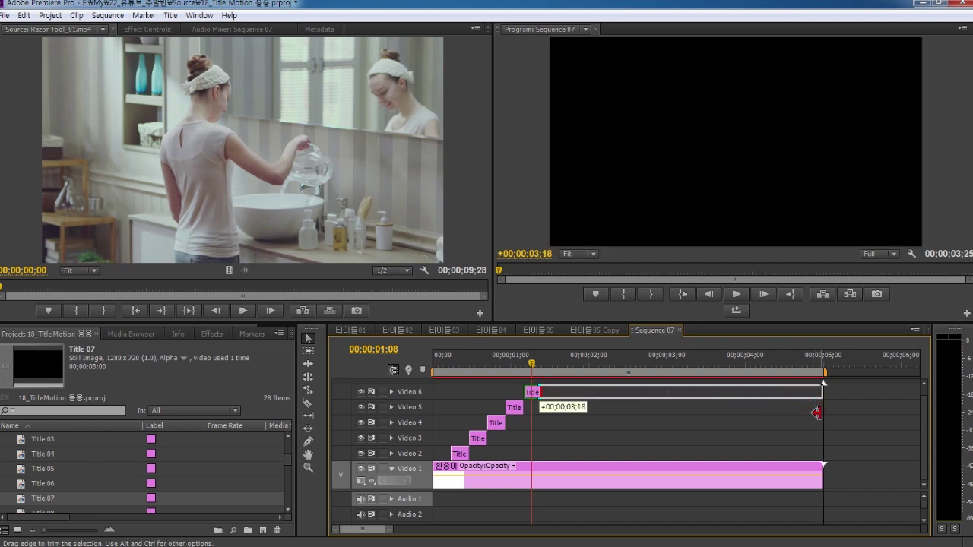
left_click_drag(537, 369, 433, 370)
left_click(573, 465)
key("space")
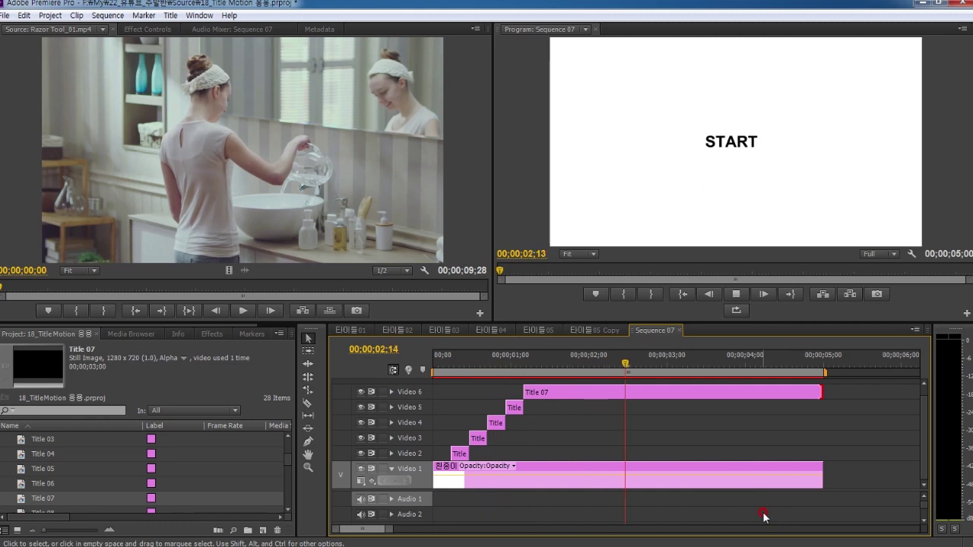
key("space")
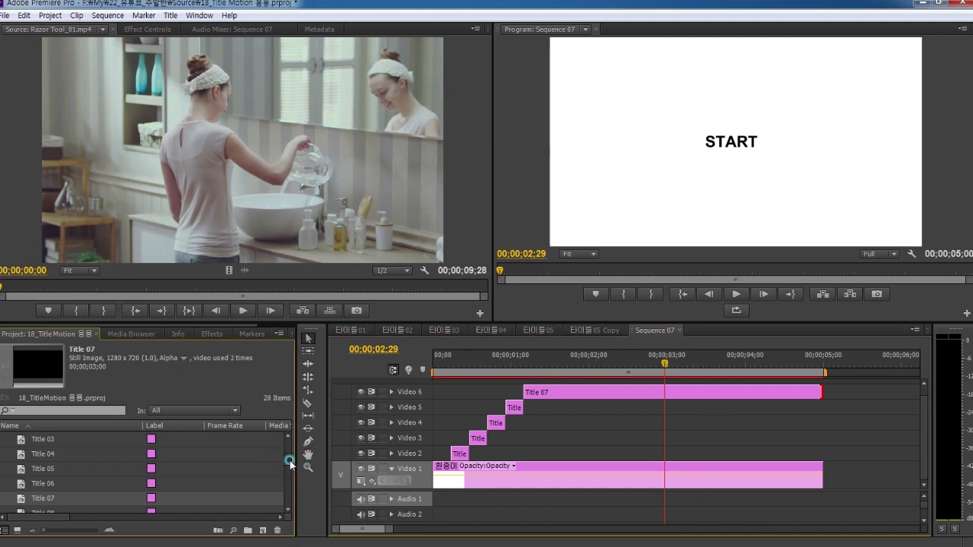
scroll(289, 461, "down", 1)
scroll(288, 474, "down", 1)
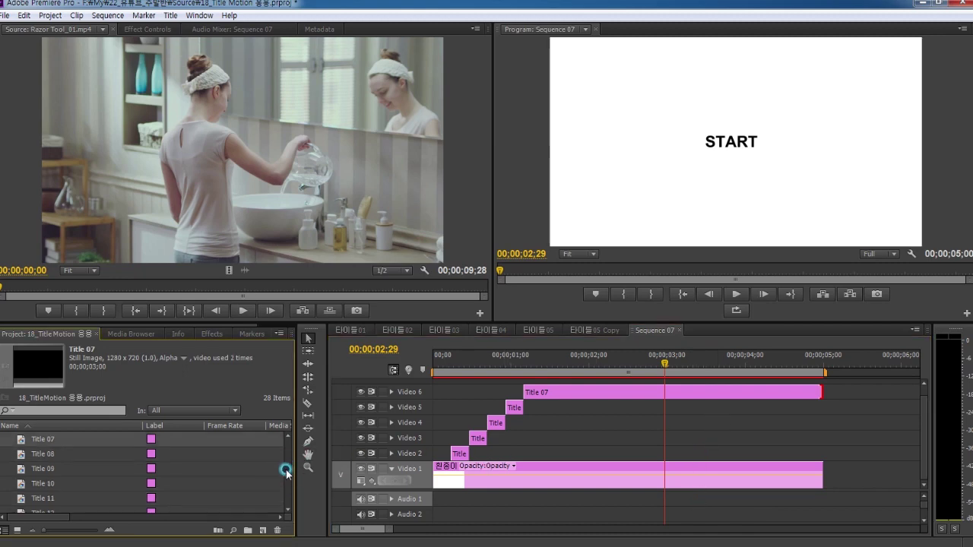
Step: Create Sequence 08 with the HDV 720p30 preset and open it in the timeline
left_click(262, 530)
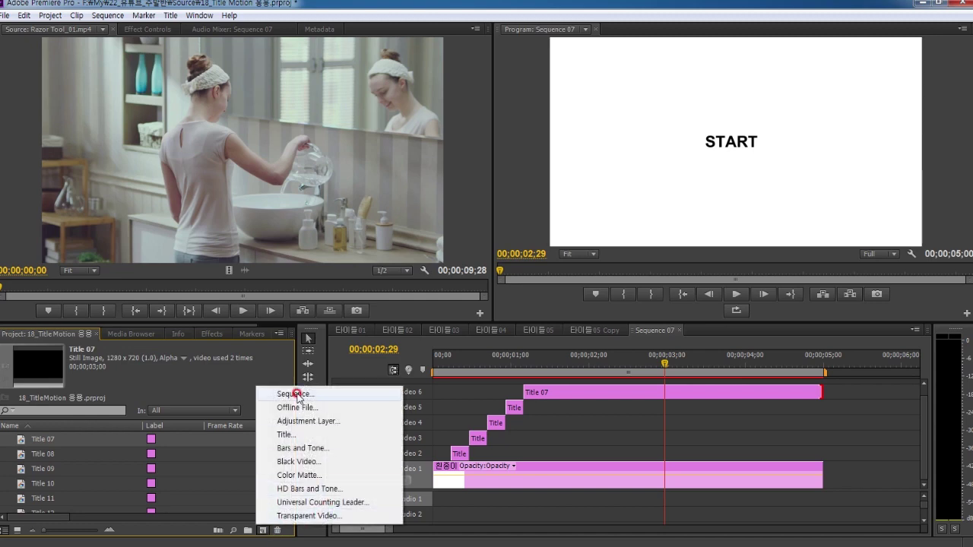
left_click(295, 394)
left_click(582, 474)
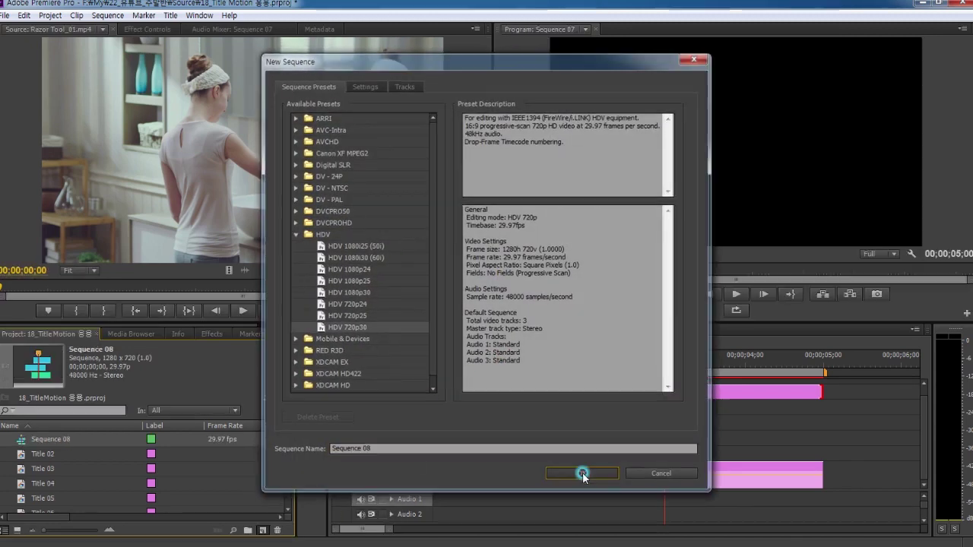
left_click(411, 334)
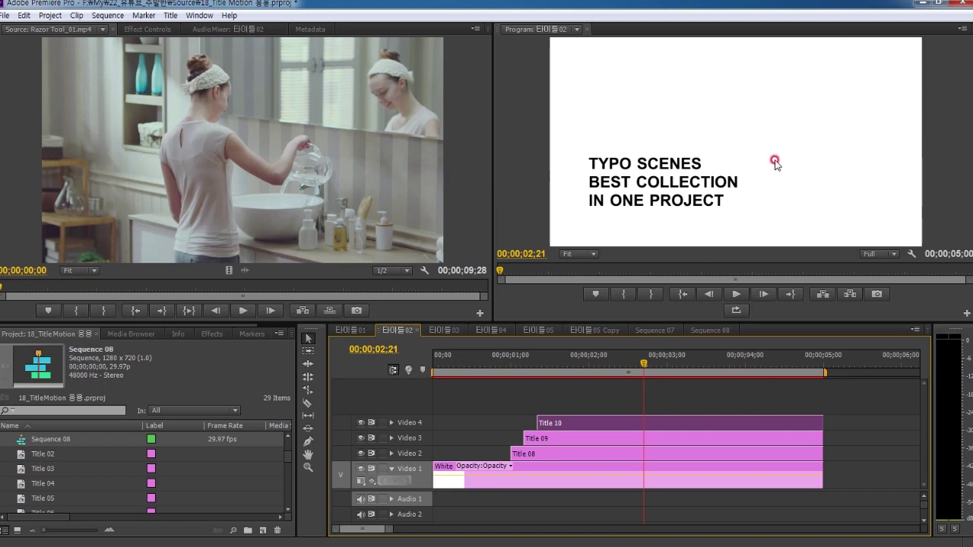
left_click(711, 330)
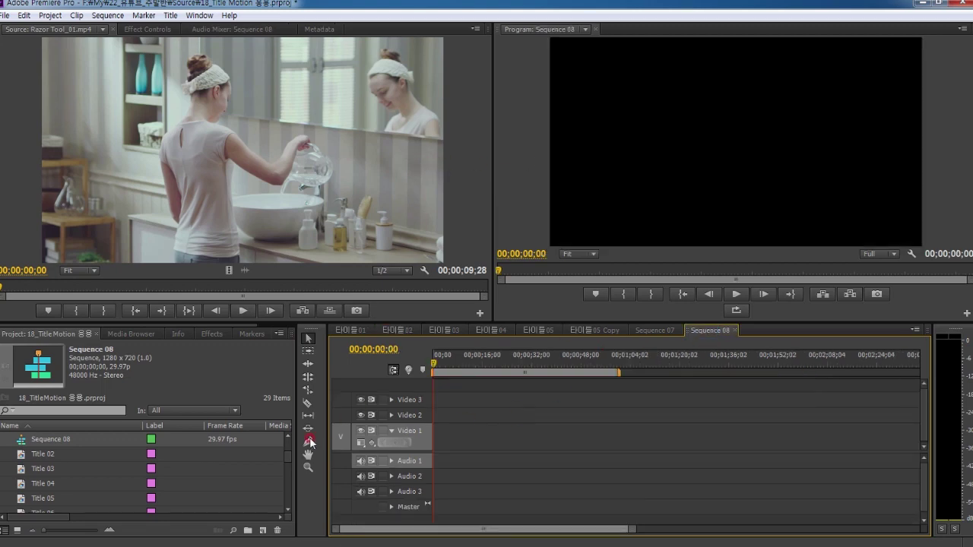
Step: Place the 흰종이 white matte at the start of Video 1 and fit the timeline
left_click(286, 489)
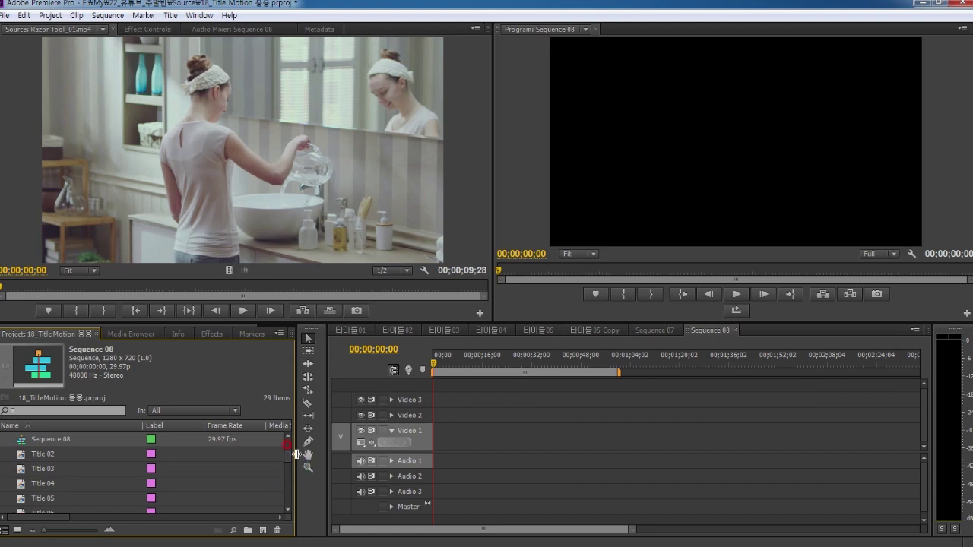
left_click_drag(290, 459, 287, 508)
left_click(65, 499)
left_click(154, 525)
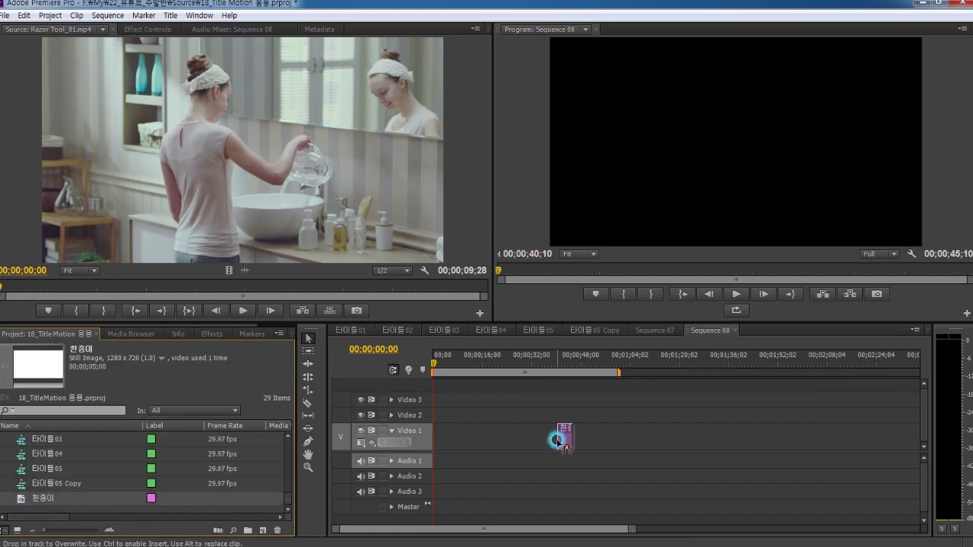
left_click_drag(45, 499, 435, 440)
left_click(544, 427)
key("backslash")
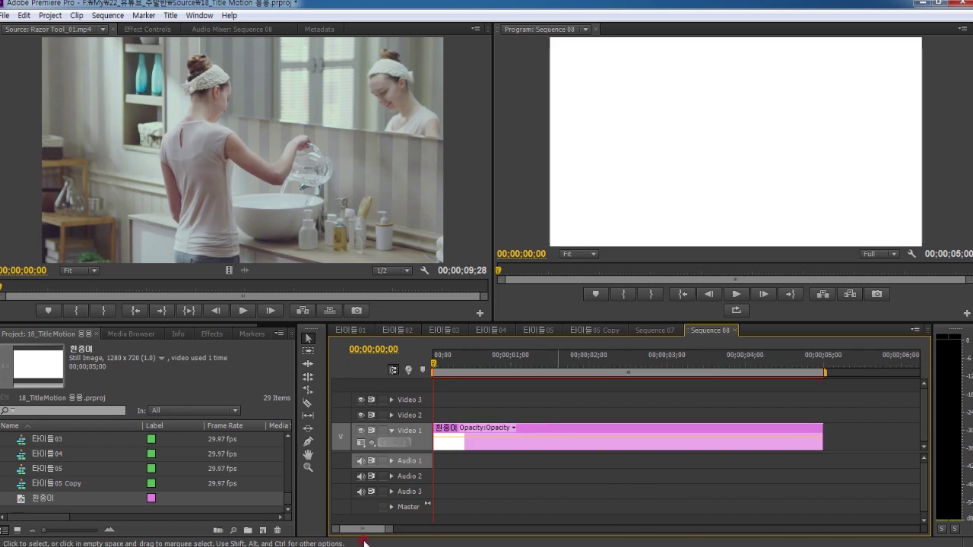
Step: Set the current time to 1 second
left_click(278, 532)
left_click(248, 510)
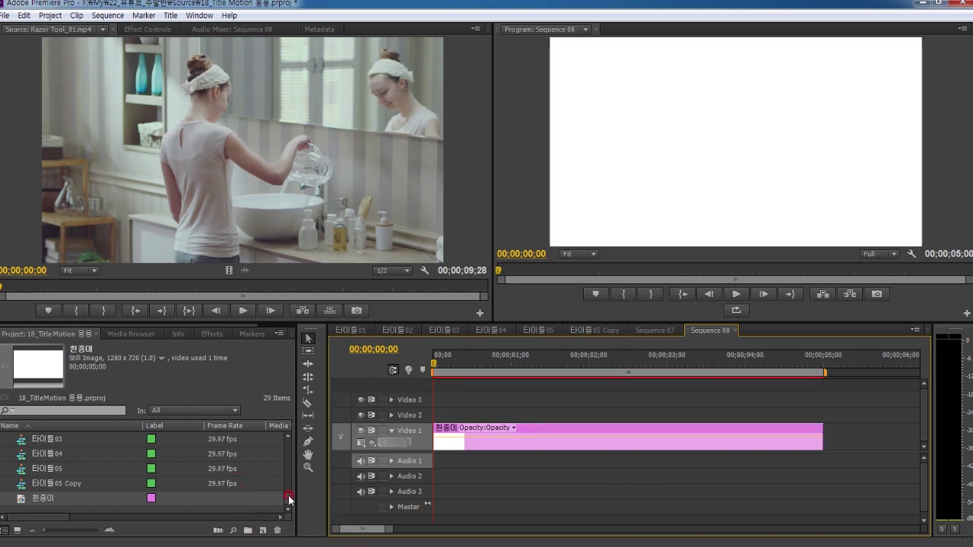
left_click_drag(289, 499, 284, 470)
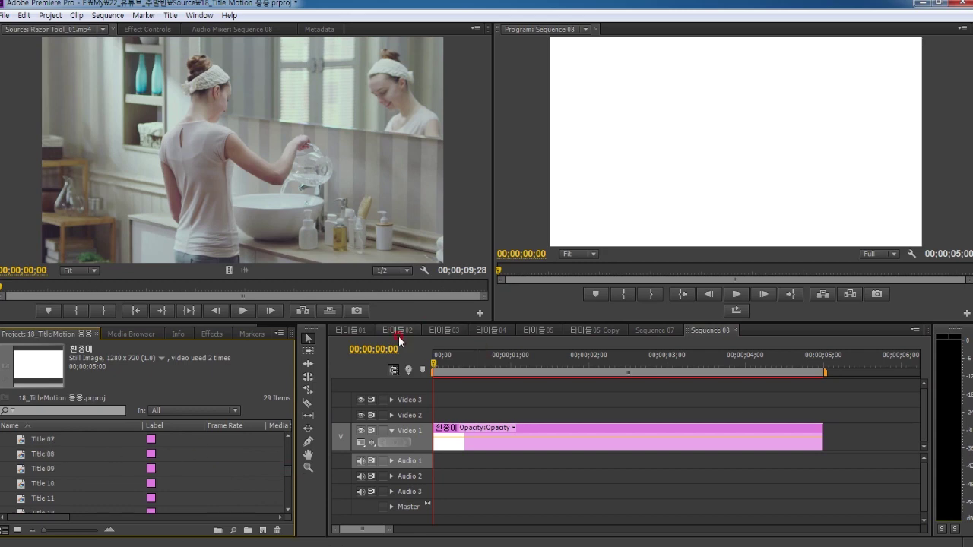
left_click(423, 328)
type("1")
key("Return")
left_click(256, 458)
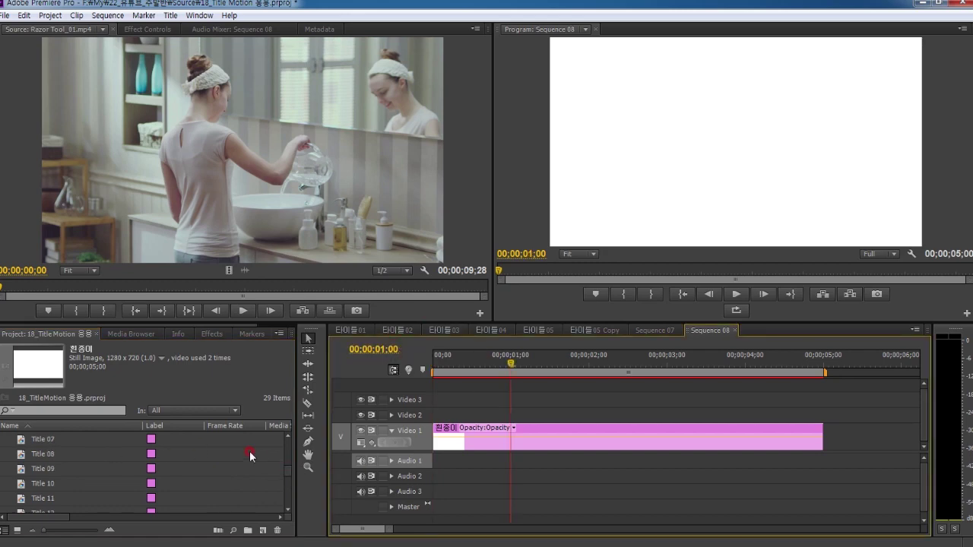
Step: Place Title 08 on Video 2 from 1 second to 5 seconds, then select it at 2 seconds
left_click(23, 455)
left_click_drag(23, 454, 512, 417)
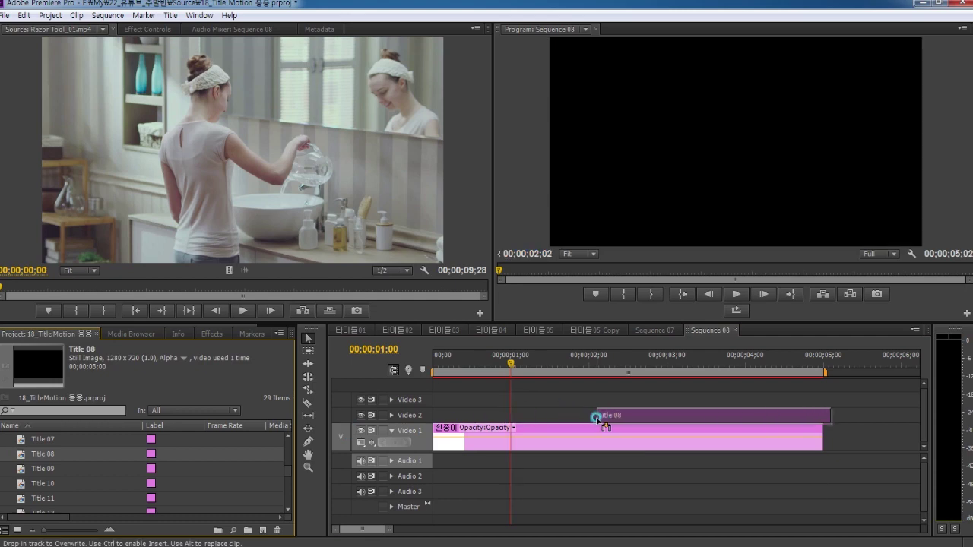
left_click_drag(744, 415, 821, 414)
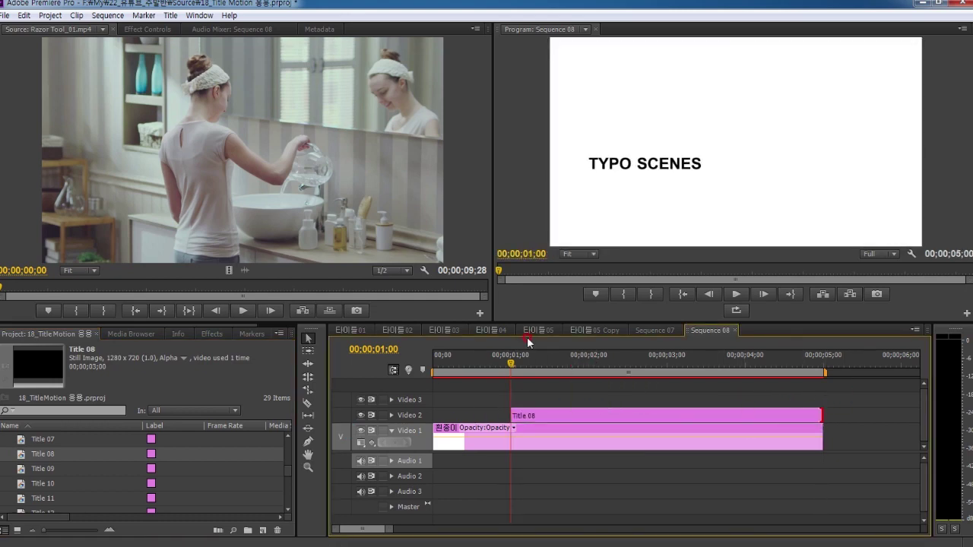
left_click(377, 350)
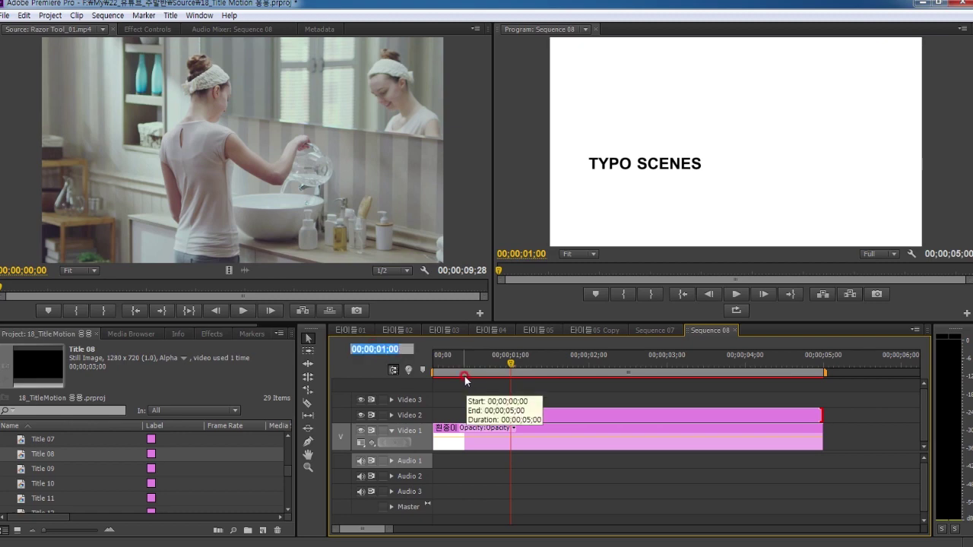
type("2")
key("Return")
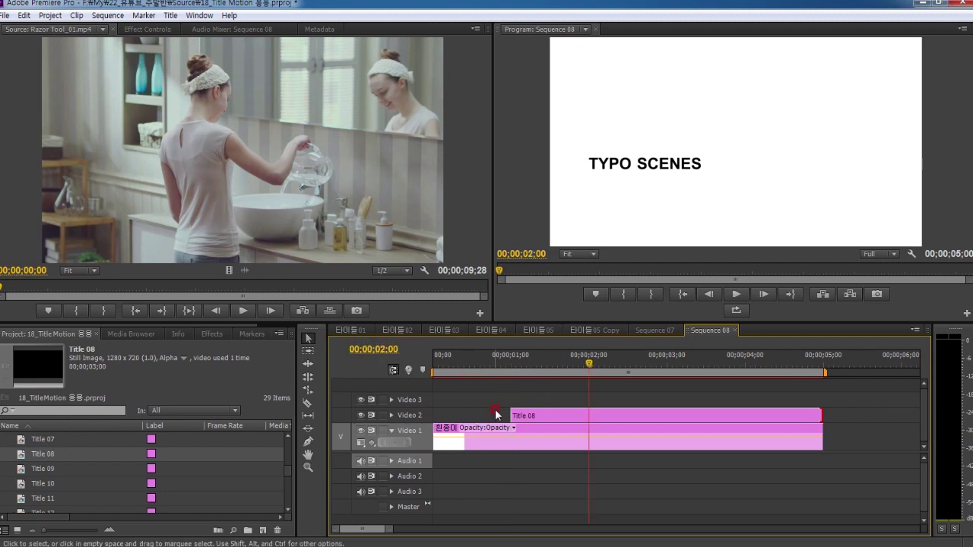
left_click(533, 415)
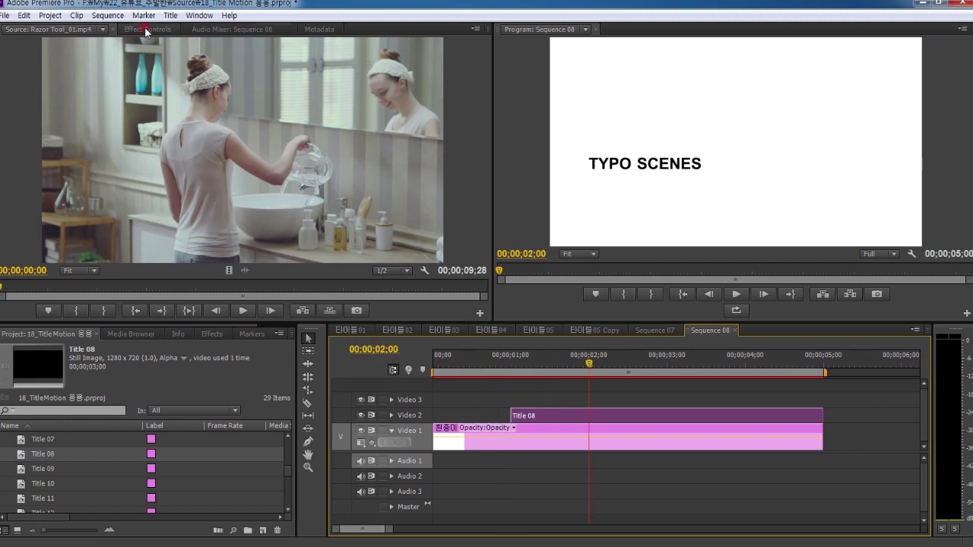
Step: Add a Position keyframe for Title 08 at 2 seconds in Motion
left_click(146, 30)
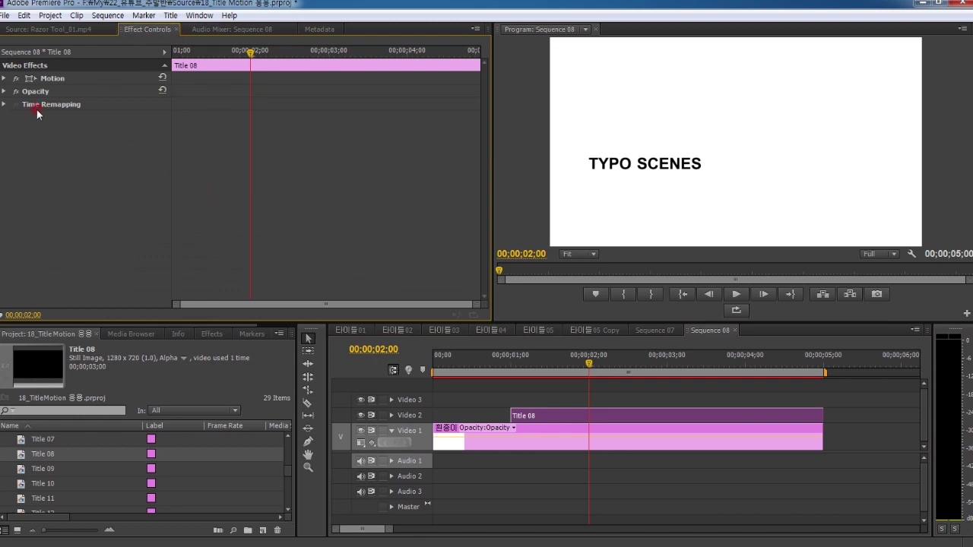
left_click(43, 80)
left_click(4, 79)
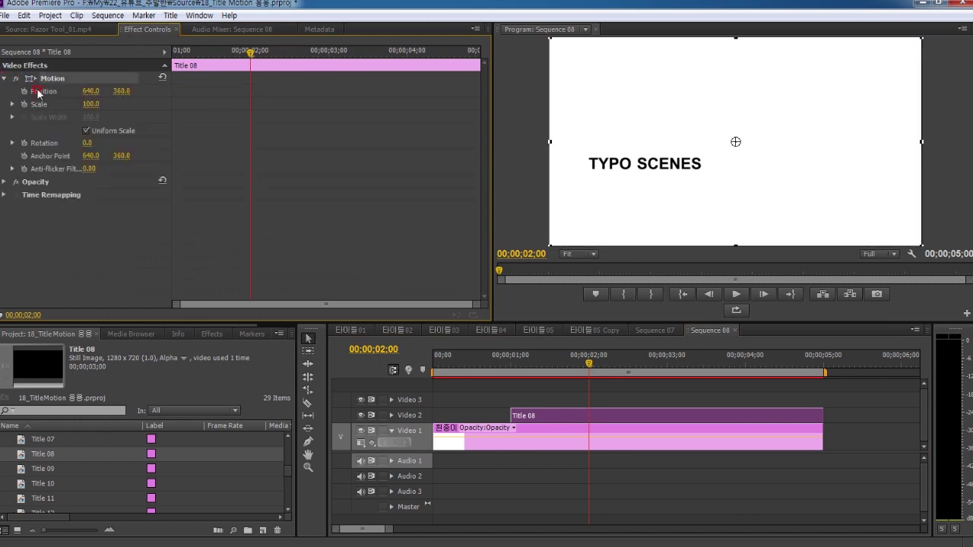
left_click(24, 91)
Step: At 1 second set Position X to -640 and preview TYPO SCENES sliding in from the left
left_click_drag(252, 55, 99, 48)
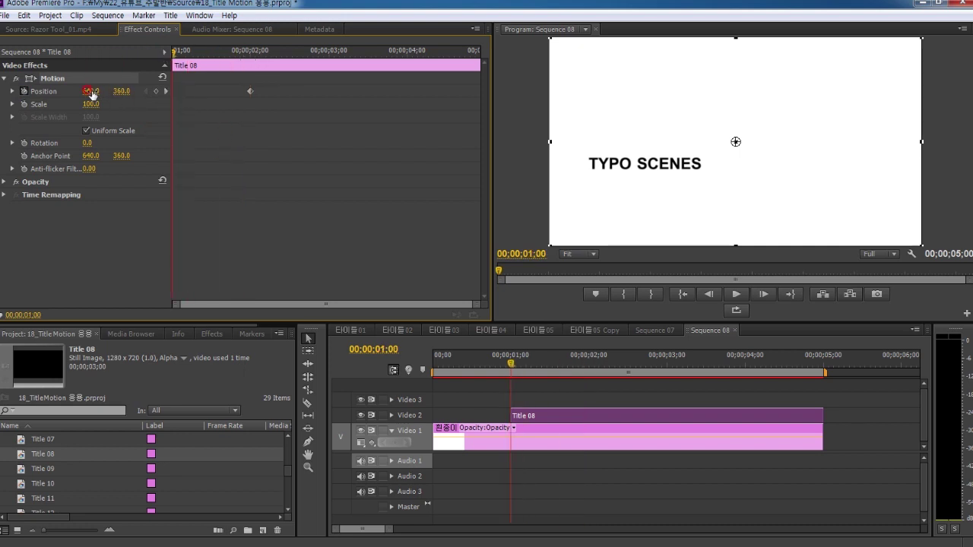
type("-6")
key("Return")
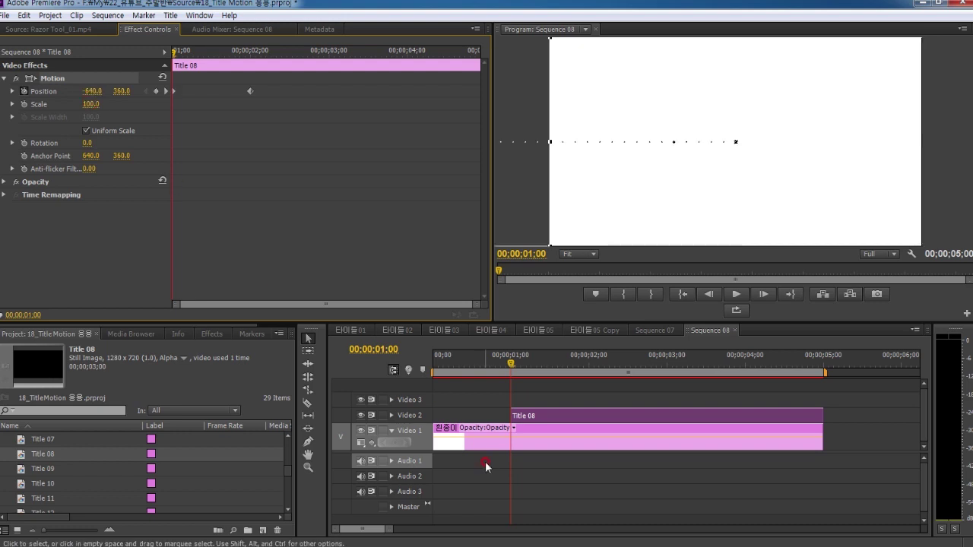
key("space")
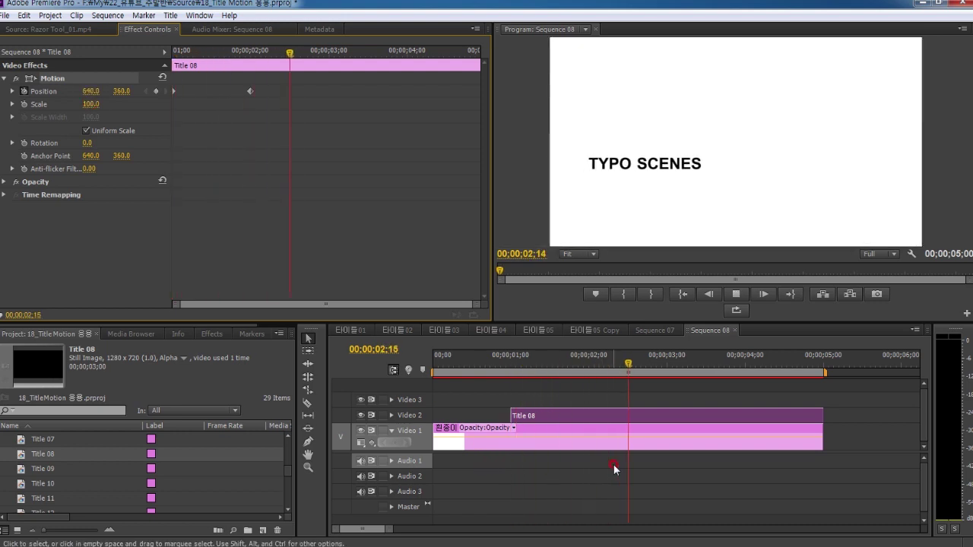
key("space")
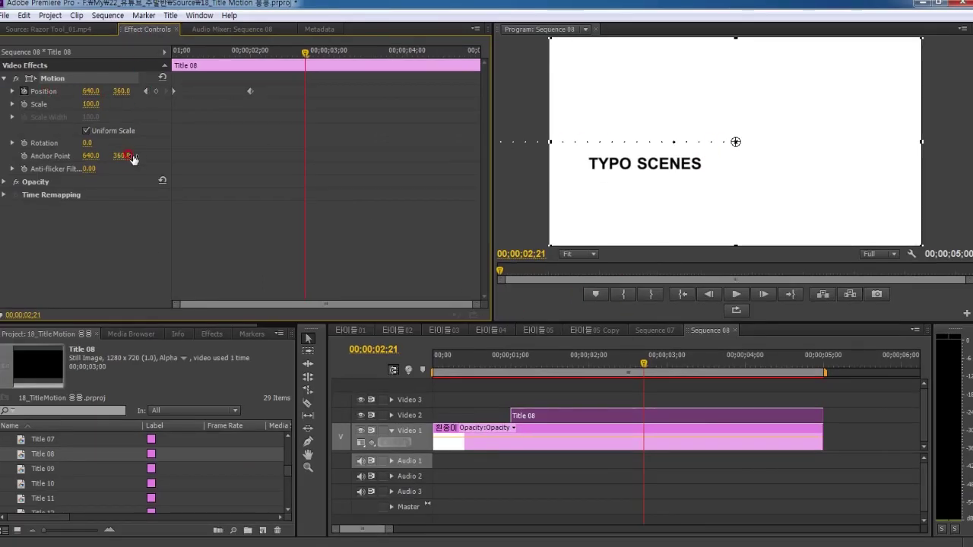
left_click(12, 91)
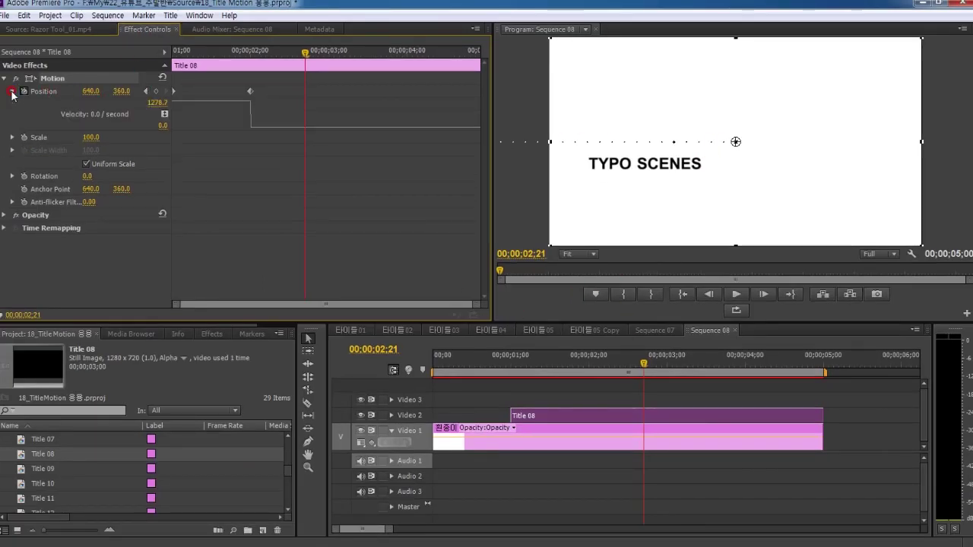
Step: Apply Ease In temporal interpolation to Title 08's 2-second Position keyframe
right_click(249, 90)
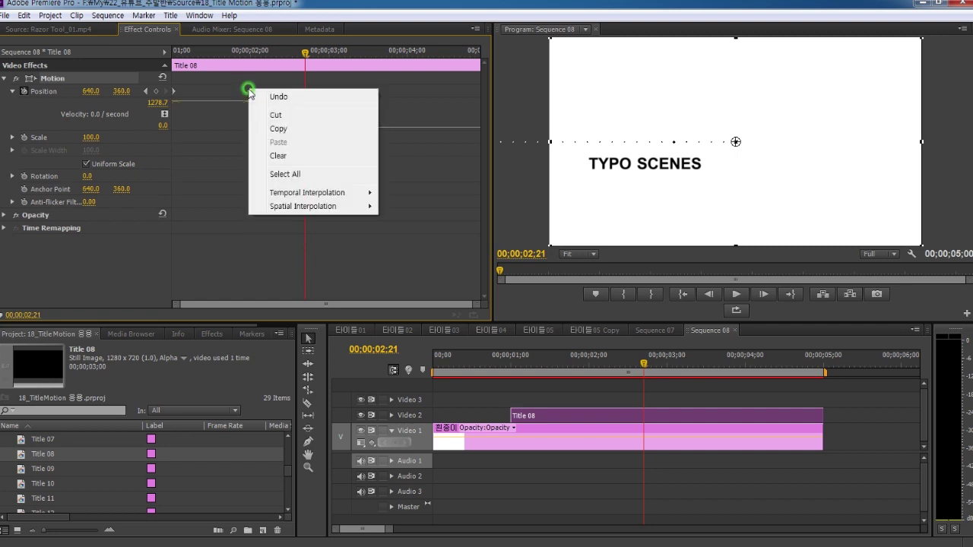
mouse_move(313, 195)
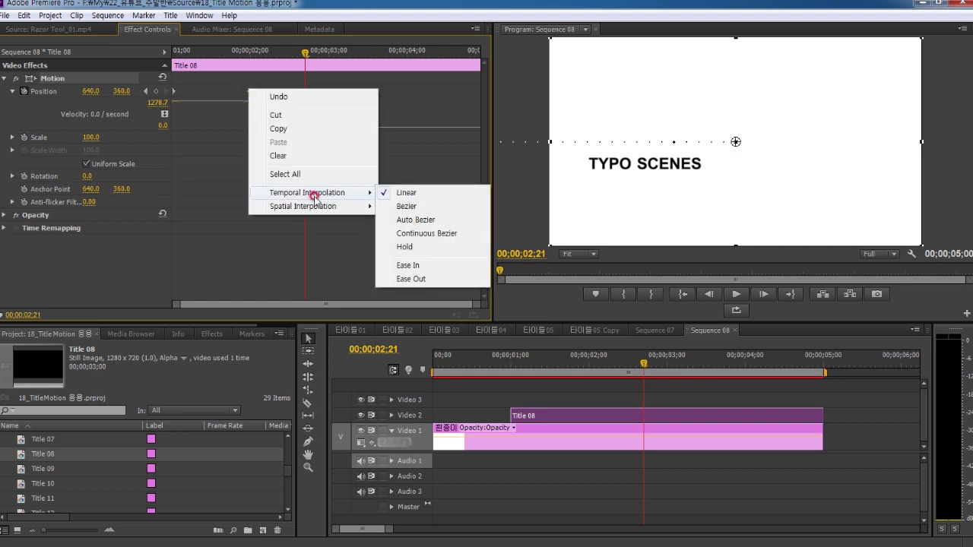
left_click(417, 266)
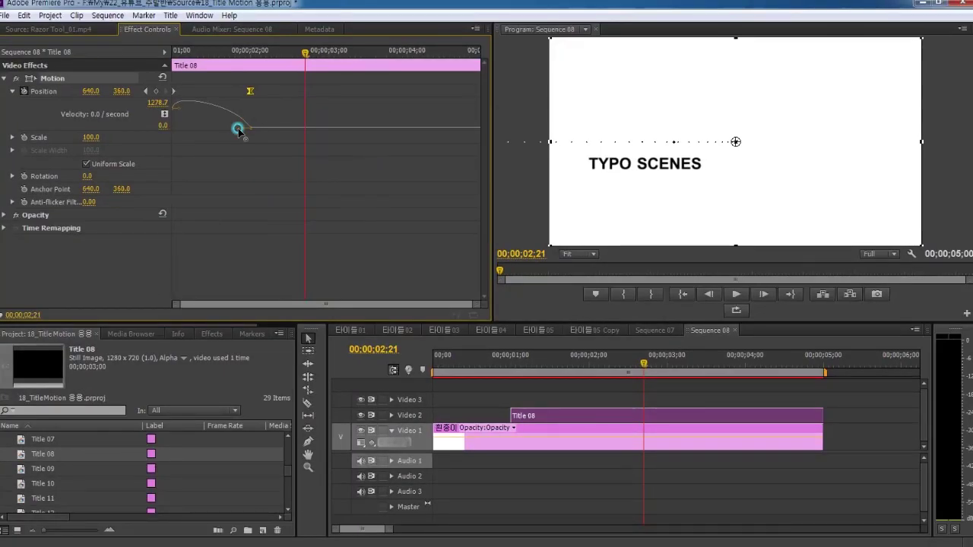
Step: Steepen the Position velocity curve's Bezier handle and preview the sharper slide-in
left_click_drag(238, 131, 187, 138)
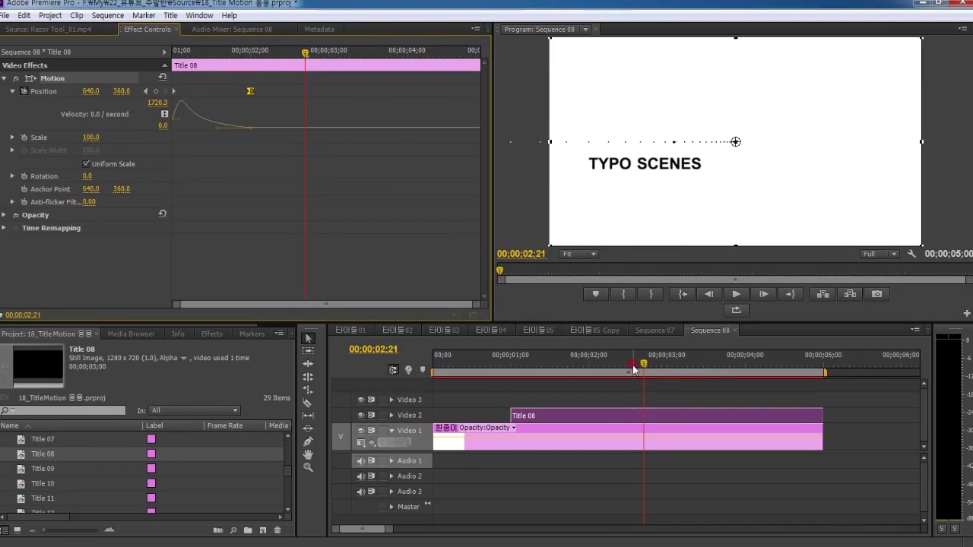
left_click_drag(633, 370, 352, 371)
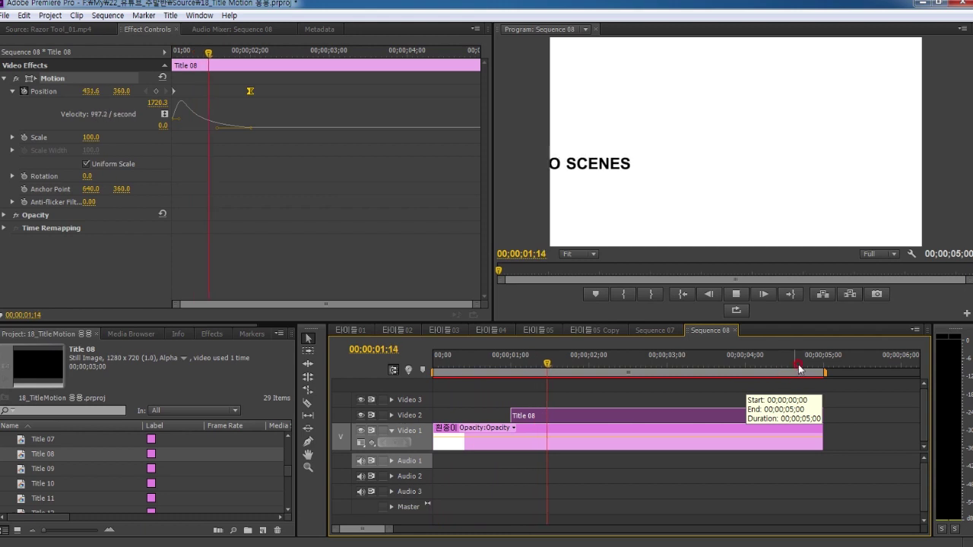
key("space")
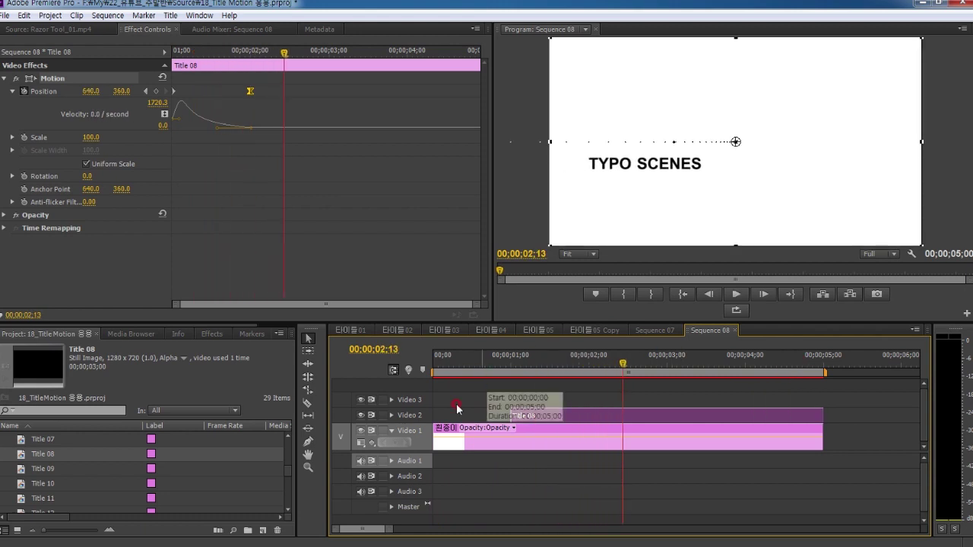
Step: Enlarge the video tracks and move the playhead to 2:00
left_click_drag(415, 449, 415, 467)
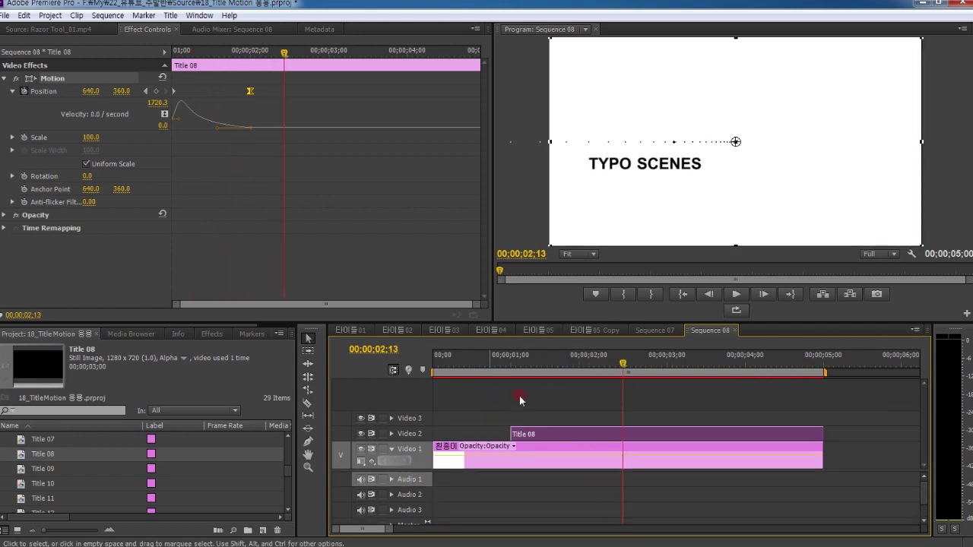
left_click(388, 349)
type("200")
key("Return")
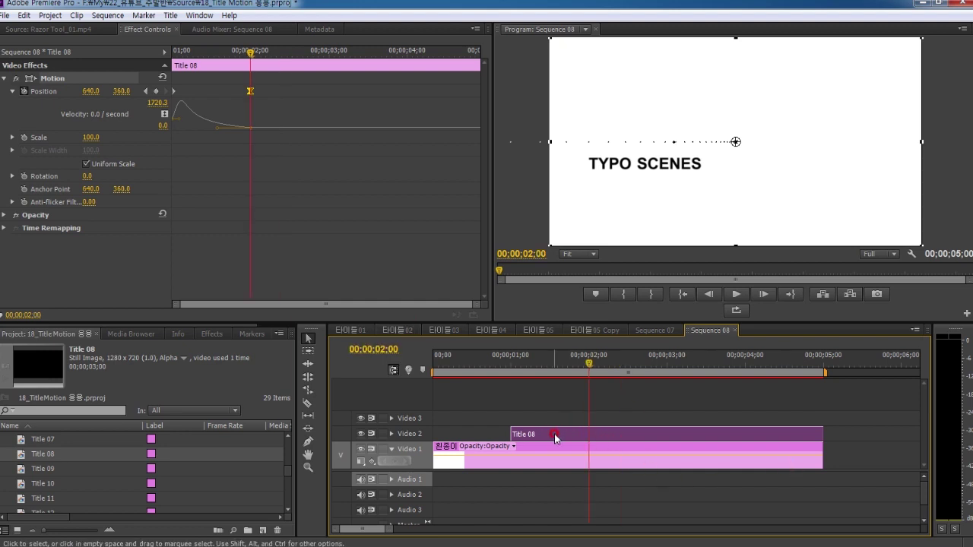
Step: Copy Title 08 to Video 3 at 2:00, trim it, and replace it with Title 09
left_click_drag(555, 438, 633, 421)
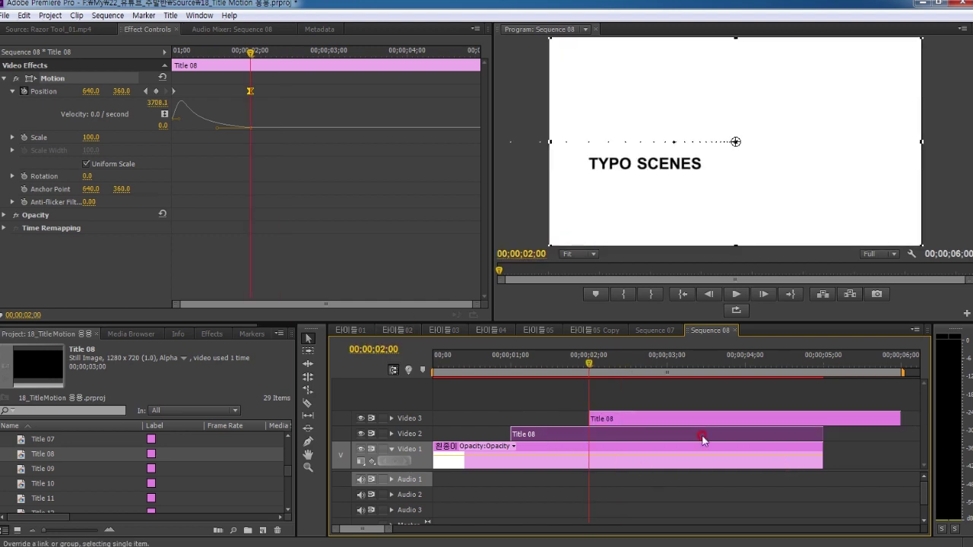
left_click_drag(900, 418, 819, 419)
left_click(654, 421)
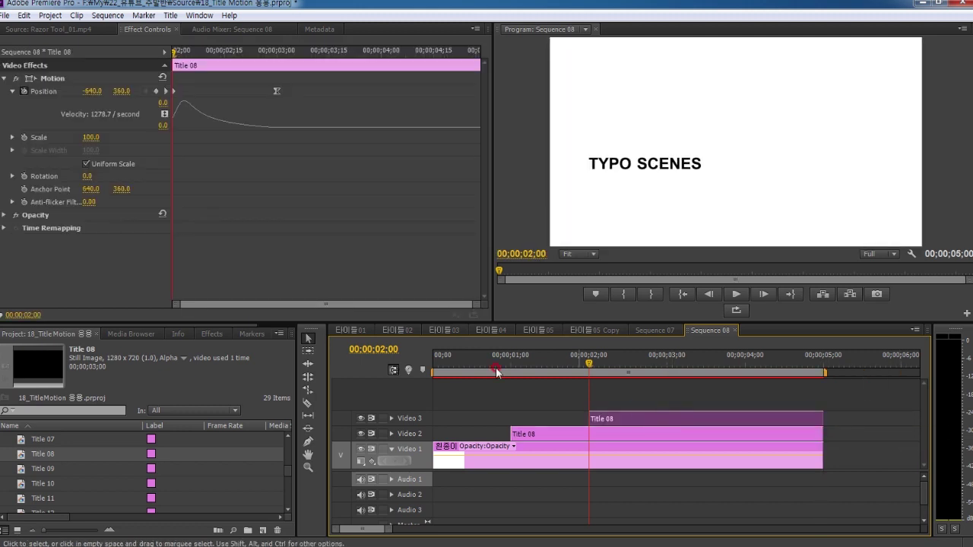
left_click(40, 471)
left_click_drag(25, 472, 620, 420)
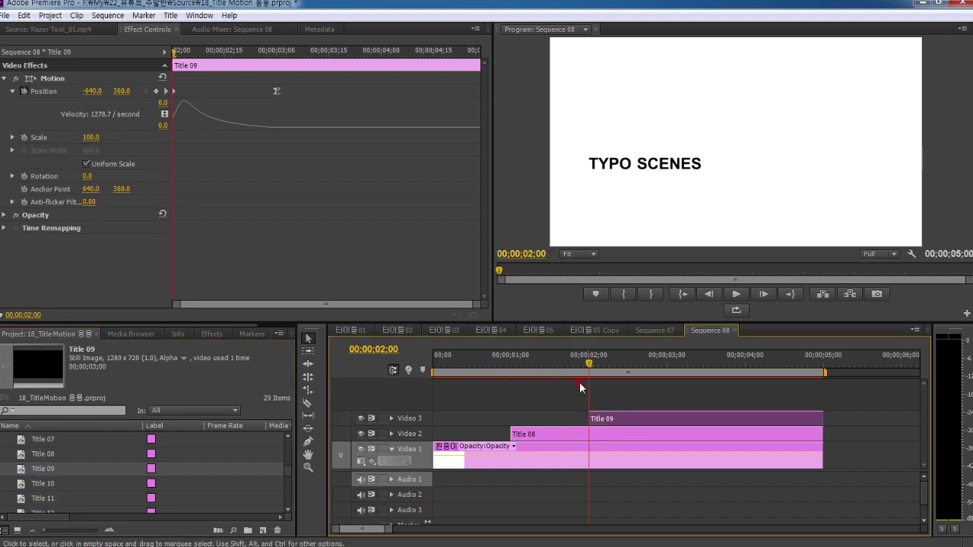
Step: At 3:00 copy the clip to a new Video 4, replace it with Title 10, and preview
left_click(382, 349)
type("300")
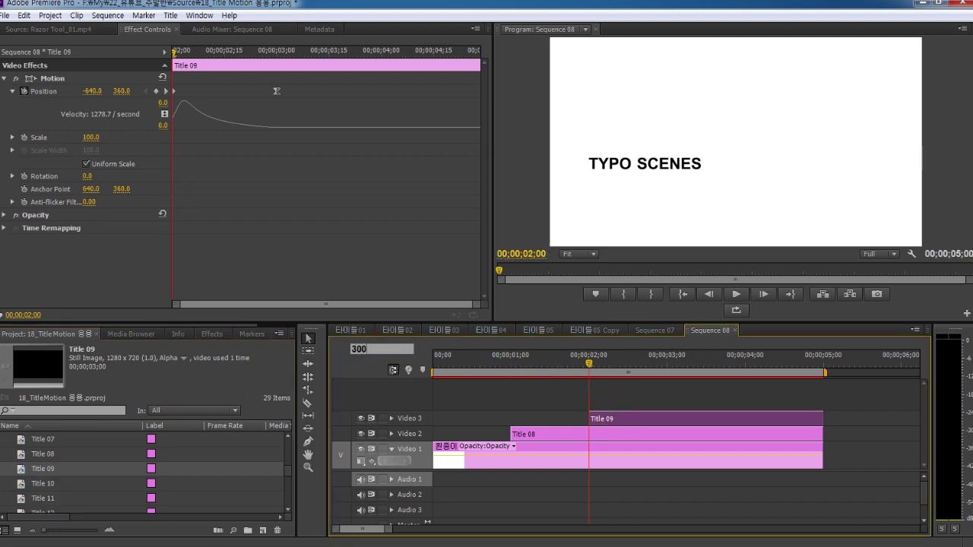
key("Return")
left_click_drag(602, 423, 679, 403)
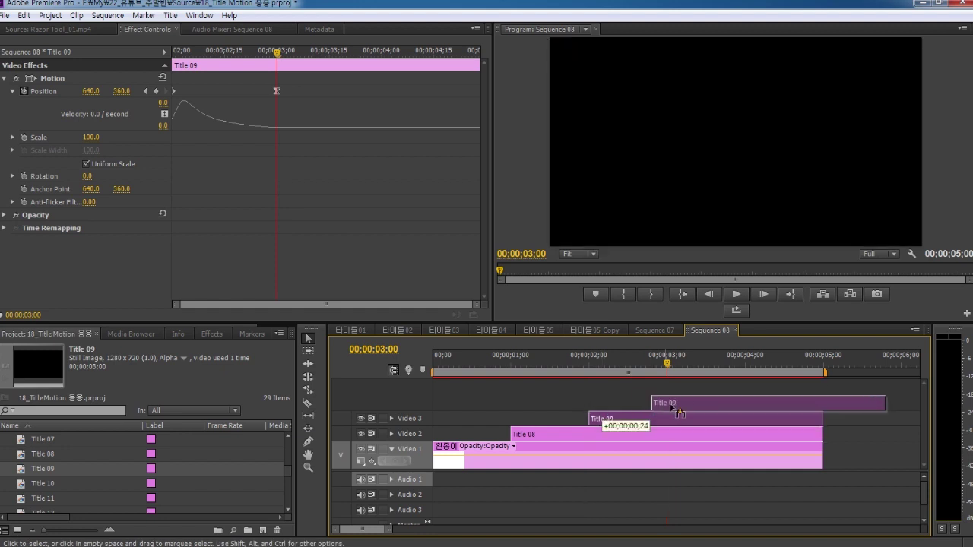
left_click_drag(896, 396, 818, 396)
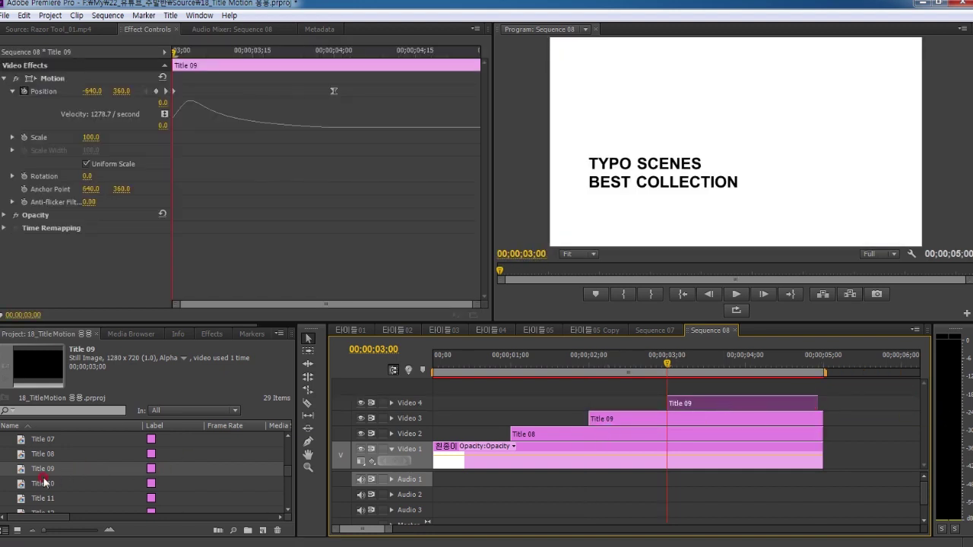
left_click_drag(45, 482, 674, 406)
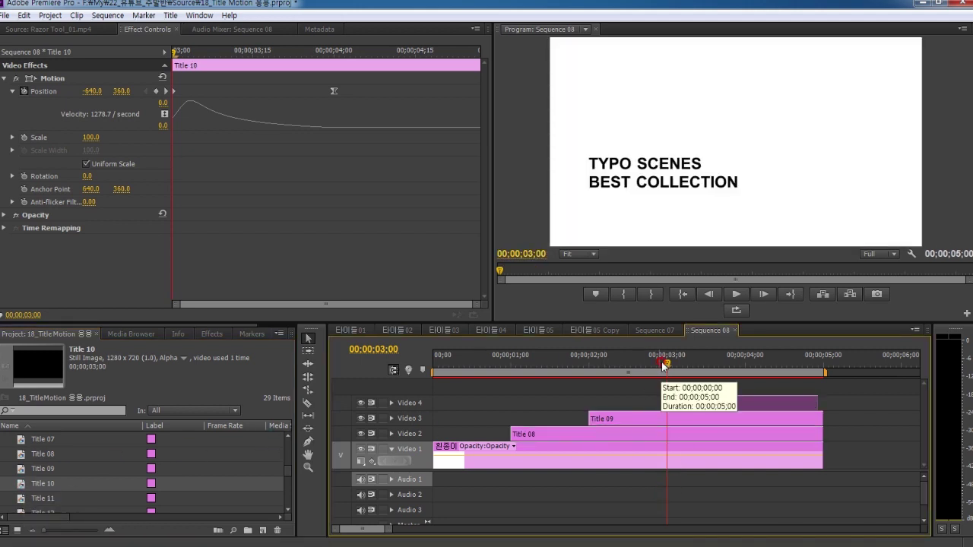
key("Home")
key("space")
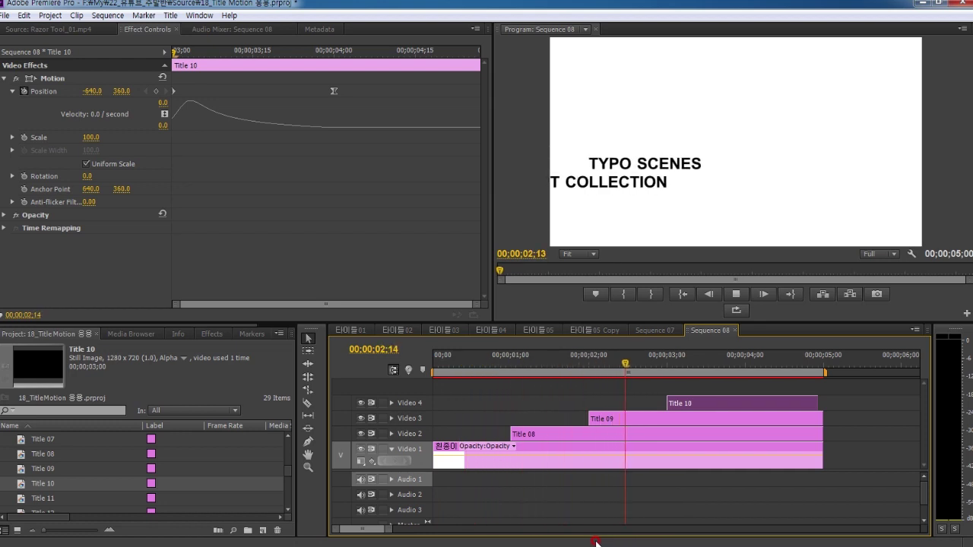
Step: Move Title 09 to start at 1:07 and extend it to end at 5:00
key("space")
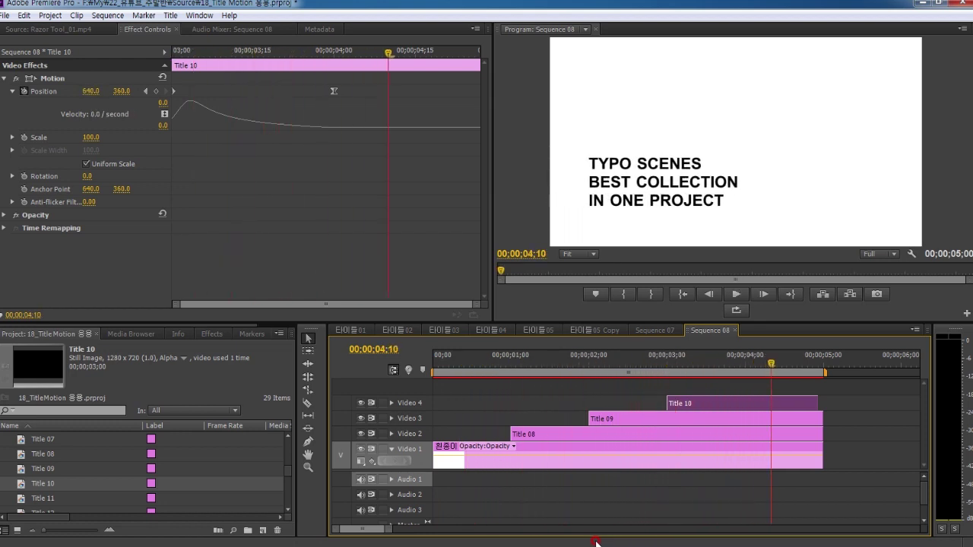
left_click(400, 354)
mouse_move(771, 364)
left_mouse_down()
mouse_move(582, 373)
mouse_move(534, 389)
left_mouse_up()
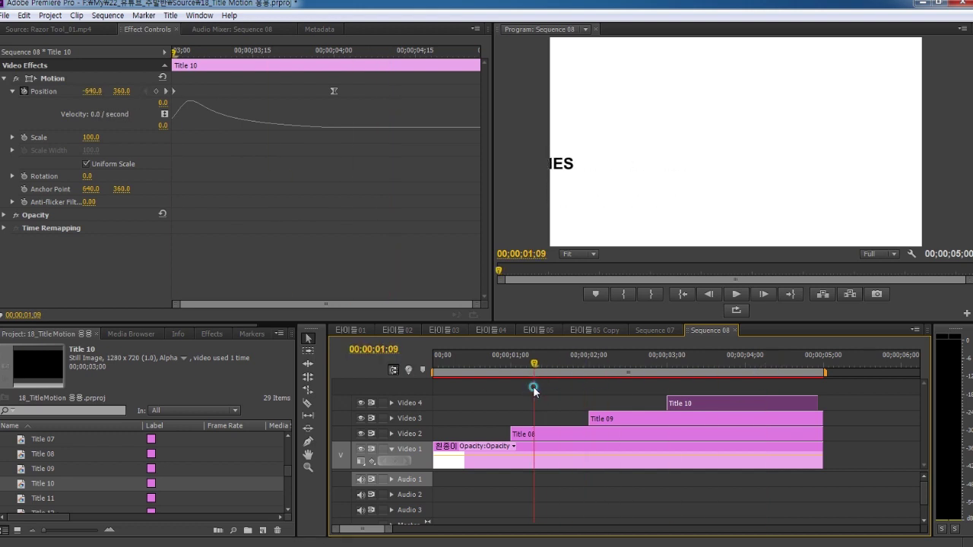
left_click_drag(534, 389, 530, 389)
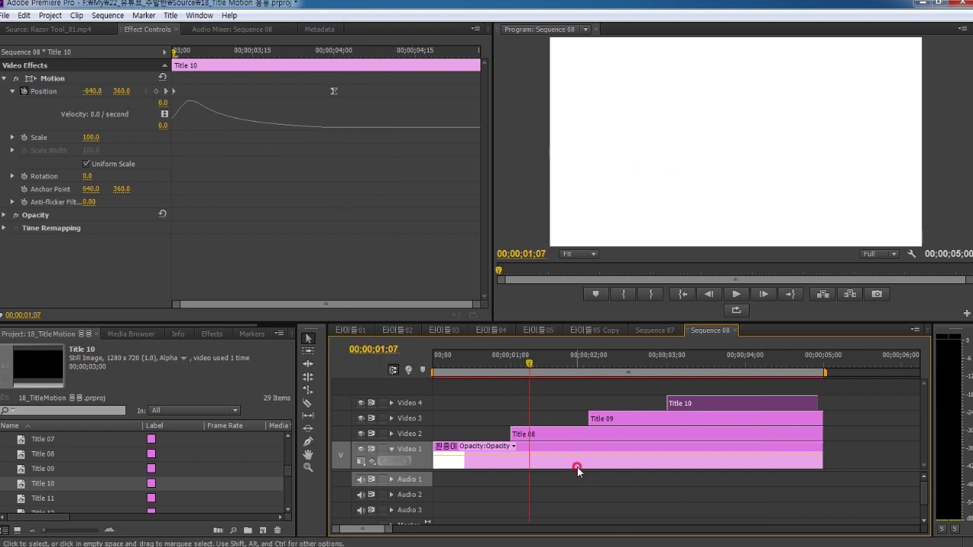
mouse_move(591, 413)
left_mouse_down()
mouse_move(521, 409)
mouse_move(530, 416)
left_mouse_up()
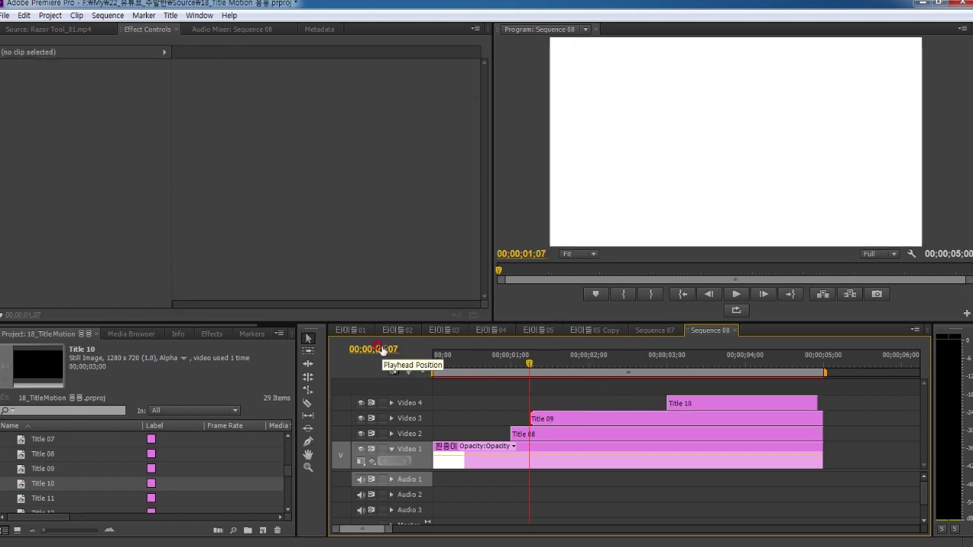
key("ctrl+z")
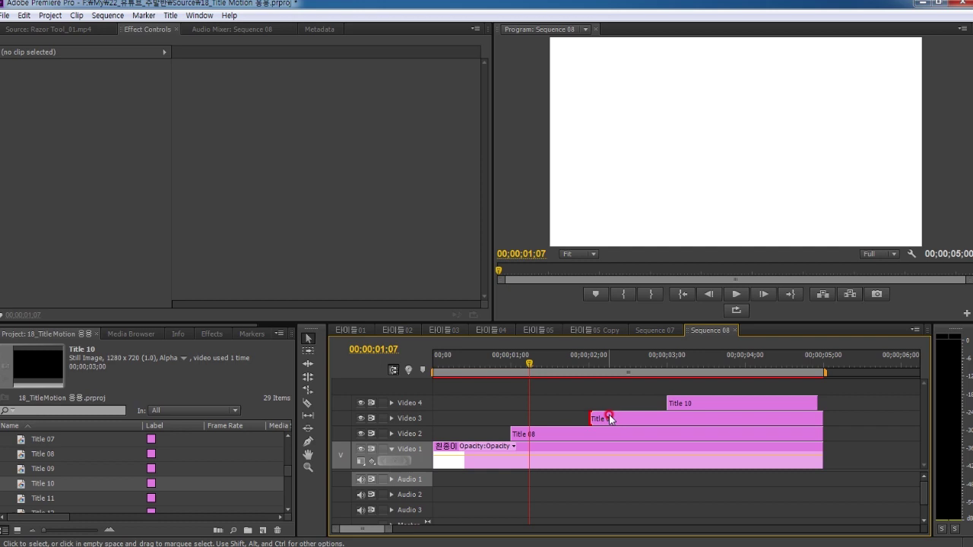
left_click_drag(612, 421, 553, 420)
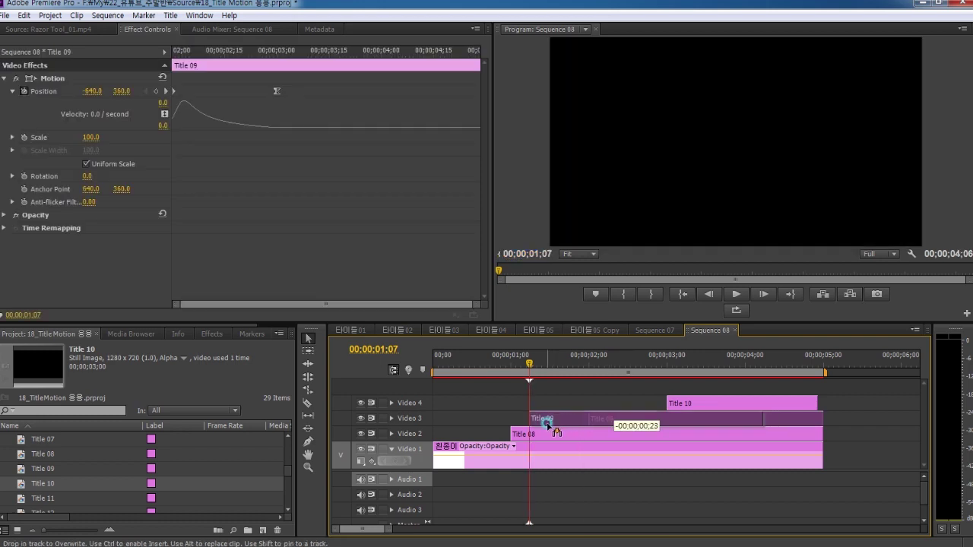
left_click_drag(760, 419, 822, 419)
left_click(628, 420)
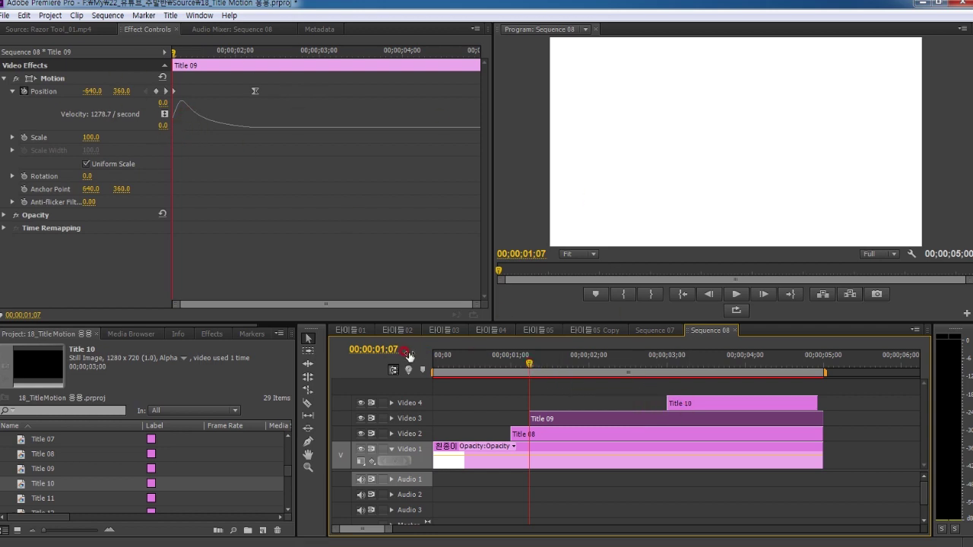
Step: Move Title 10 to start at 1:14, extend it to 5:00, and preview the stacked titles
left_click(405, 352)
type("114")
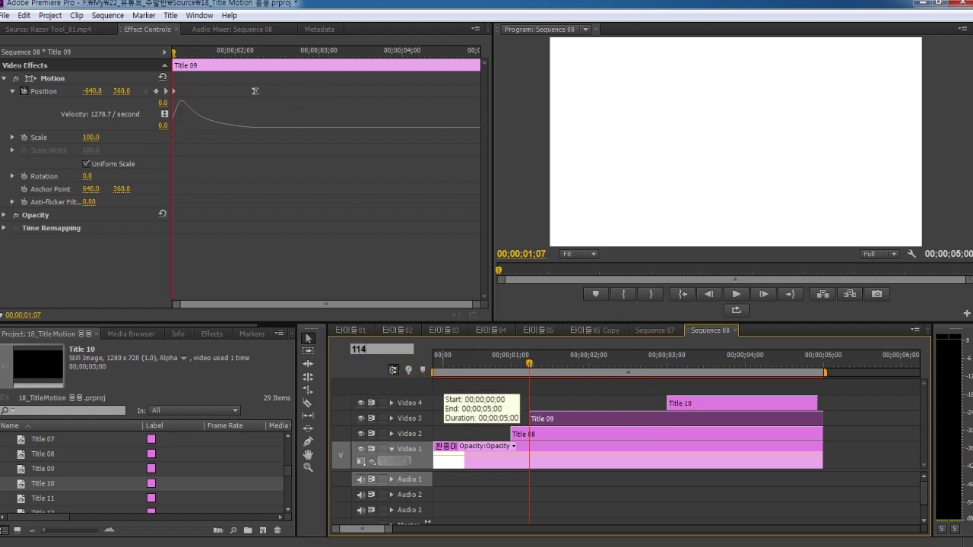
key("Return")
left_click(677, 403)
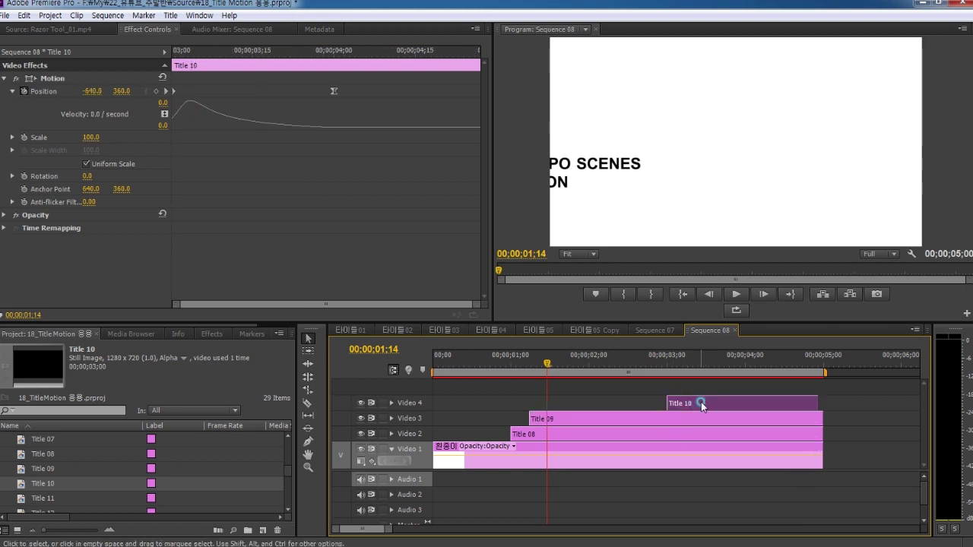
left_click_drag(701, 405, 582, 405)
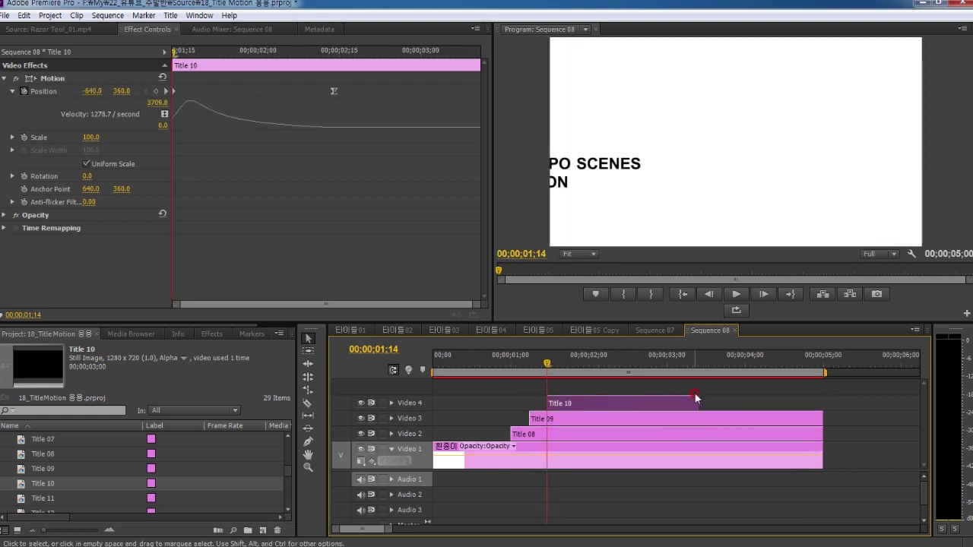
left_click_drag(696, 398, 812, 399)
left_click_drag(816, 399, 820, 399)
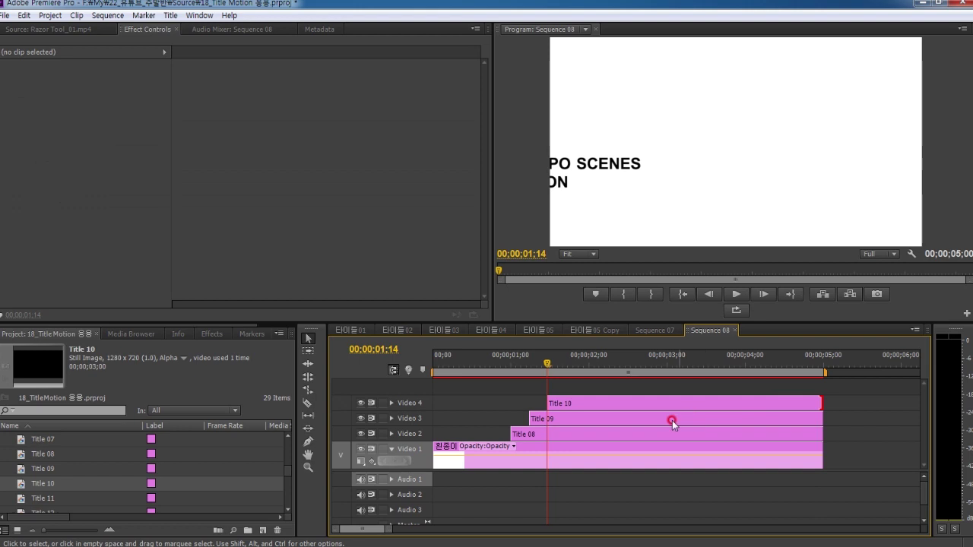
key("Home")
key("space")
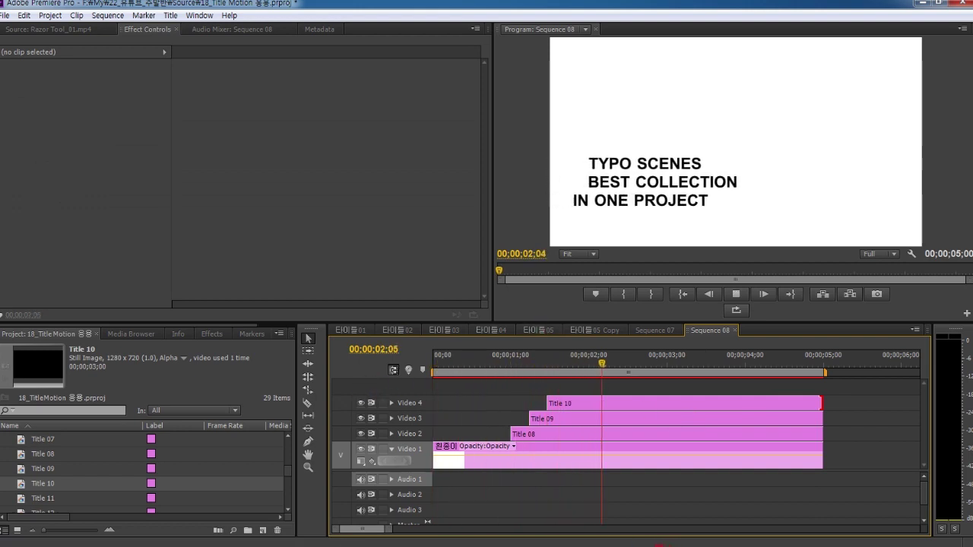
key("space")
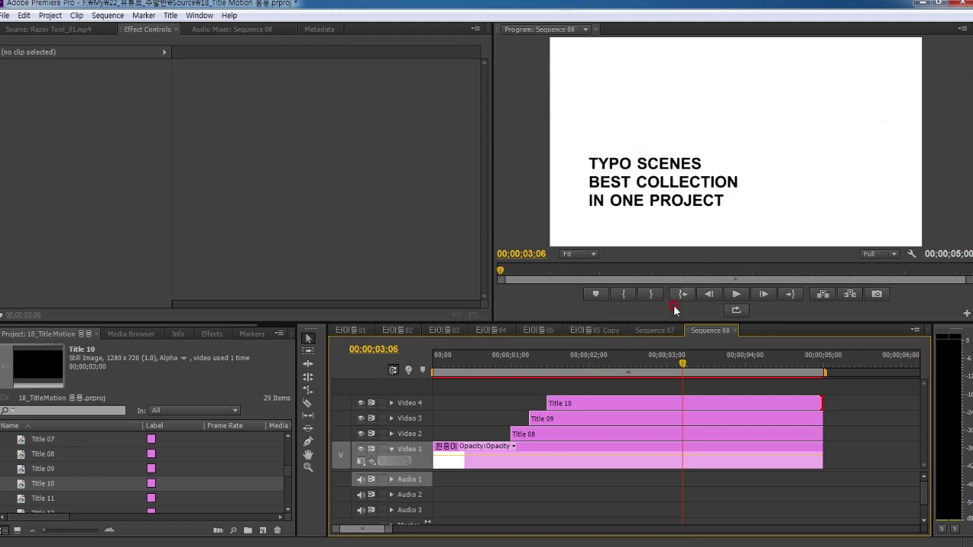
Step: Preview the 타이틀03 mint title animation from the start, then bring up the New Item choices
left_click(444, 330)
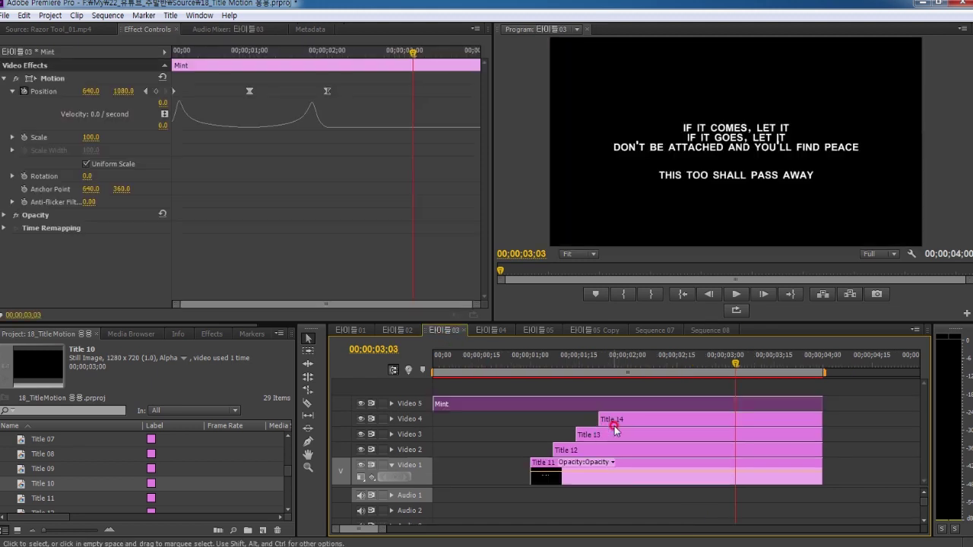
left_click_drag(734, 365, 401, 376)
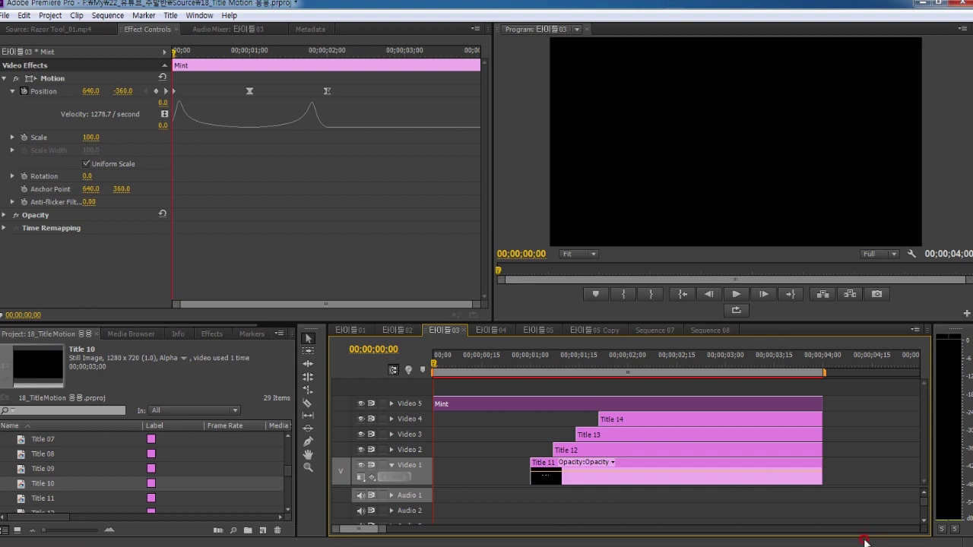
key("space")
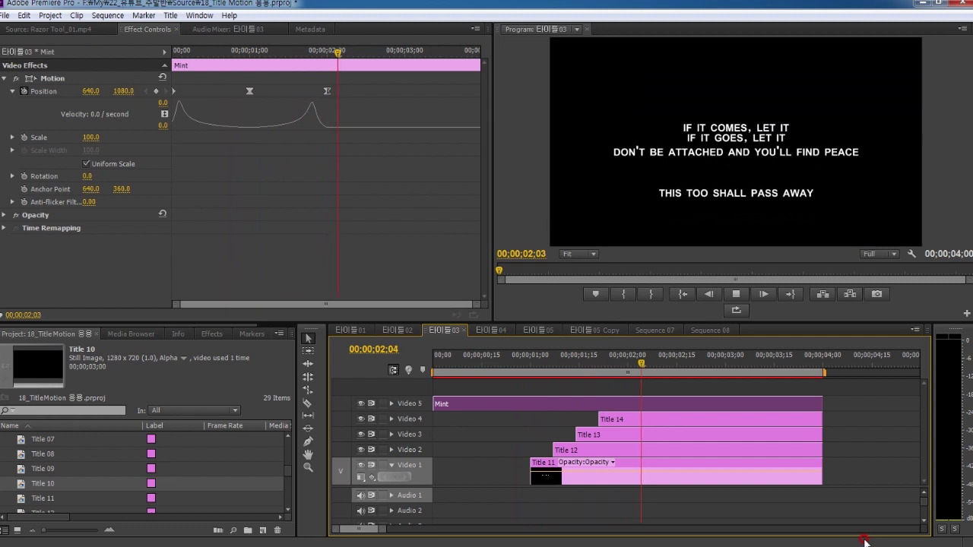
key("space")
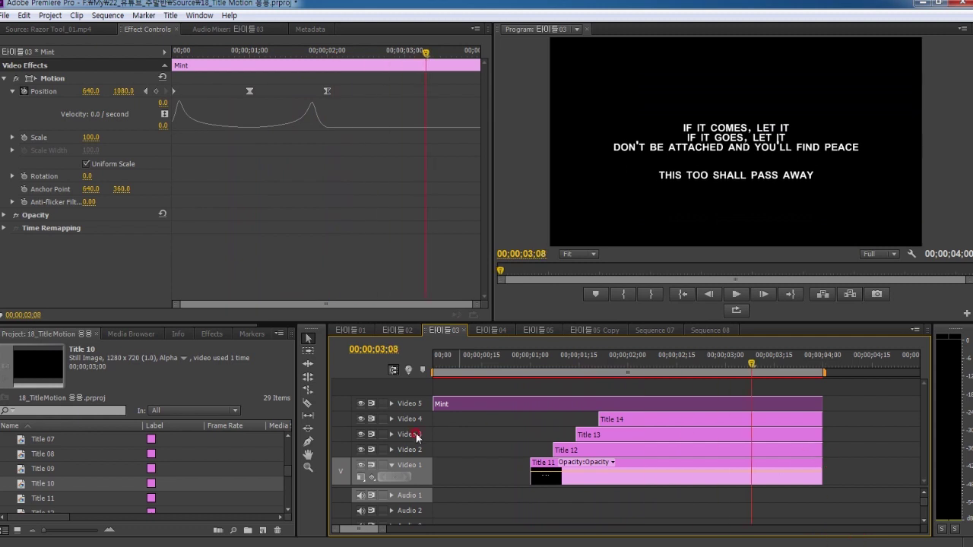
left_click(263, 532)
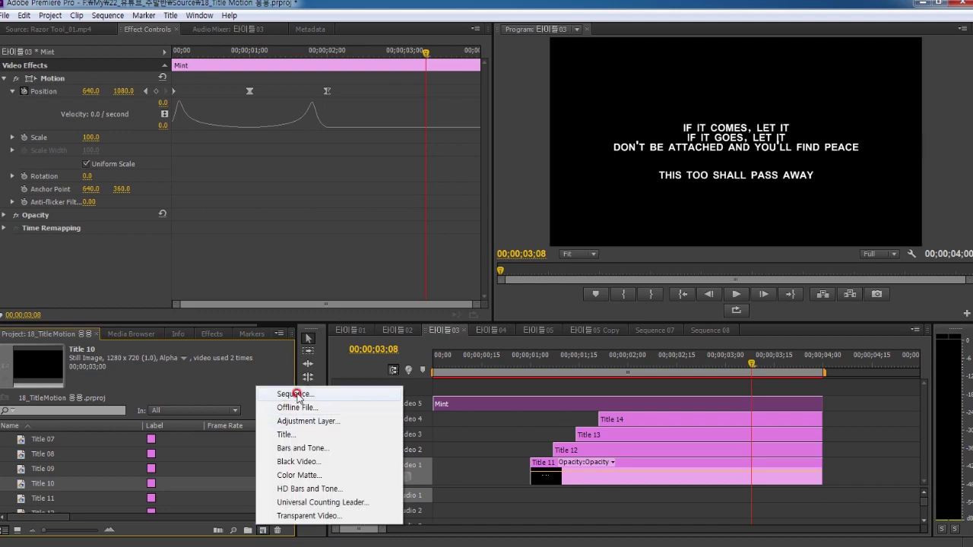
Step: Create Sequence 09 with default settings and set its playhead to 1:00, checking Sequence 08
left_click(295, 393)
left_click(583, 475)
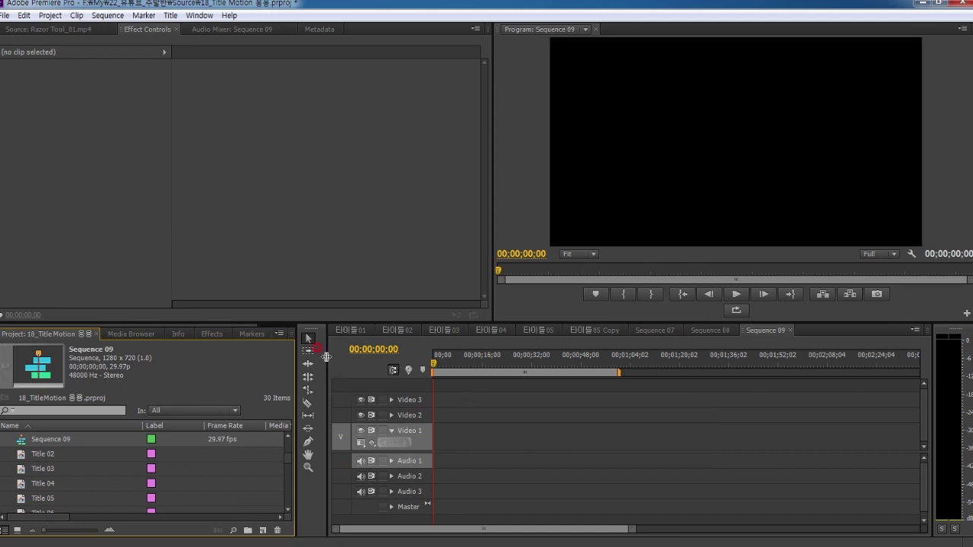
left_click(365, 348)
type("100")
key("Return")
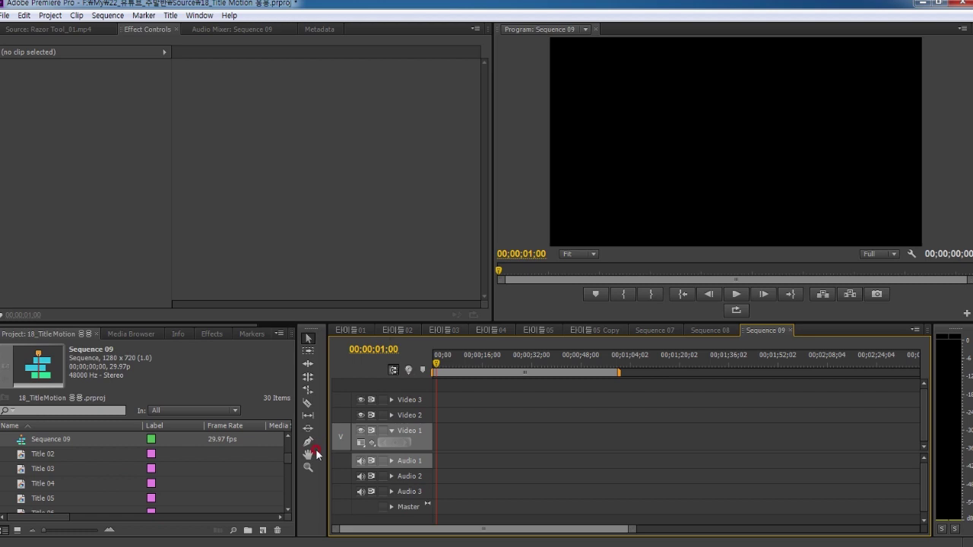
left_click(700, 333)
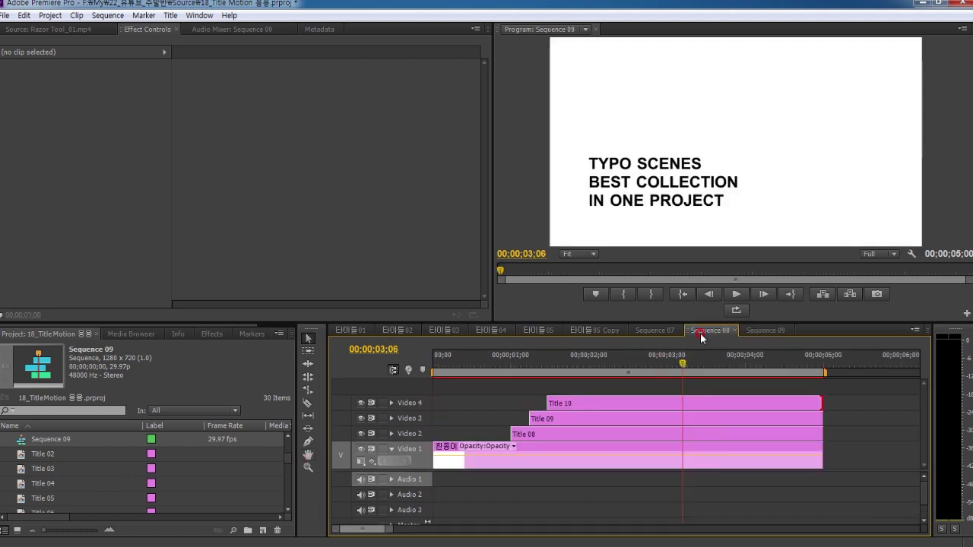
left_click(766, 332)
left_click(289, 460)
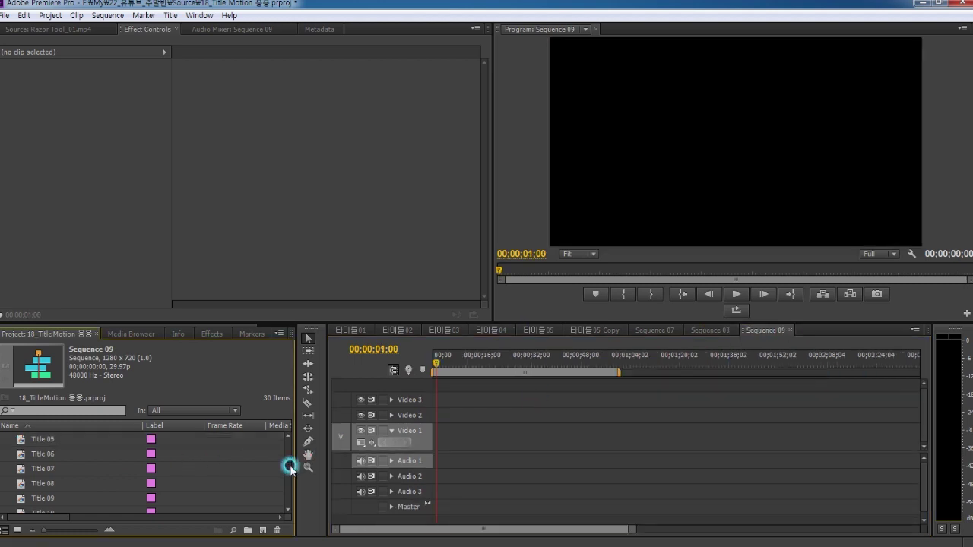
Step: Place Title 12 on Video 1 at one second and fit the sequence in the timeline
left_click_drag(16, 488, 439, 450)
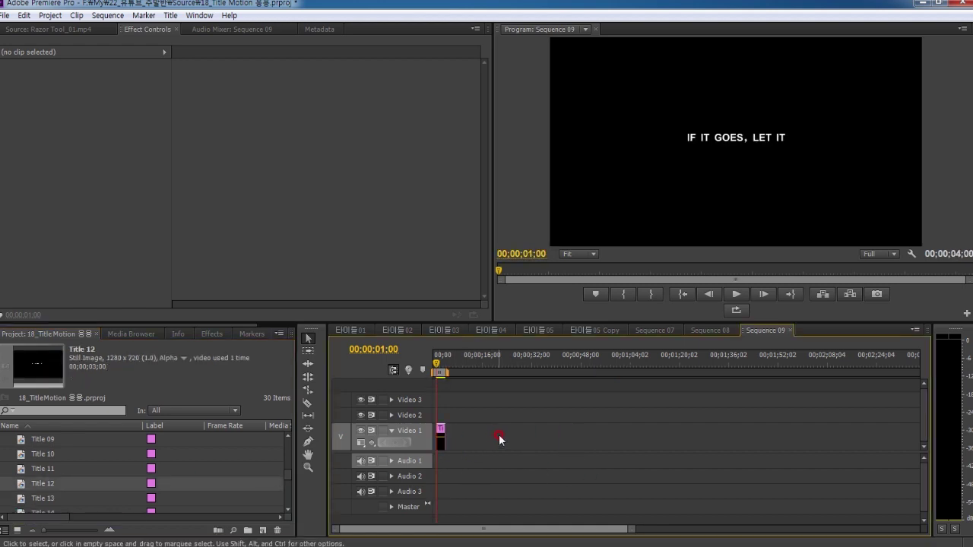
key("backslash")
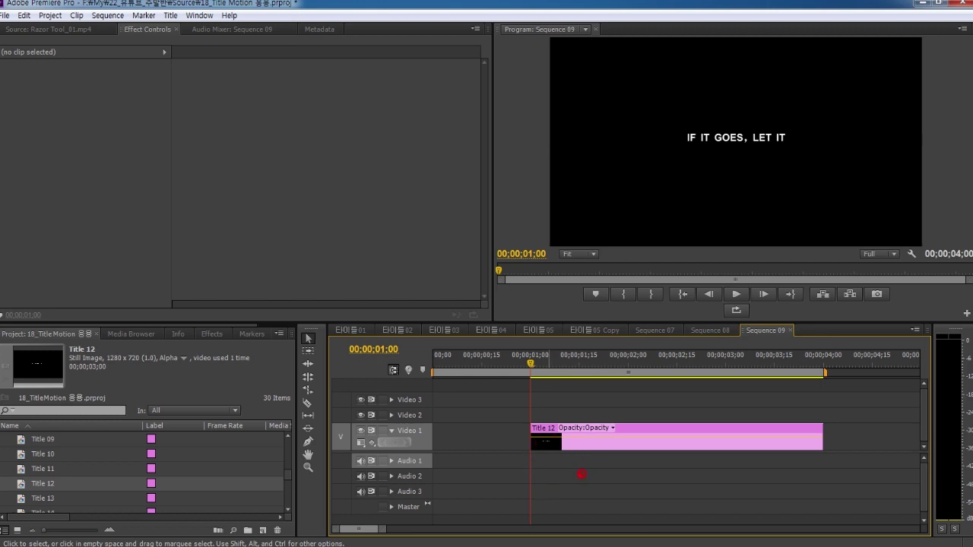
left_click_drag(597, 160, 654, 166)
left_click_drag(561, 186, 673, 201)
left_click_drag(755, 165, 757, 245)
left_click_drag(791, 180, 789, 224)
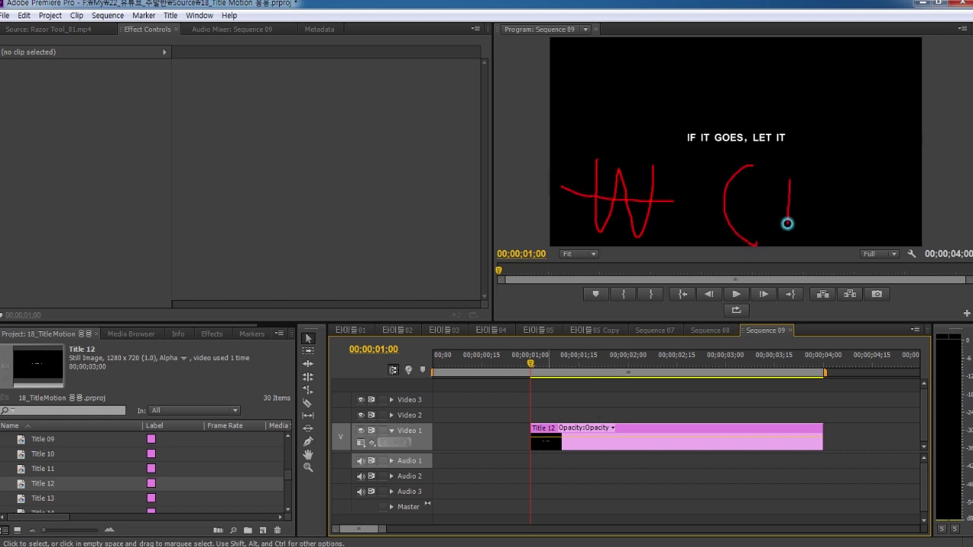
mouse_move(809, 163)
left_mouse_down()
mouse_move(823, 184)
mouse_move(802, 237)
left_mouse_up()
key("Escape")
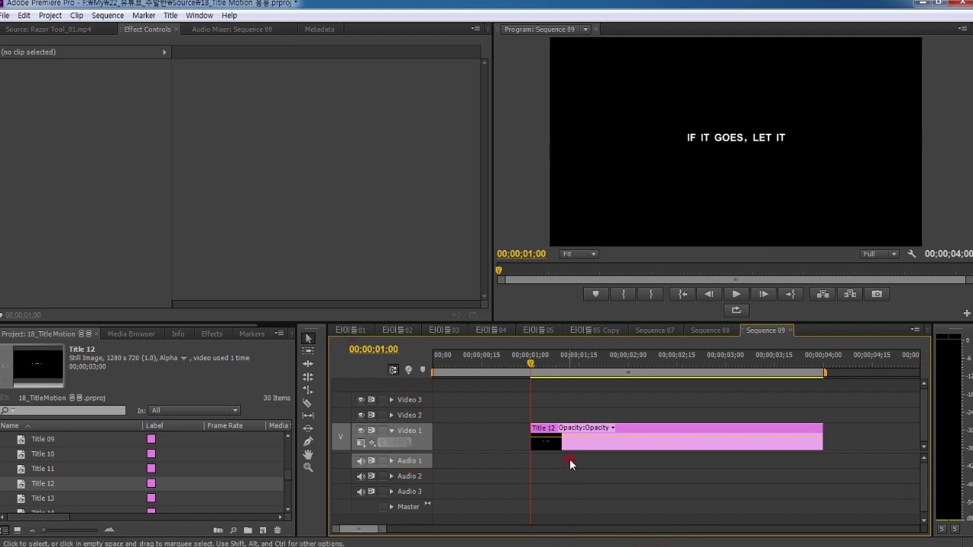
Step: Move the playhead to 2:00 and select the Title 12 clip
left_click(375, 347)
type("200")
key("Return")
left_click(590, 445)
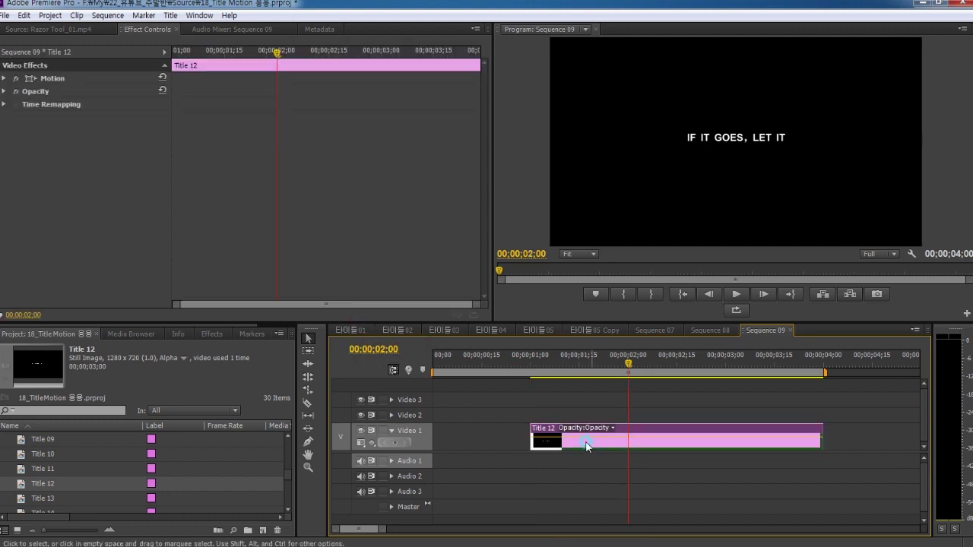
Step: Try Position Y 1080, reset Motion, then keyframe Title 12's centred 640, 360 position at 2 seconds
left_click(60, 79)
left_click(5, 78)
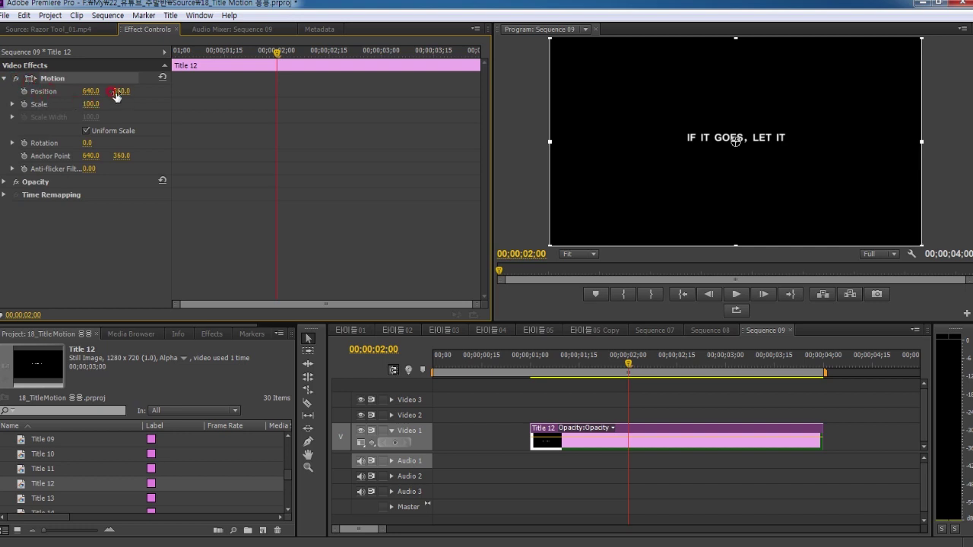
left_click_drag(122, 92, 319, 92)
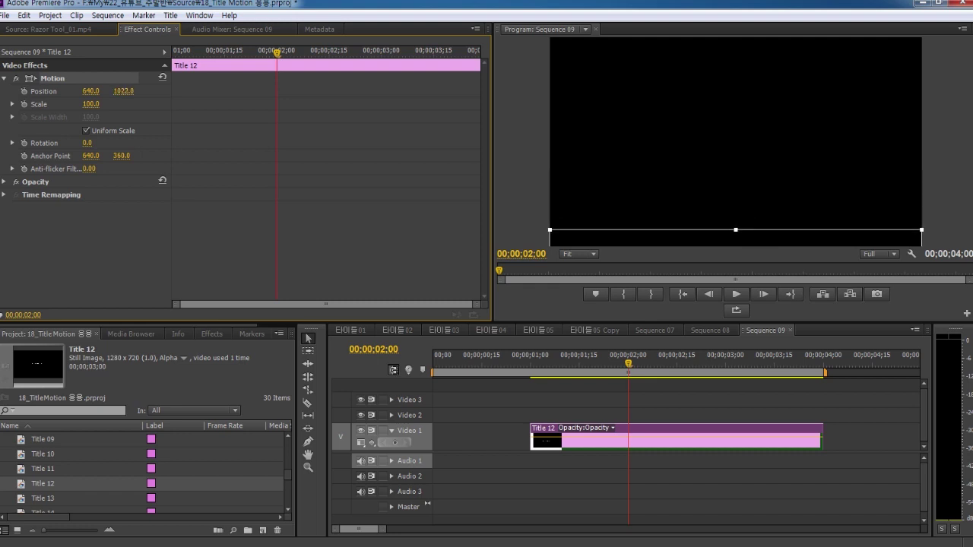
left_click(126, 91)
type("1080")
left_click(174, 168)
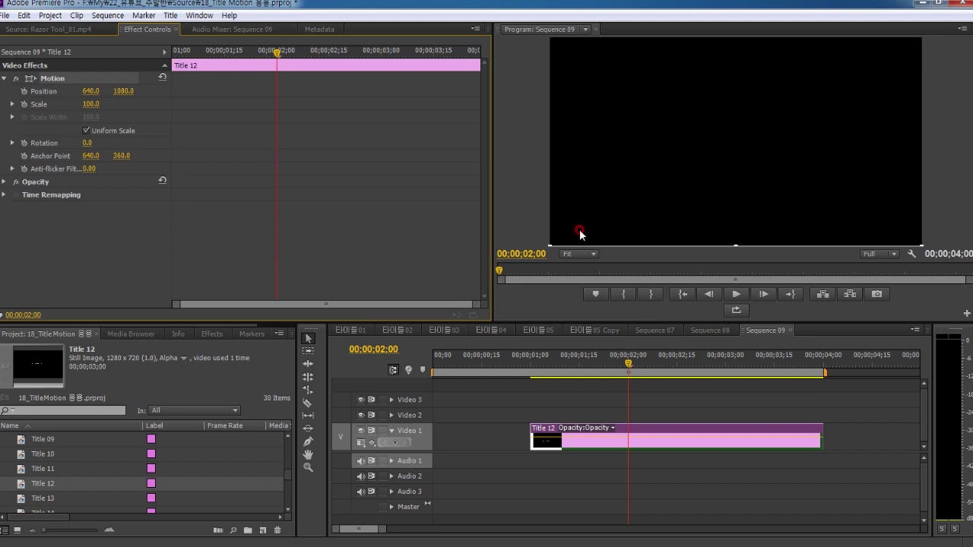
key("ctrl+z")
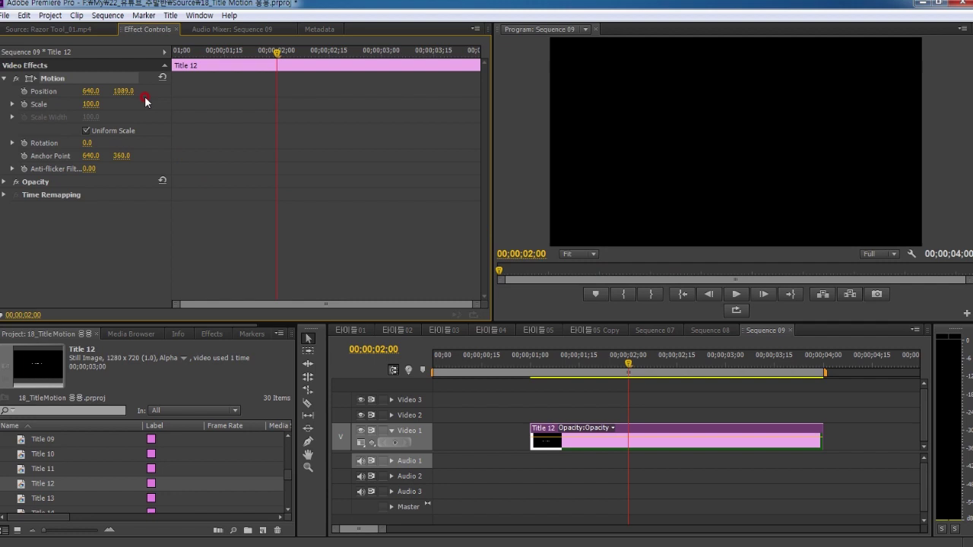
left_click(162, 77)
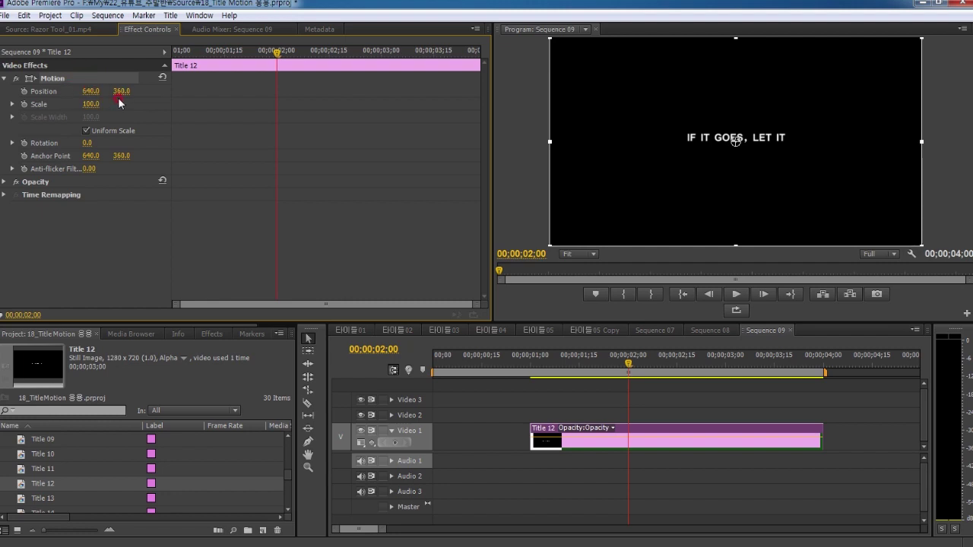
left_click(24, 92)
Step: Set Title 12's Position Y to 1080 at one second, below the frame
left_click_drag(276, 54, 115, 61)
left_click(121, 91)
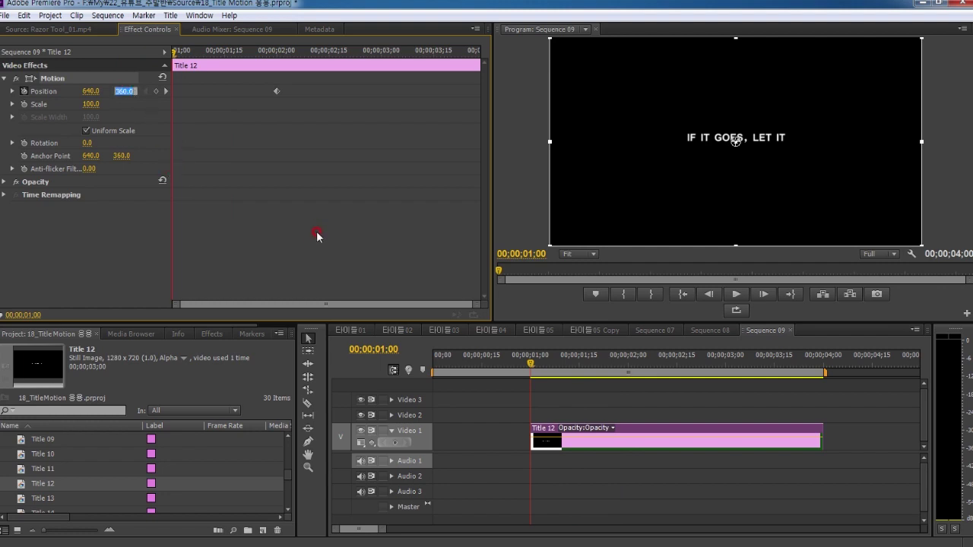
type("1080")
left_click(315, 241)
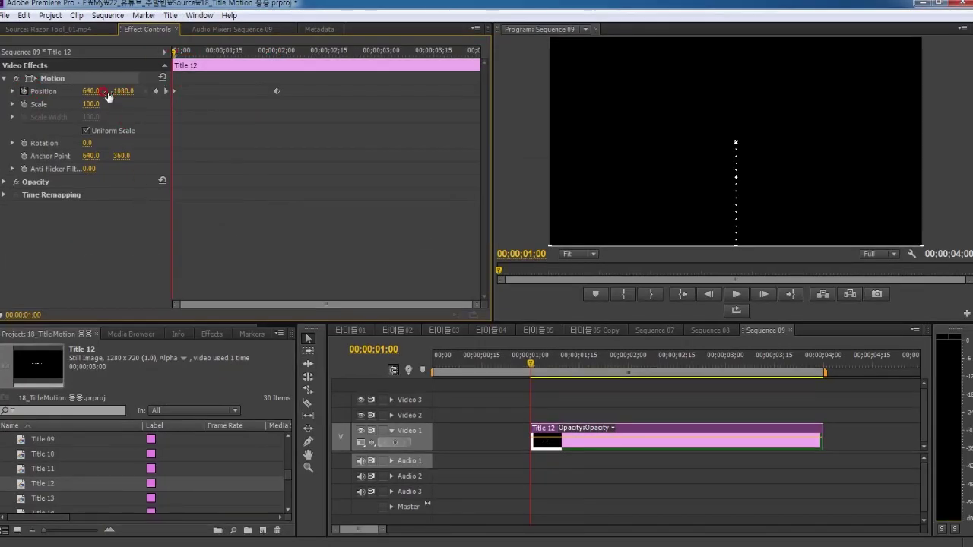
left_click(168, 91)
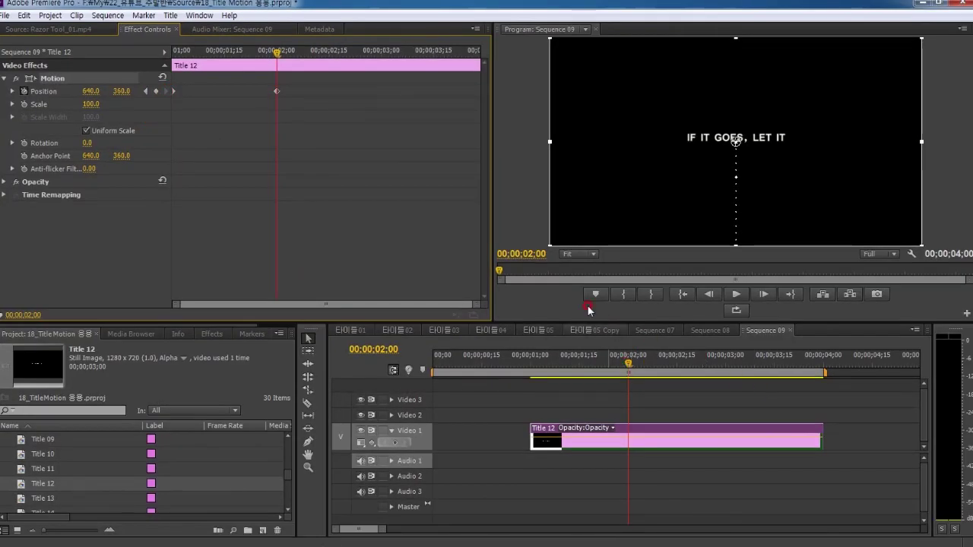
Step: Ease In the 2-second Position keyframe and reshape the velocity curve to peak early
right_click(277, 91)
mouse_move(352, 199)
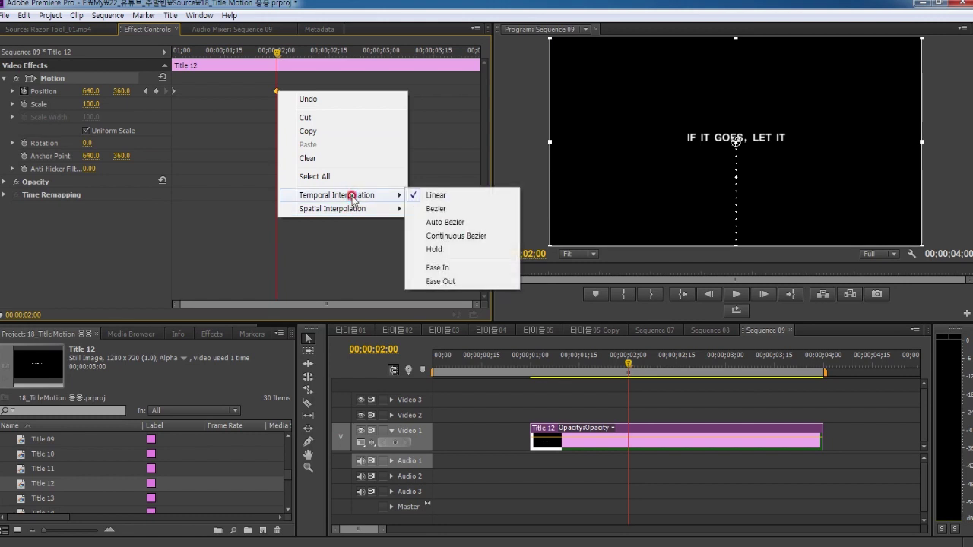
left_click(440, 268)
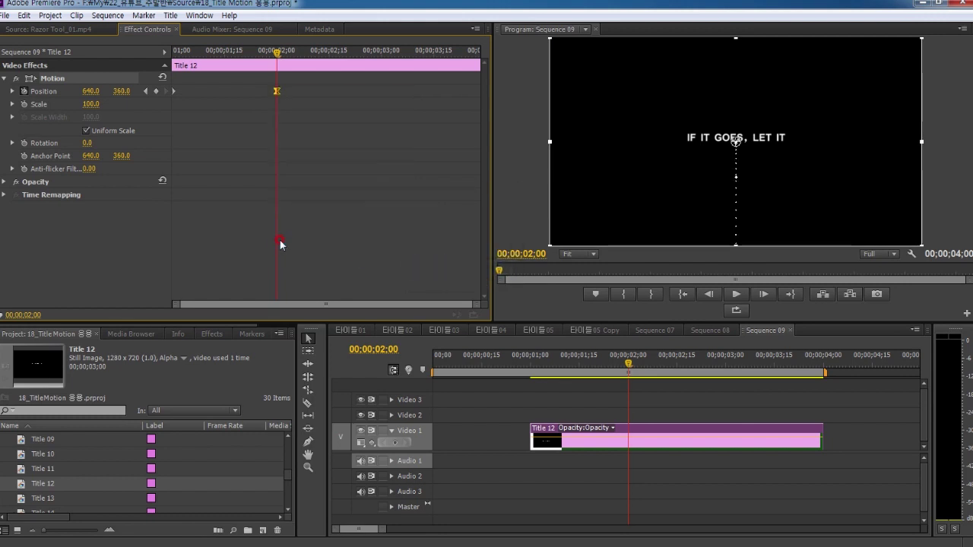
left_click(12, 91)
left_click_drag(253, 135, 260, 132)
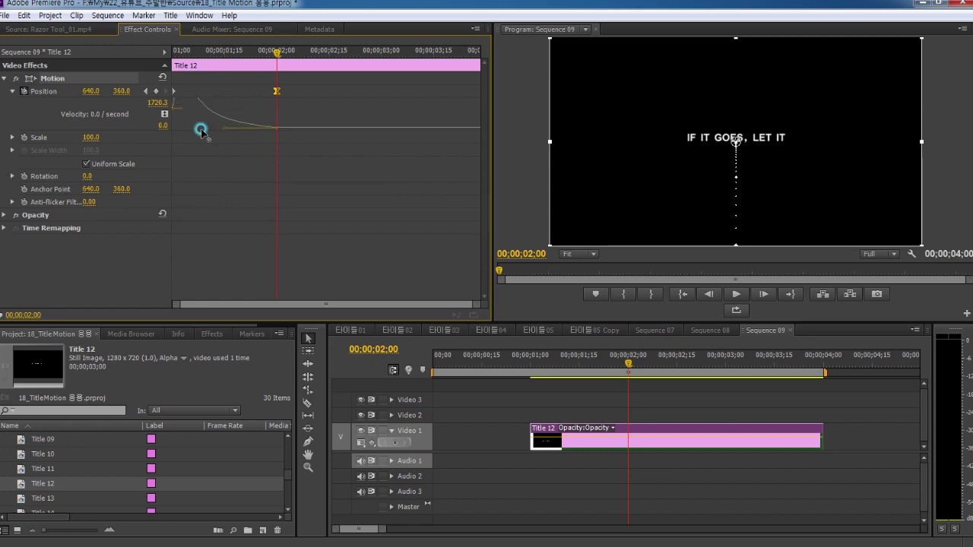
left_click_drag(259, 130, 202, 140)
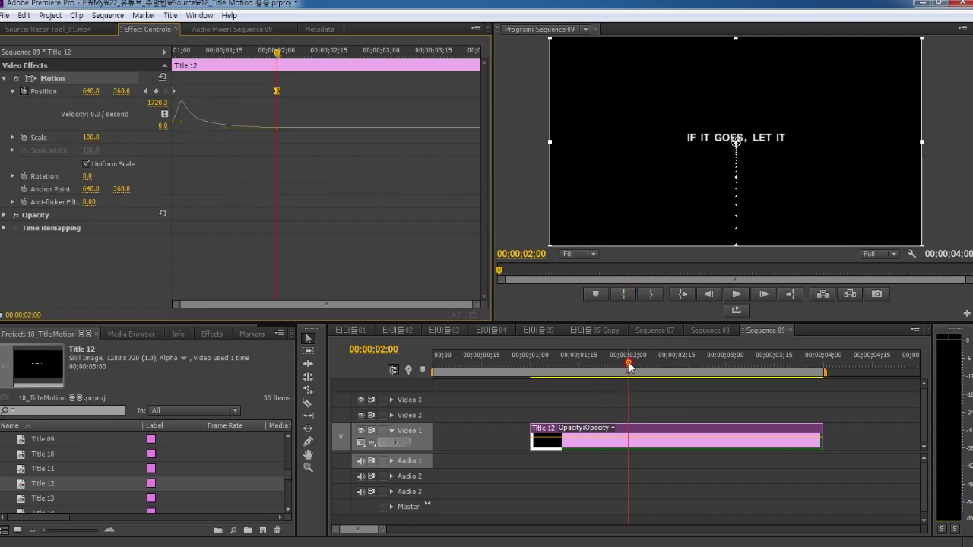
Step: Preview the rising title, then copy Title 12 onto Video 2 at the playhead
left_click_drag(629, 367, 522, 367)
key("space")
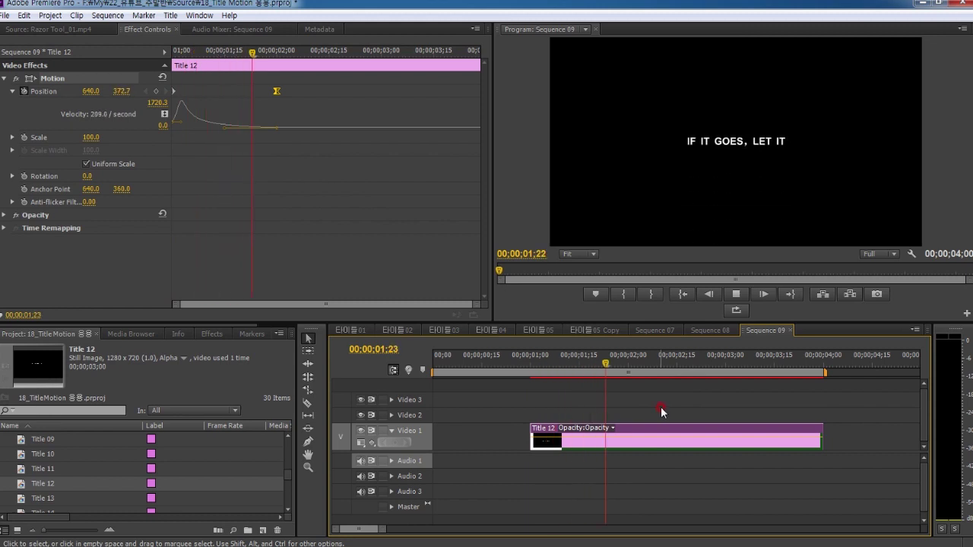
key("space")
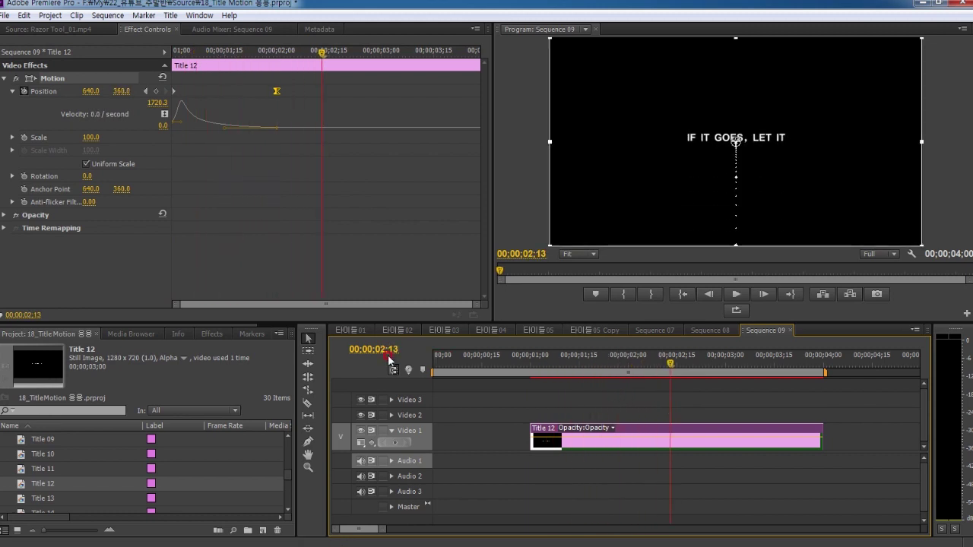
left_click_drag(673, 382, 567, 368)
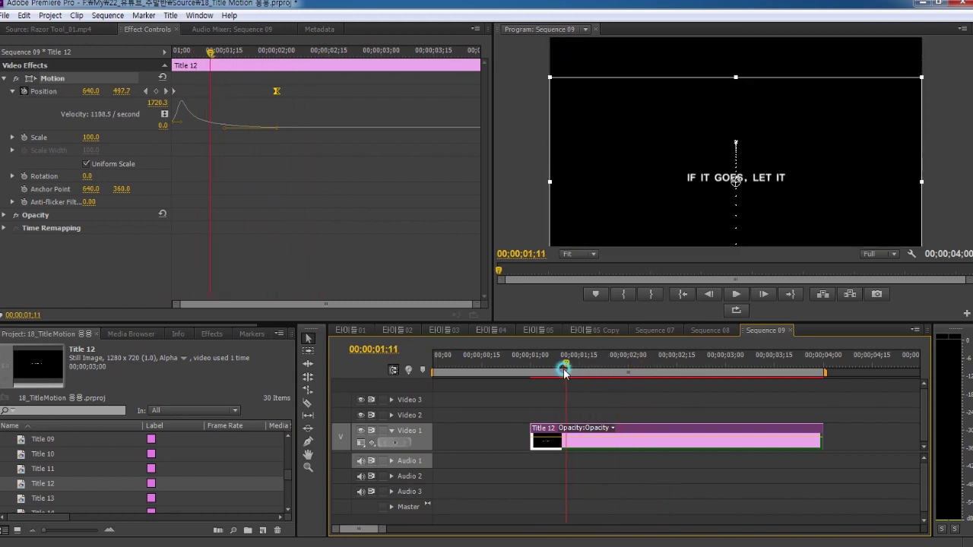
left_click(390, 348)
key("Left")
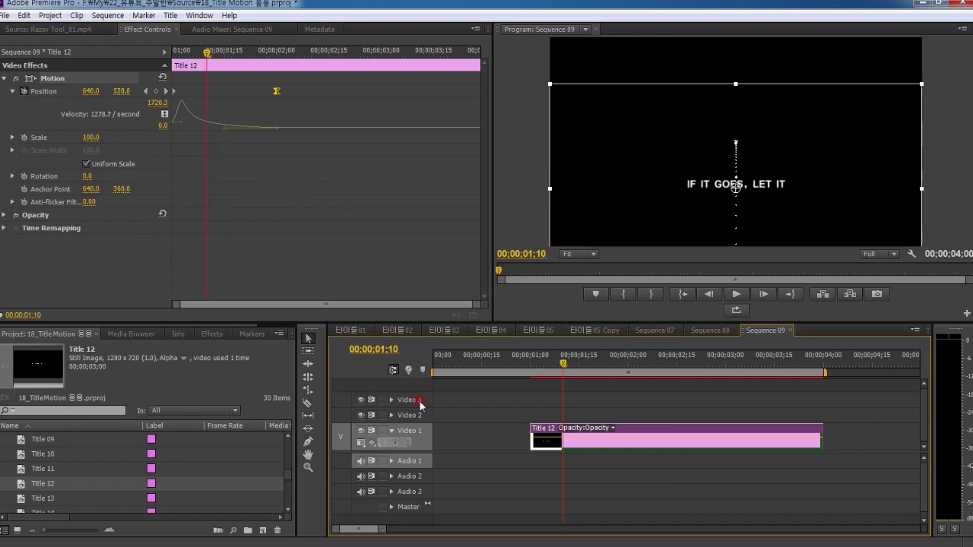
left_click_drag(576, 447, 610, 413)
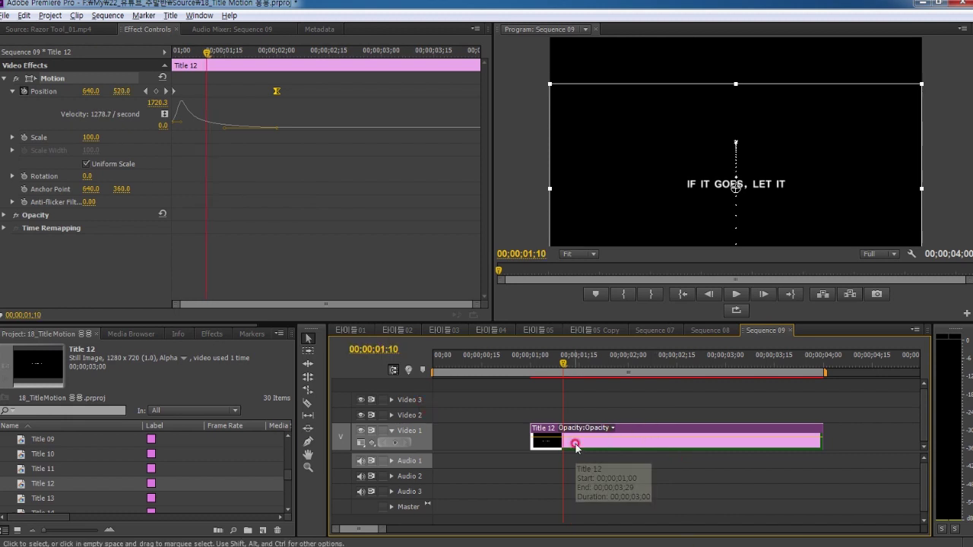
Step: Swap Title 13 into the Video 2 slot and copy it onto Video 3 at 00;00;01;20
left_click(43, 499)
left_click_drag(558, 396, 572, 415)
left_click(394, 351)
type("120")
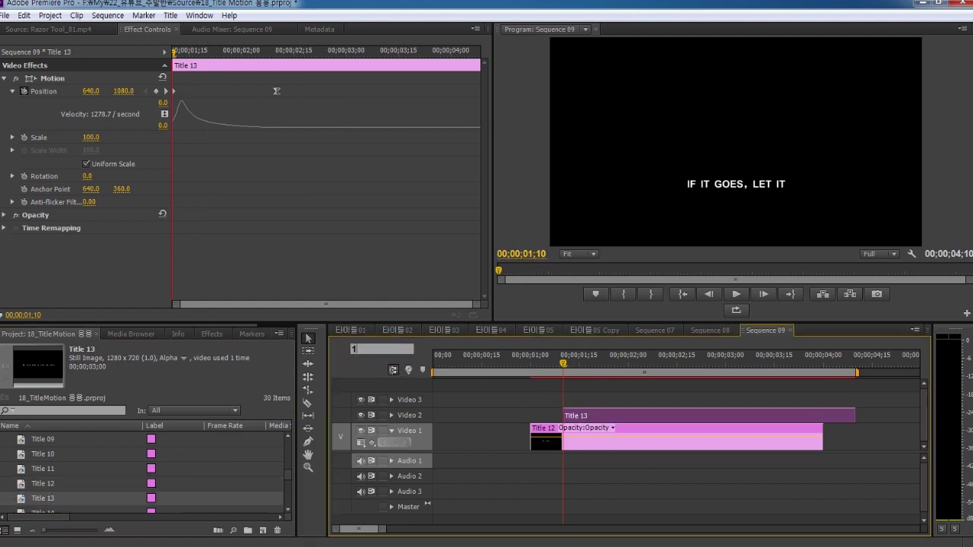
key("Return")
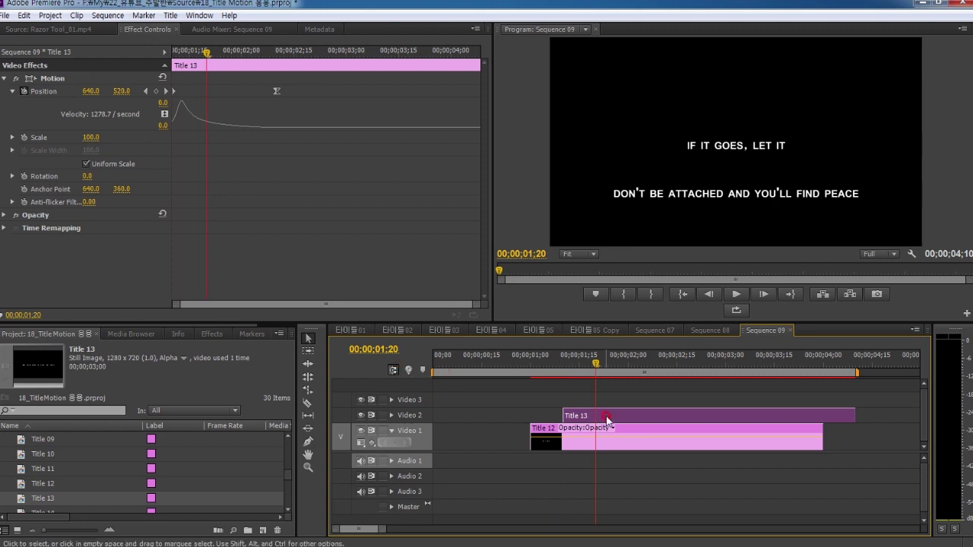
left_click_drag(605, 420, 638, 400)
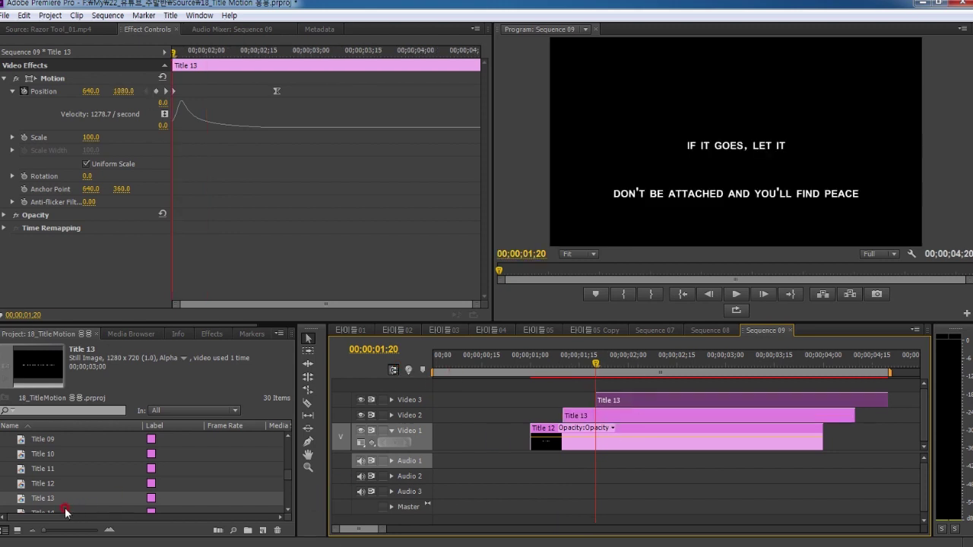
Step: Replace the Video 3 copy with Title 14, then copy it to a new Video 4 at 00;00;02;00
scroll(68, 489, "down", 1)
left_click_drag(51, 501, 608, 405)
scroll(568, 404, "up", 1)
left_click(380, 349)
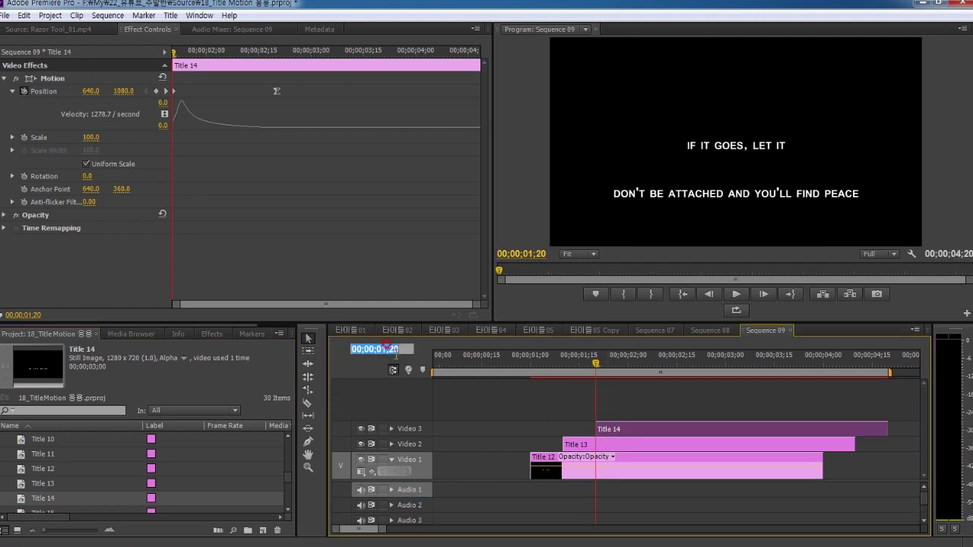
type("200")
key("Return")
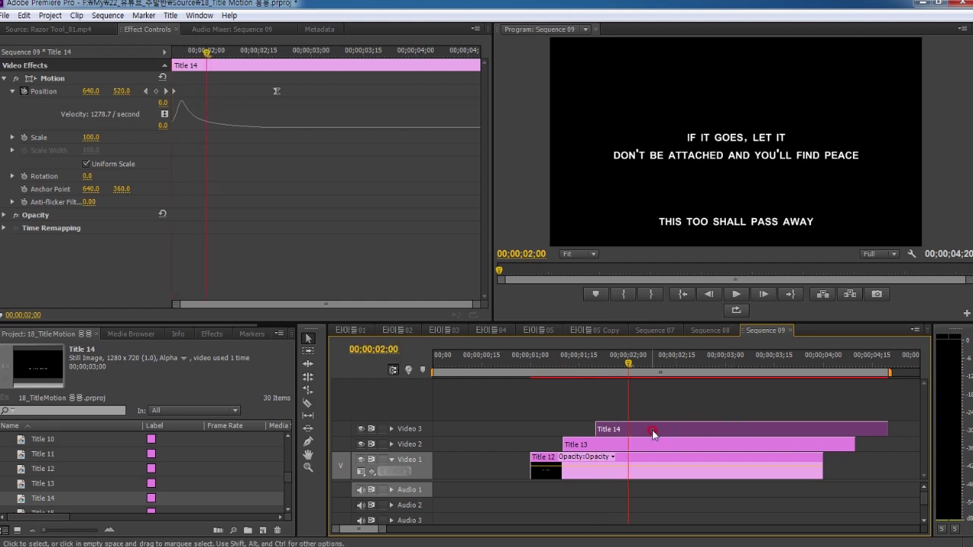
left_click_drag(631, 430, 664, 411)
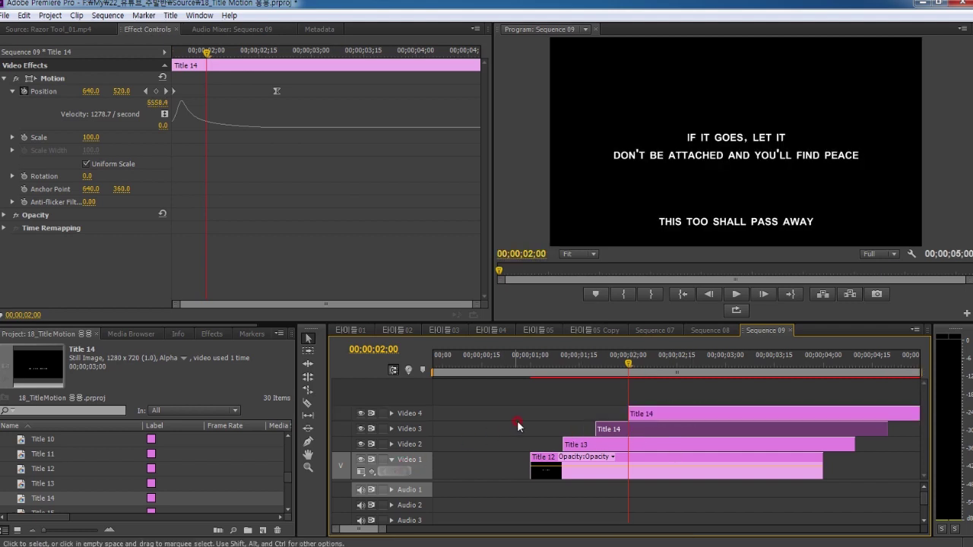
Step: Replace the Title 14 copy on Video 4 with Title 15 at 00;00;02;00
left_click(647, 413)
left_click(65, 495)
scroll(53, 487, "down", 2)
left_click(20, 486)
left_click_drag(20, 485, 648, 412)
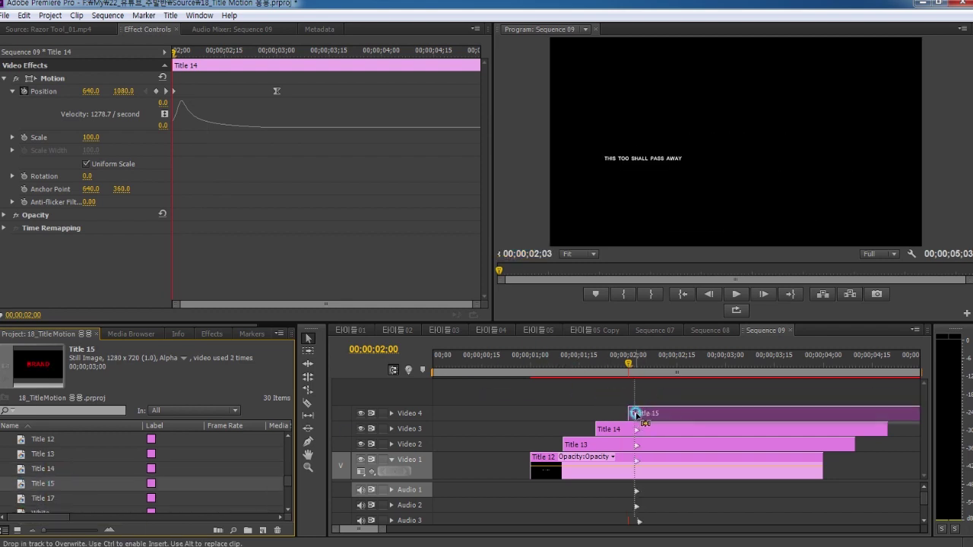
left_click_drag(647, 413, 648, 413)
key("ctrl+z")
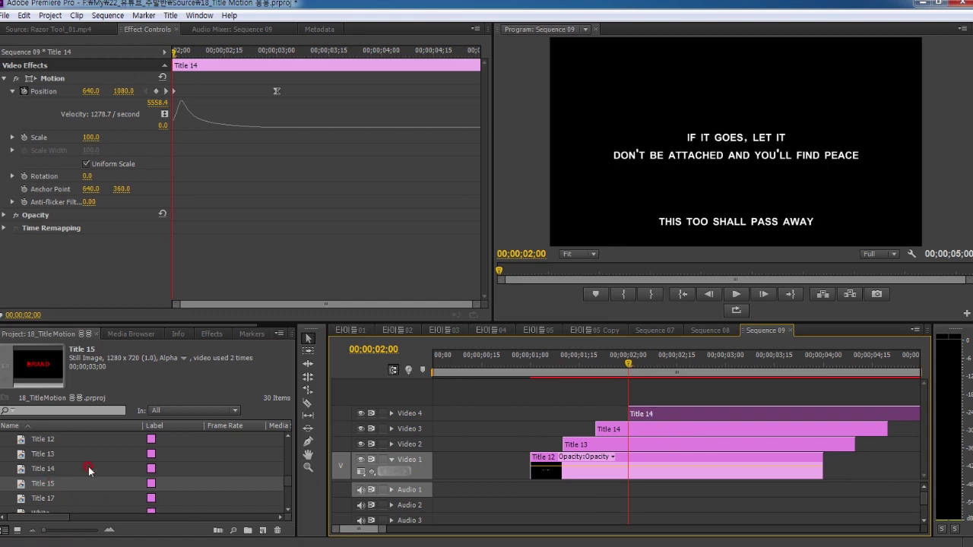
left_click_drag(24, 485, 652, 413)
Step: Zoom out and trim Titles 13–15 to end with Title 12 near 4 seconds
key("minus")
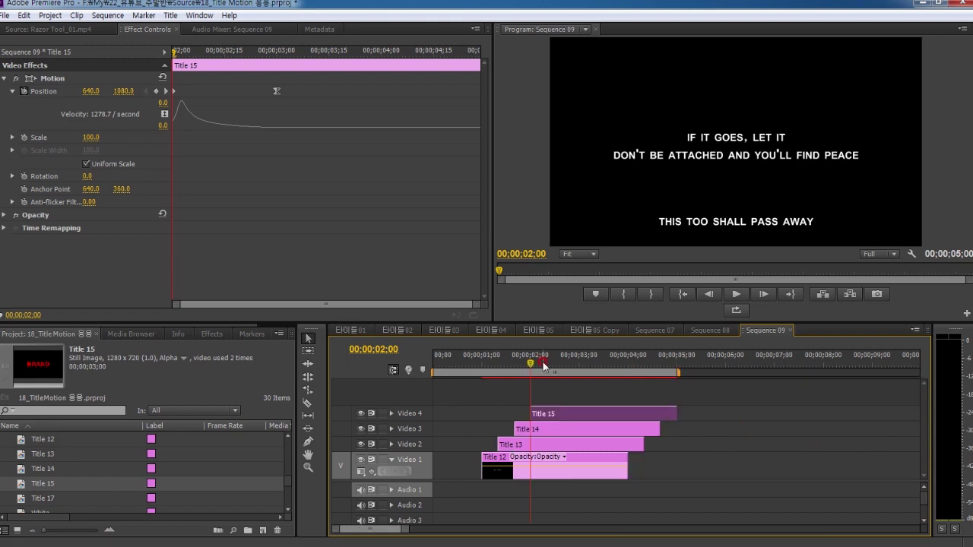
mouse_move(670, 413)
left_mouse_down()
mouse_move(679, 411)
mouse_move(618, 409)
mouse_move(627, 443)
left_mouse_up()
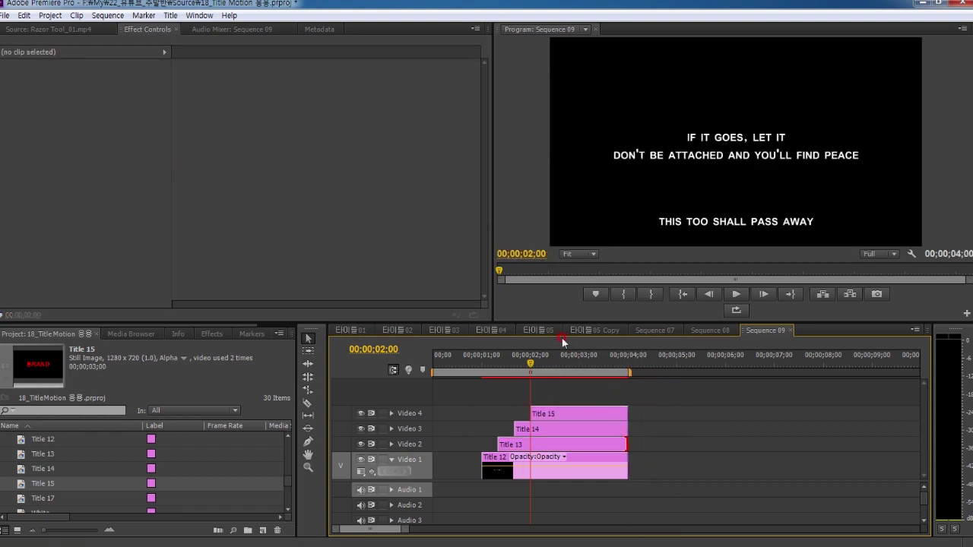
left_click_drag(532, 361, 407, 367)
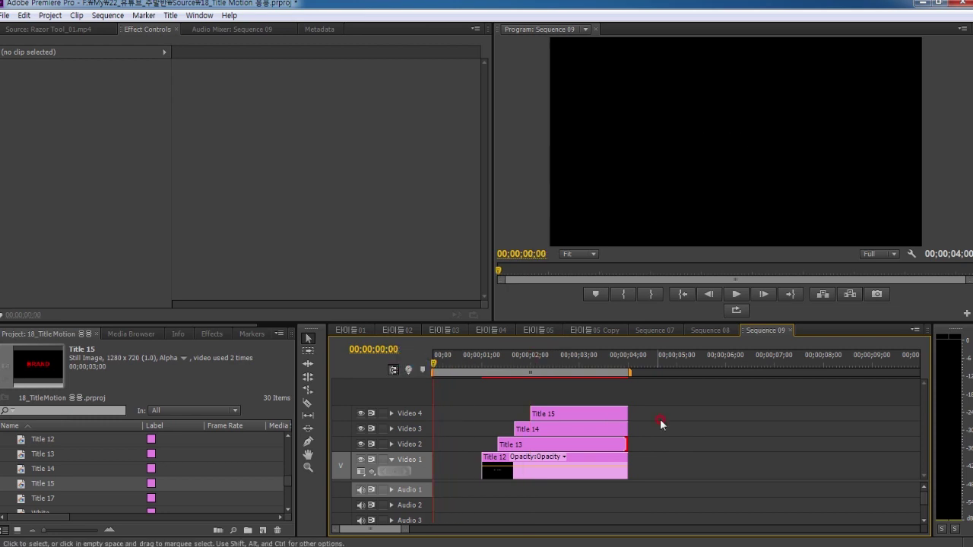
key("space")
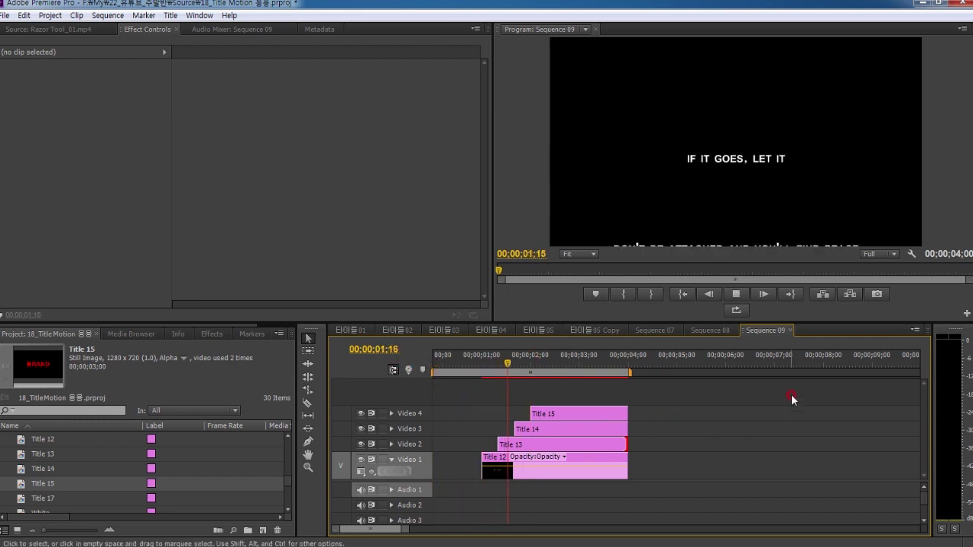
key("space")
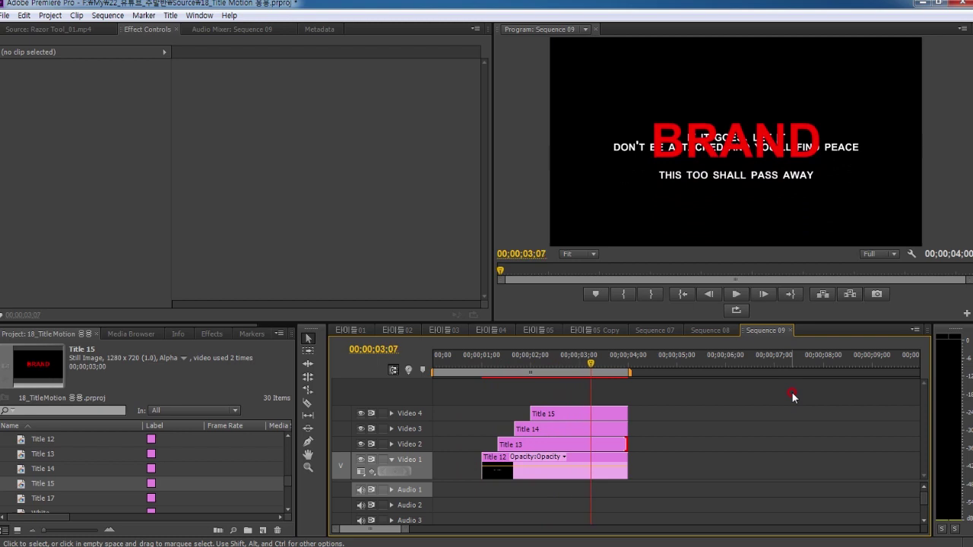
left_click(557, 416)
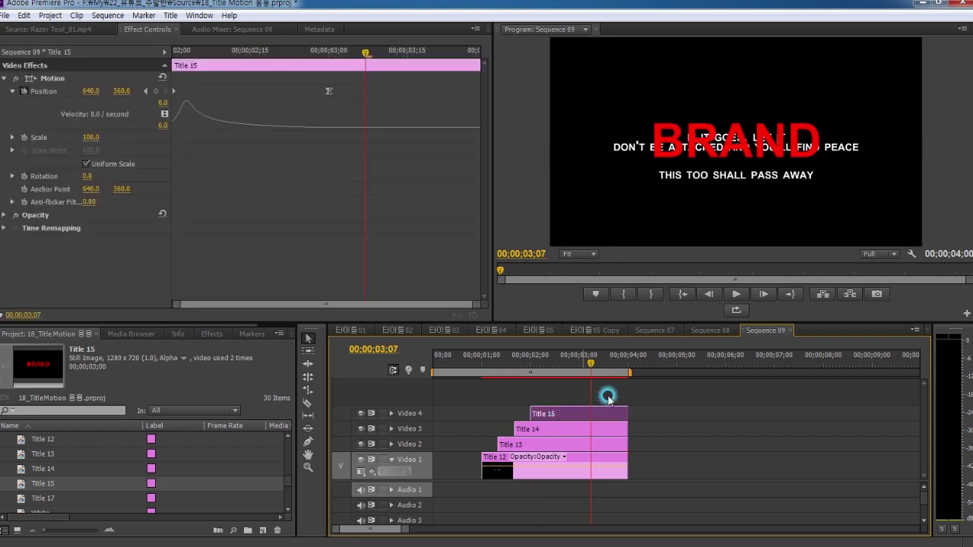
left_click_drag(590, 368, 490, 378)
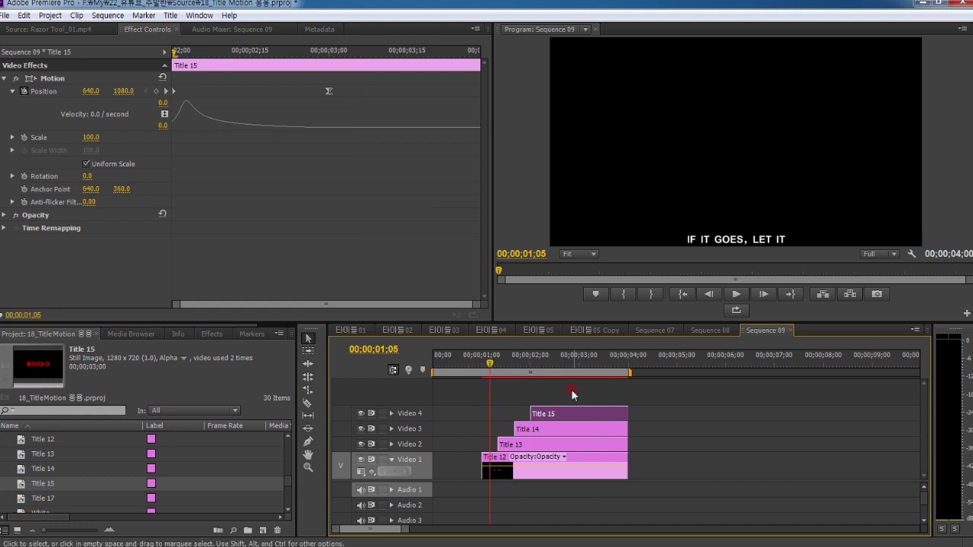
left_click(546, 457)
left_click(34, 441)
scroll(34, 442, "up", 1)
left_click(35, 440)
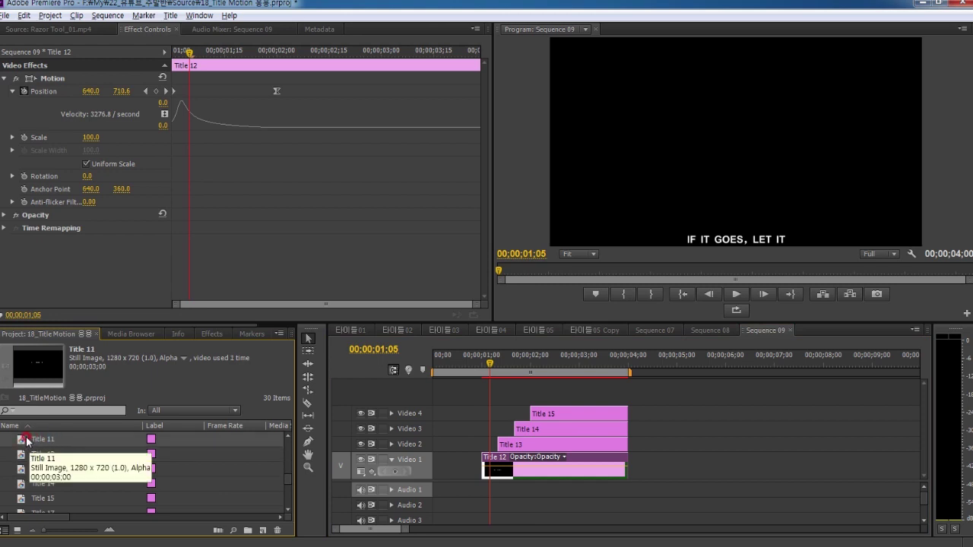
Step: Replace the clips on Video 1–4 with Titles 11, 12, 13 and 14
left_click_drag(26, 441, 474, 445)
left_click(78, 441)
left_click_drag(49, 455, 502, 445)
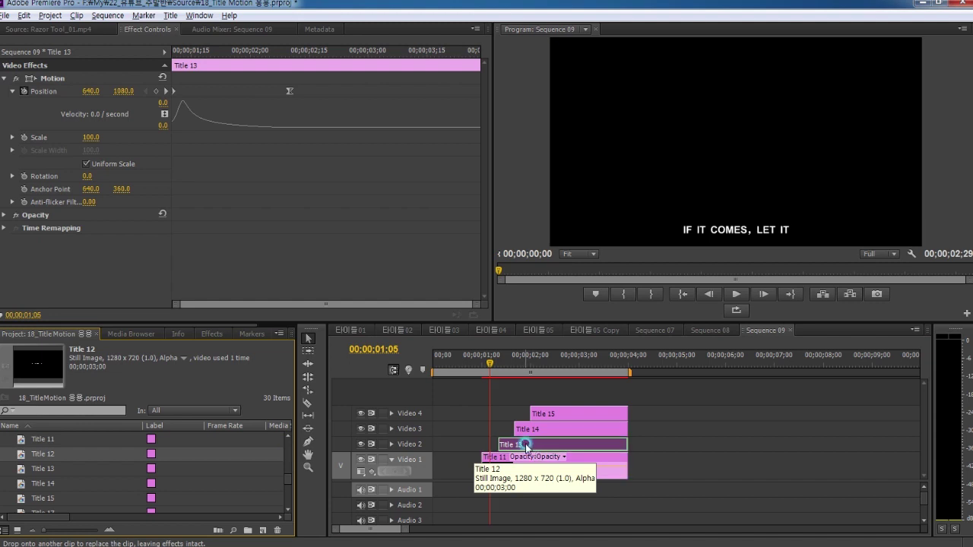
left_click_drag(40, 463, 540, 429)
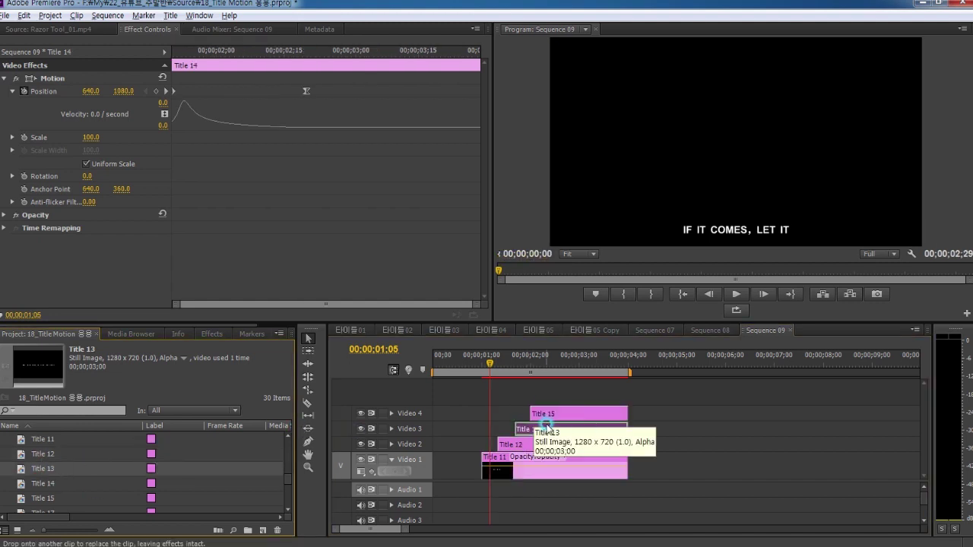
left_click_drag(43, 483, 569, 416)
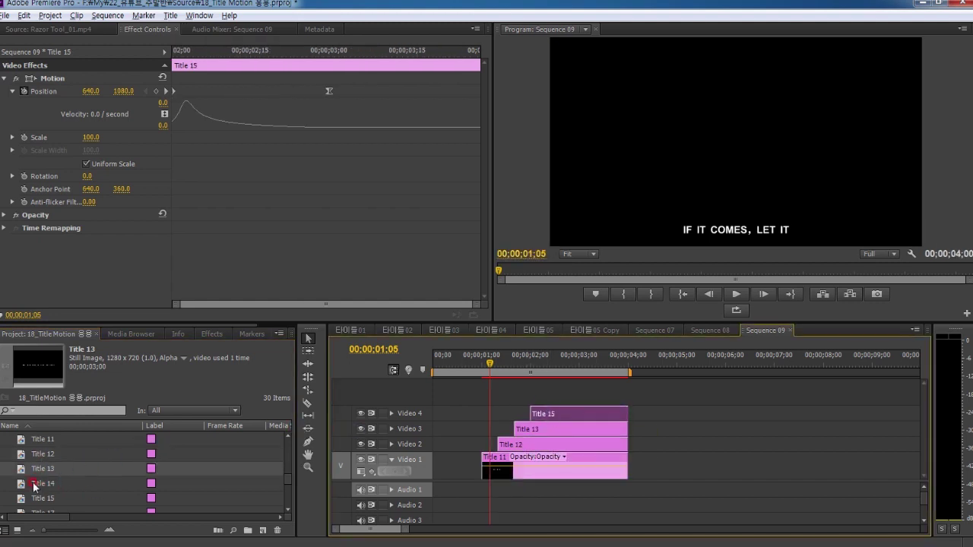
Step: Preview the four-line quote from the start, then return the playhead to zero
left_click(489, 377)
key("Home")
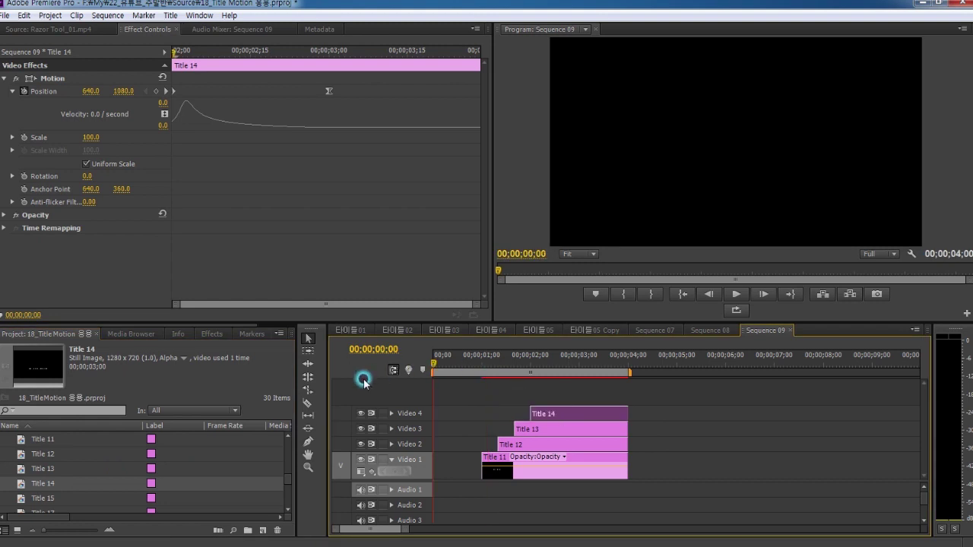
key("space")
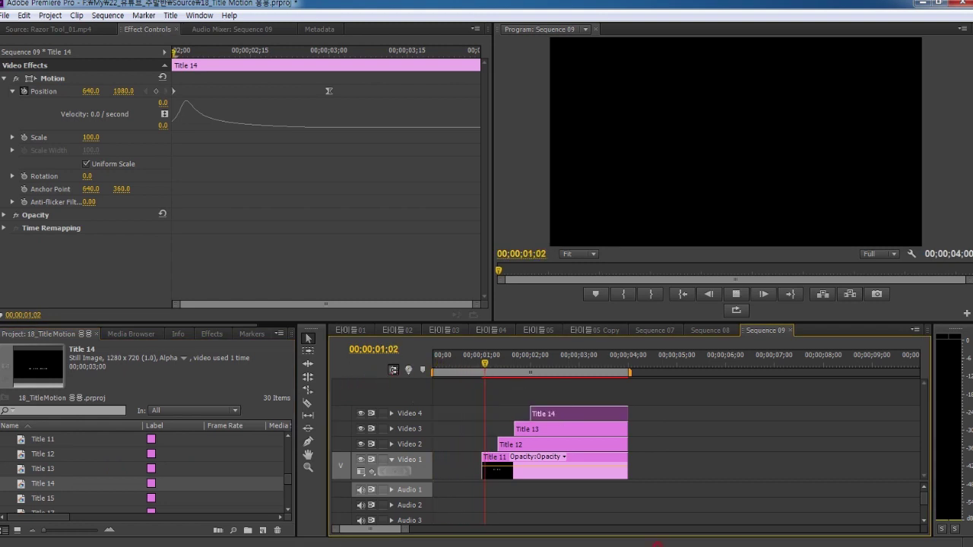
key("space")
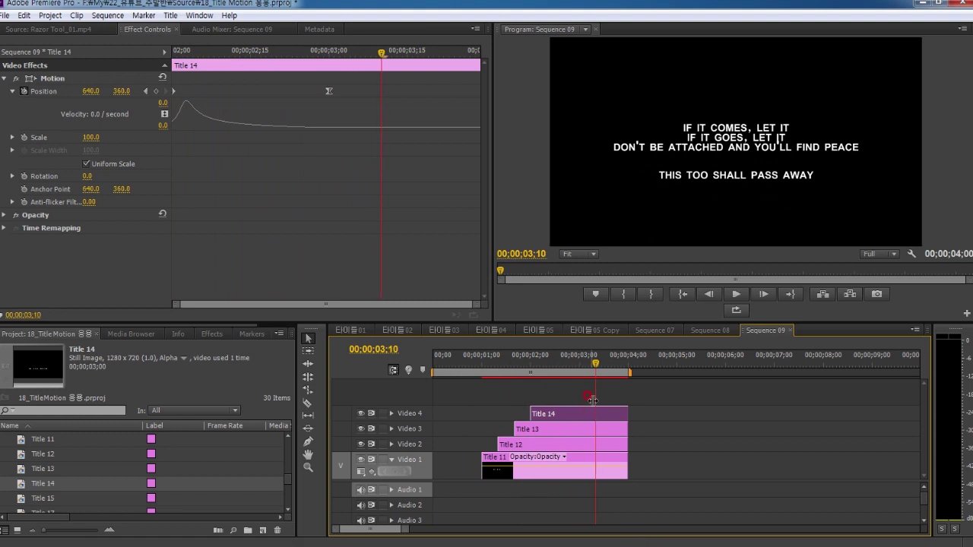
left_click_drag(595, 364, 429, 373)
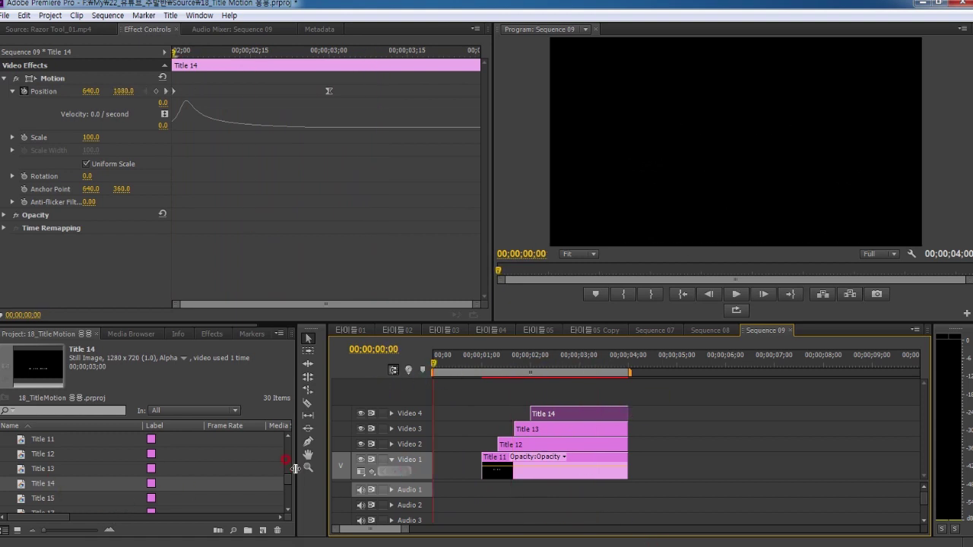
Step: Place the Mint matte on a new Video 5 track from 0 to about 4 seconds
left_click_drag(289, 483, 285, 447)
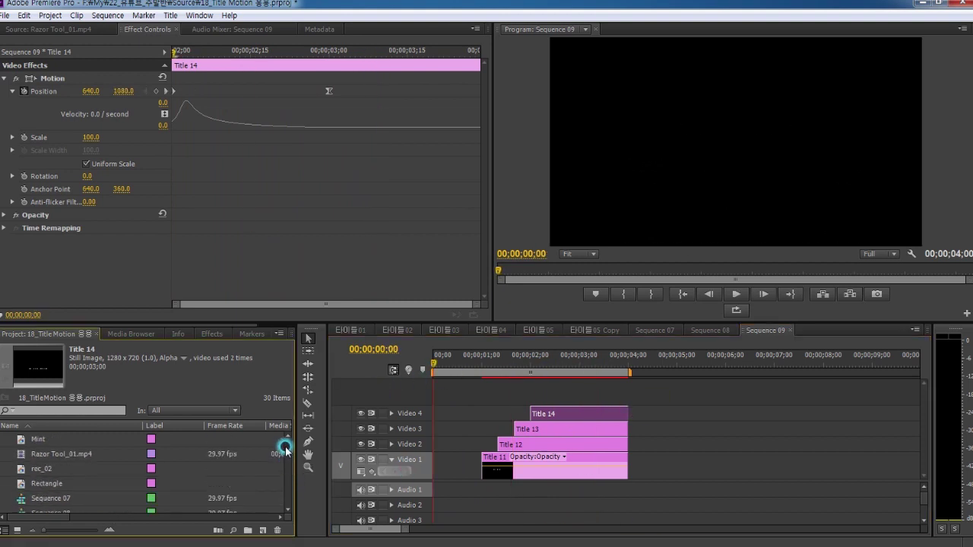
left_click(50, 441)
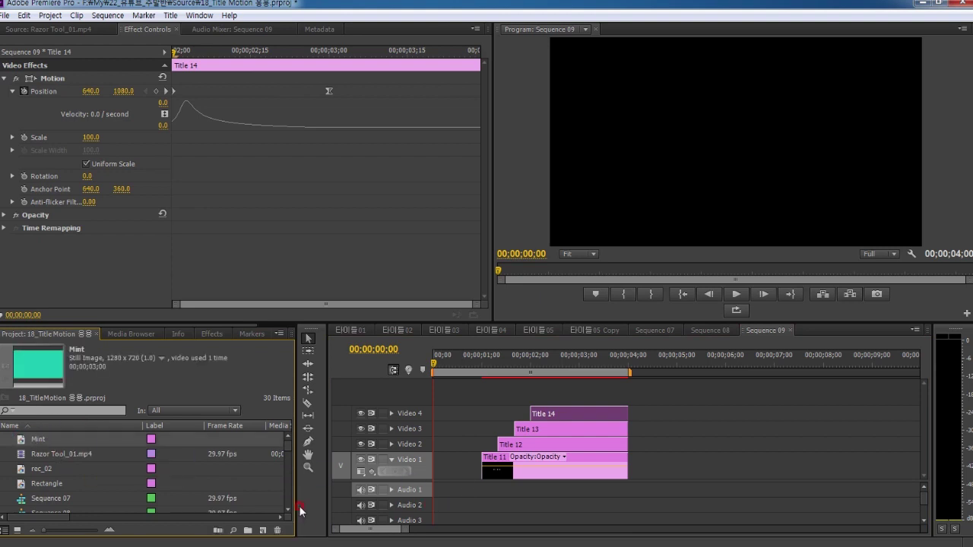
left_click_drag(25, 445, 427, 400)
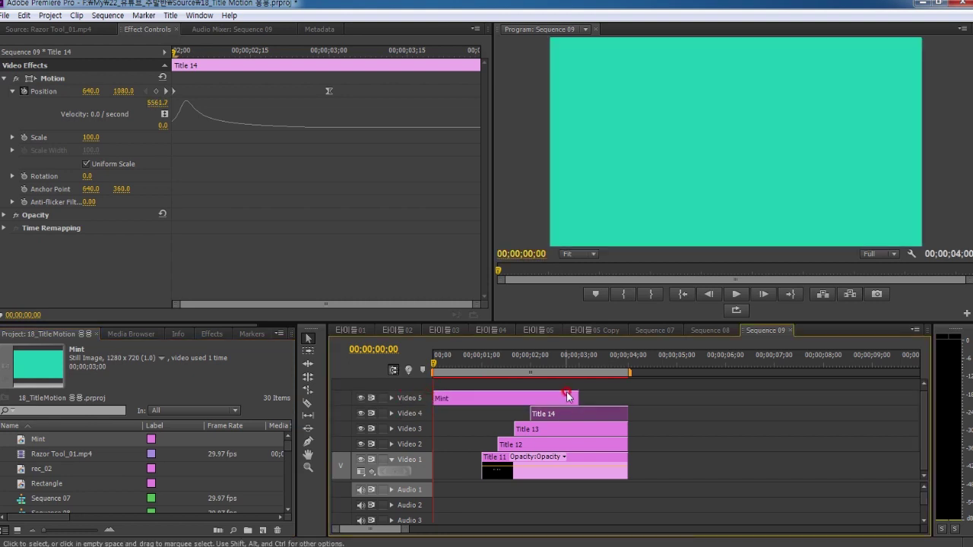
left_click_drag(577, 397, 621, 398)
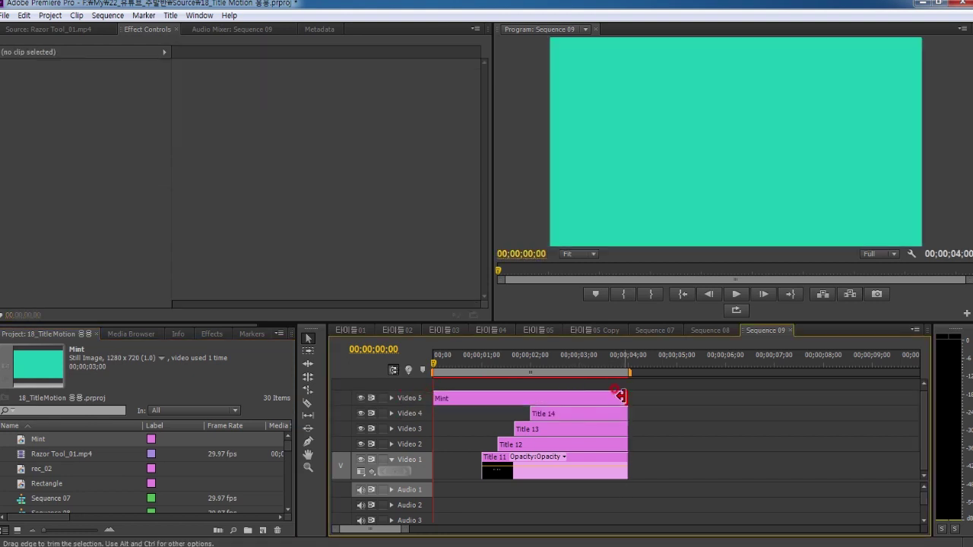
key("=")
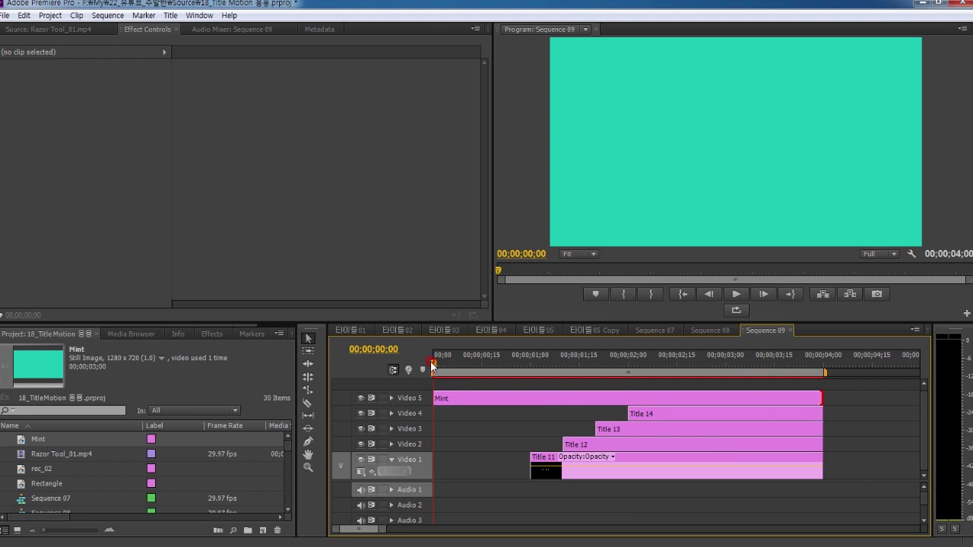
left_click_drag(437, 368, 533, 371)
Step: Enable Position keyframing on the Mint clip and set Y to -360 at the start
left_click(453, 400)
left_click(58, 80)
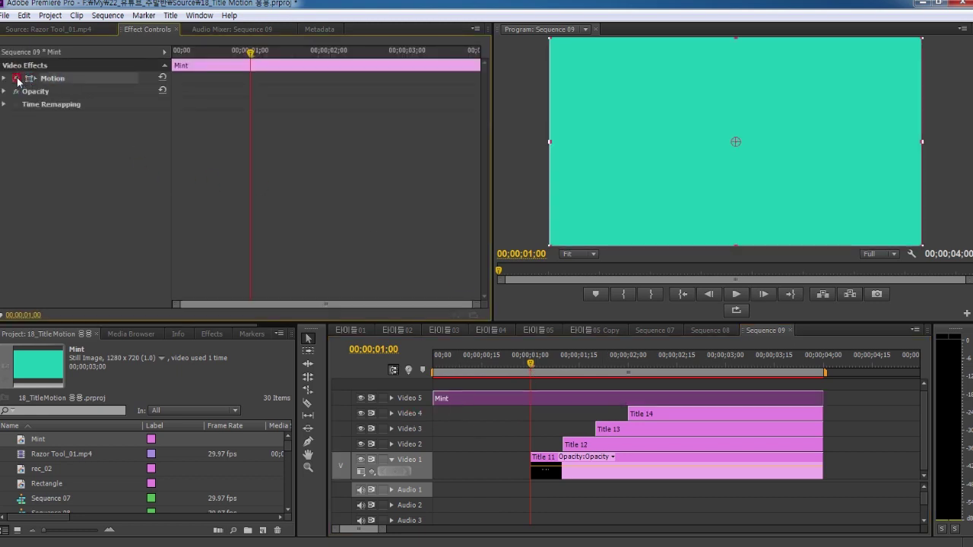
left_click(4, 79)
left_click(23, 91)
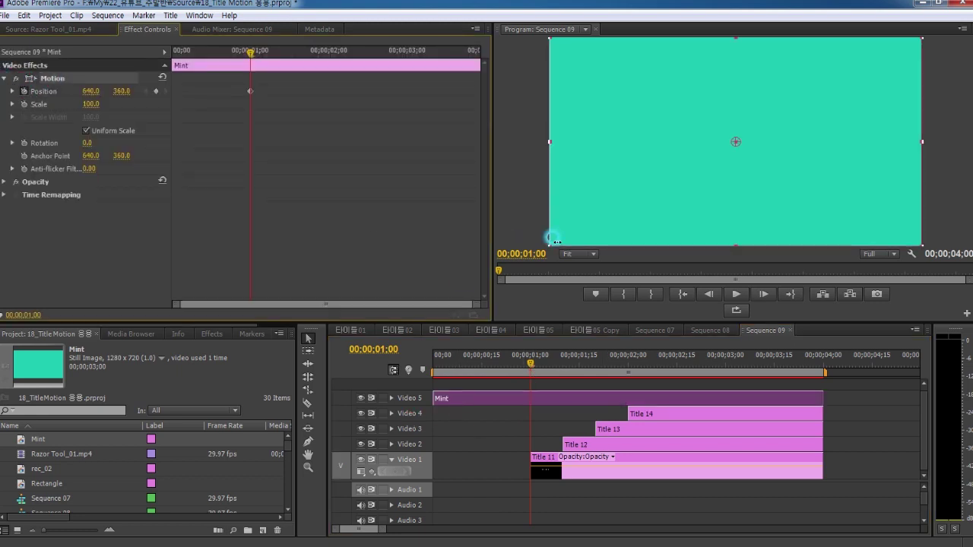
left_click_drag(251, 57, 111, 62)
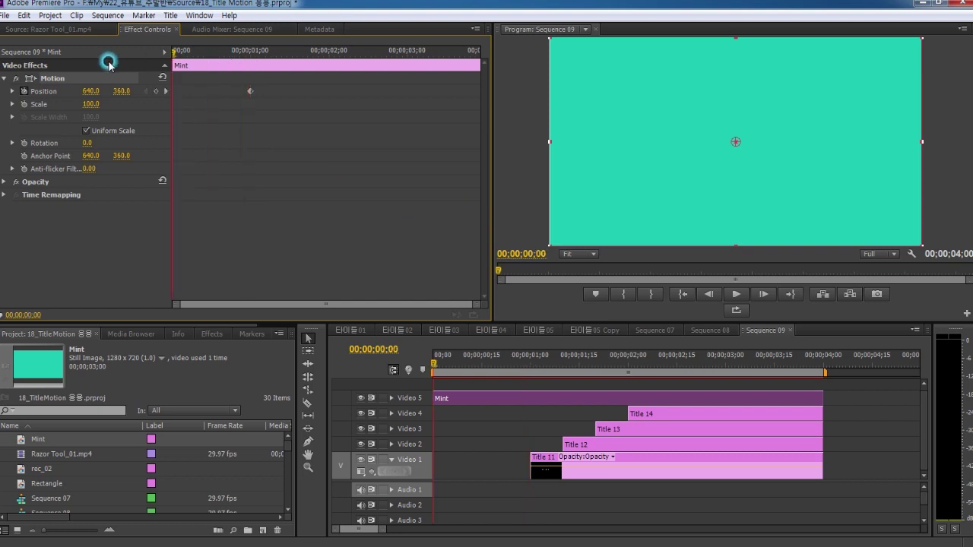
left_click(123, 91)
type("-360")
key("Return")
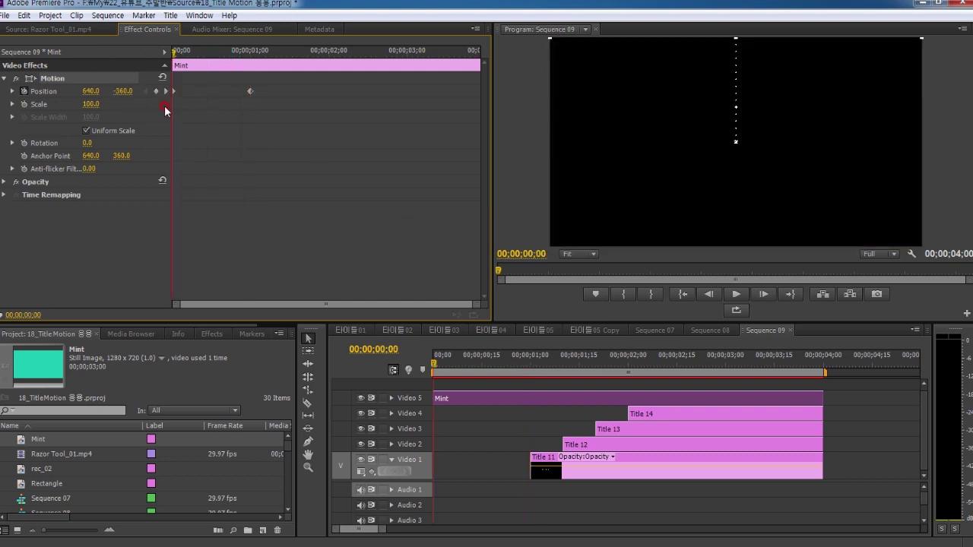
Step: Add a Y 1080 Position keyframe at 2 seconds and preview the sweep
mouse_move(183, 57)
left_mouse_down()
mouse_move(253, 57)
mouse_move(332, 76)
left_mouse_up()
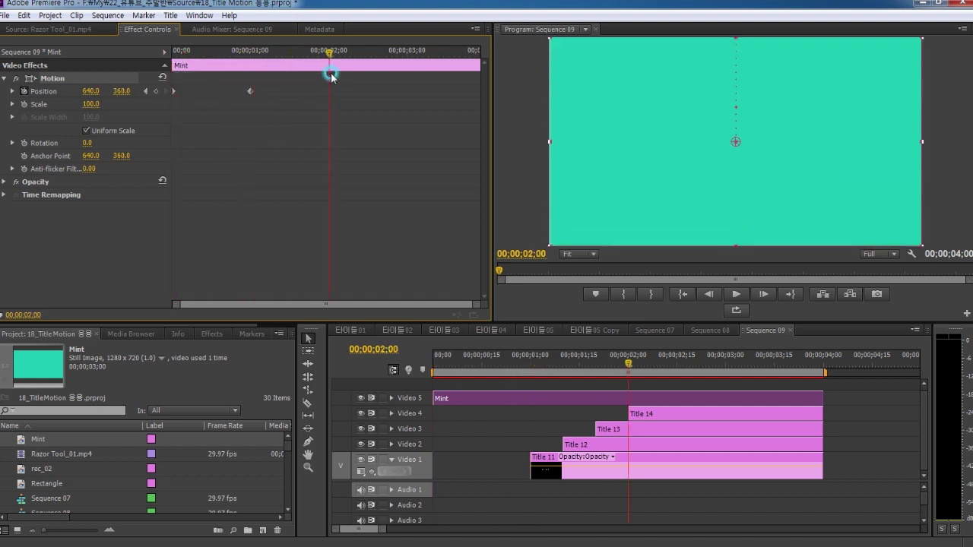
left_click(124, 91)
type("1080")
left_click(235, 166)
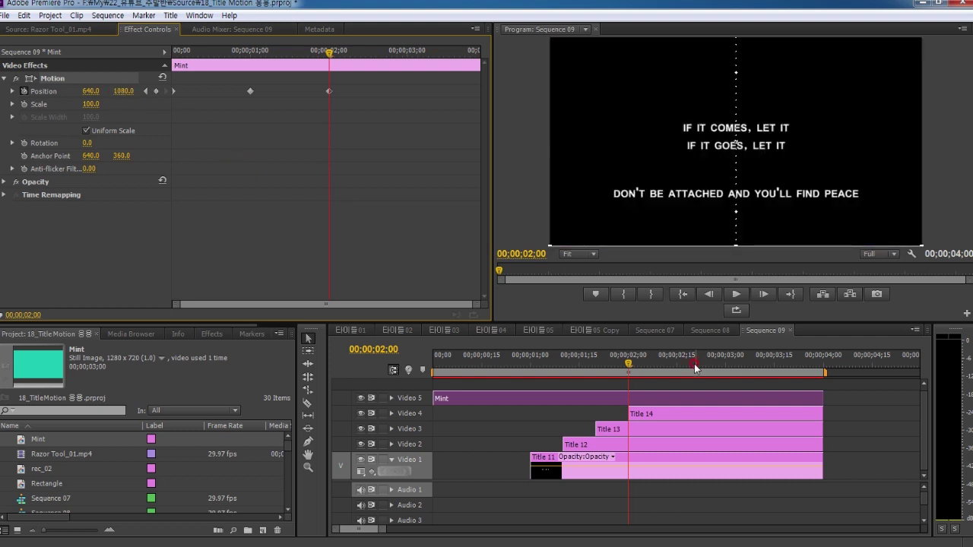
key("Home")
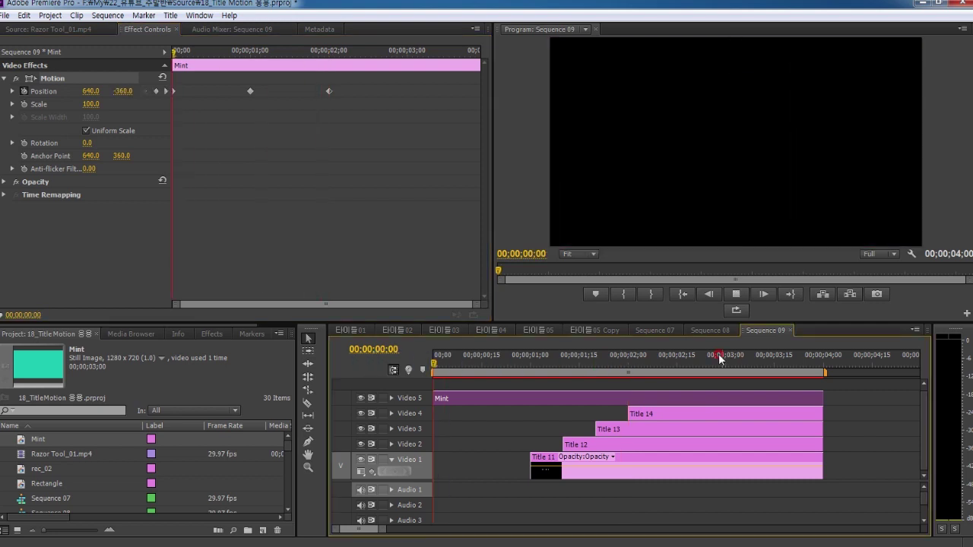
key("space")
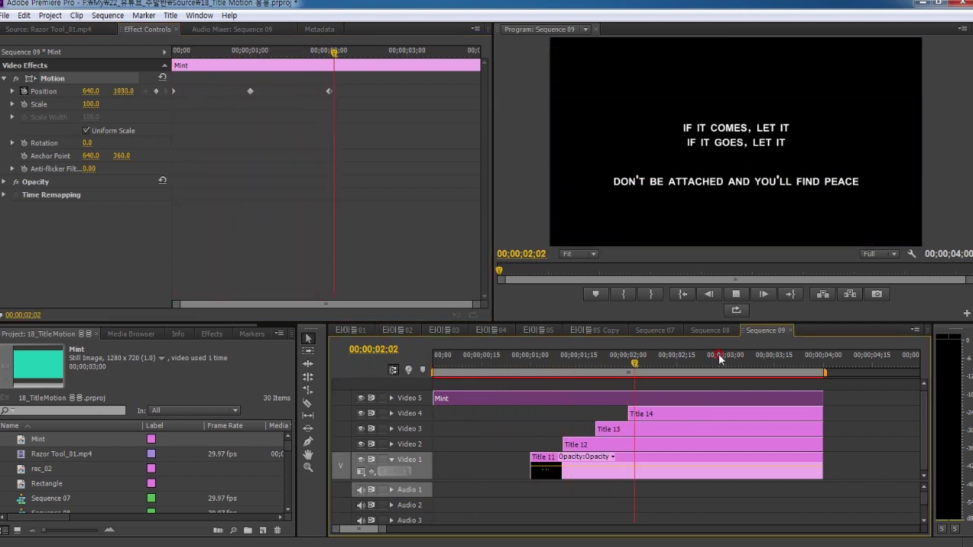
key("space")
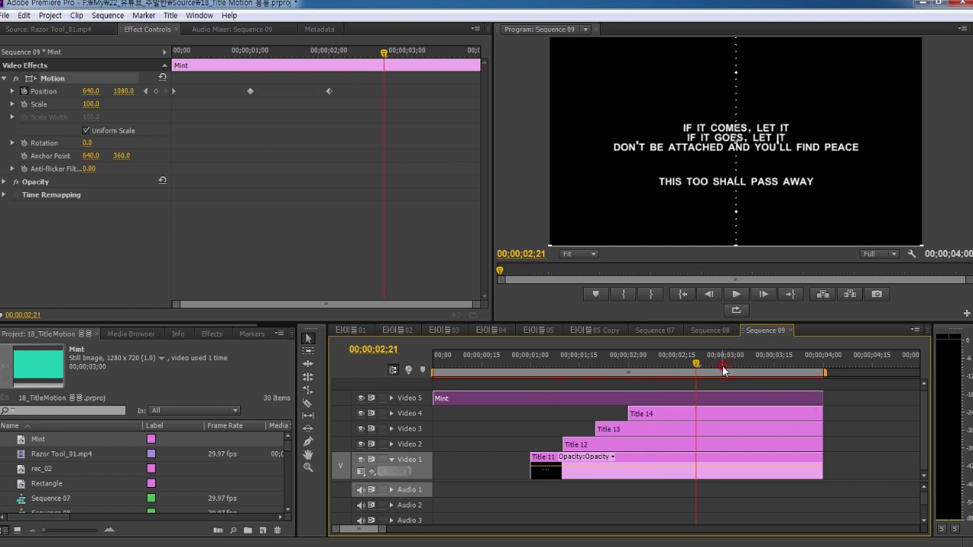
Step: Apply Ease In to the middle Position keyframe and reshape its speed curve
left_click(659, 422)
left_click(334, 224)
left_click(251, 91)
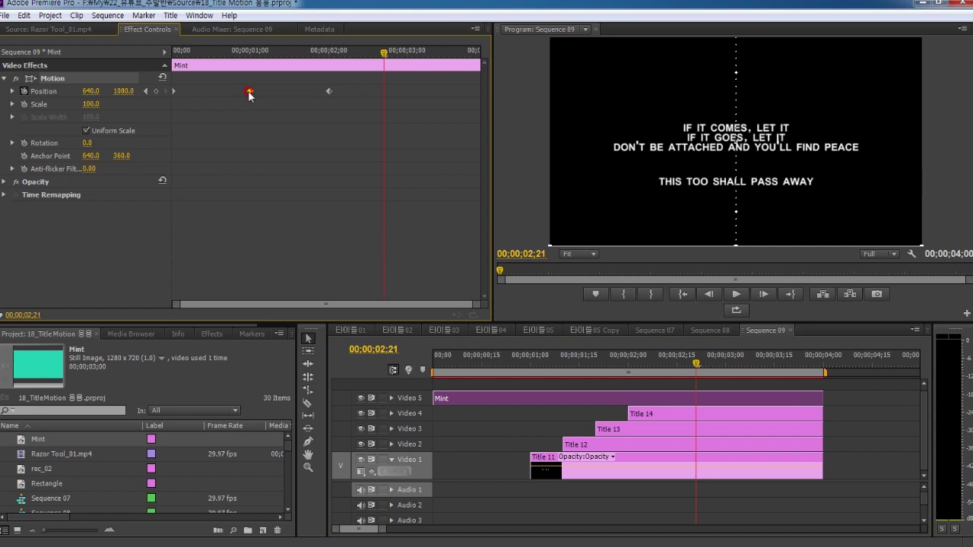
right_click(249, 92)
left_click(307, 195)
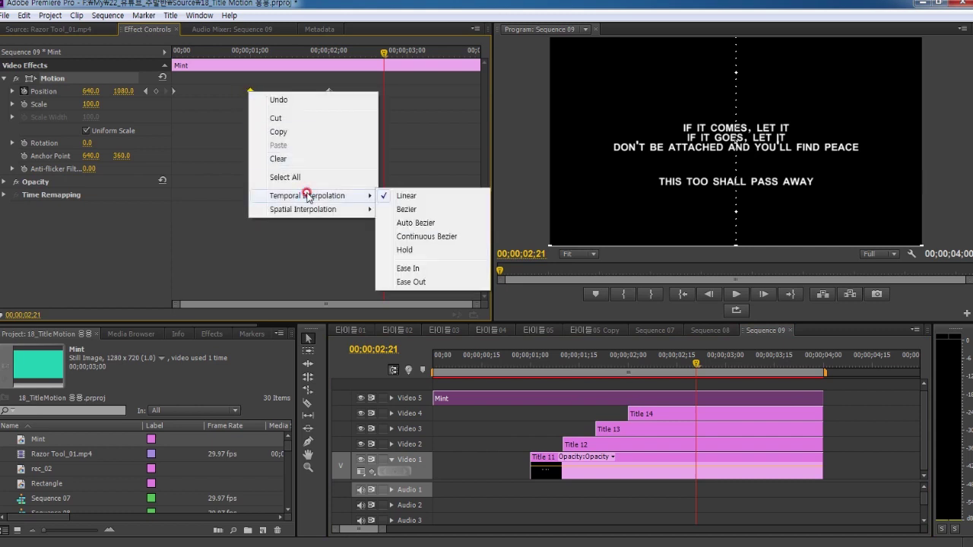
left_click(417, 269)
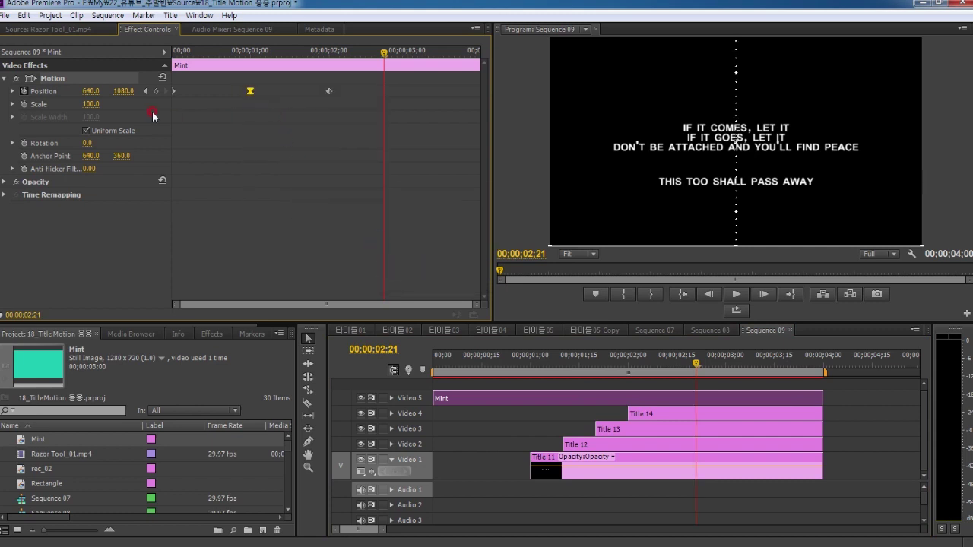
left_click(12, 91)
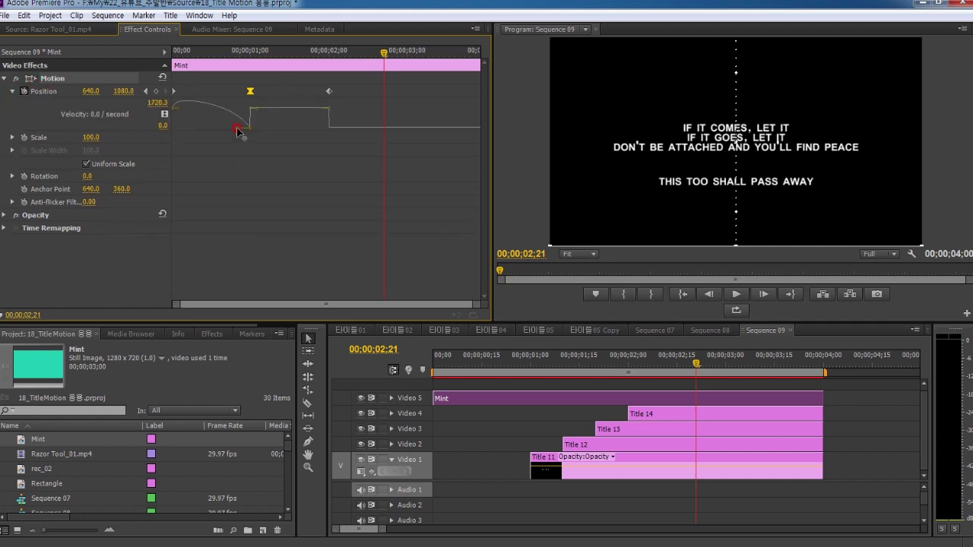
left_click_drag(238, 131, 183, 128)
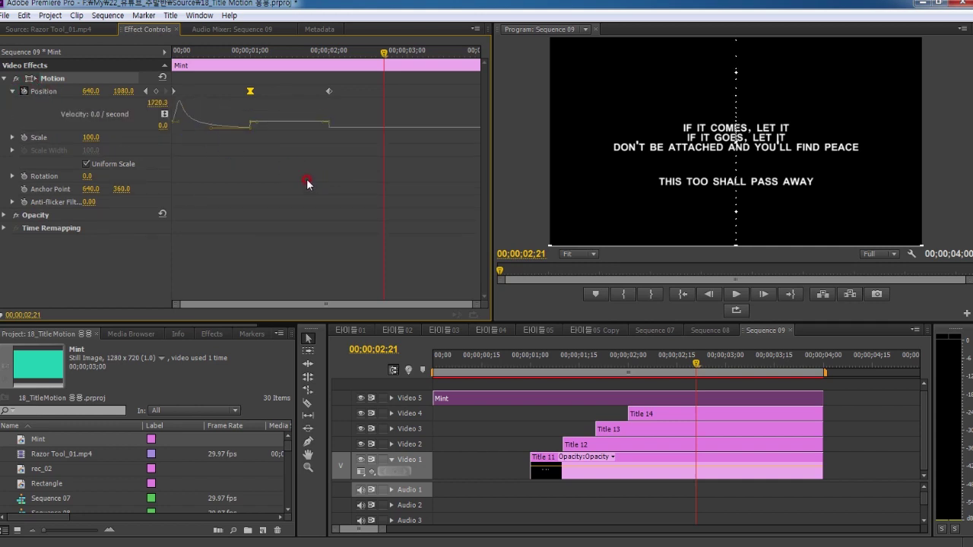
Step: Apply Ease In to the last Position keyframe and sharpen the velocity peak near it
right_click(327, 92)
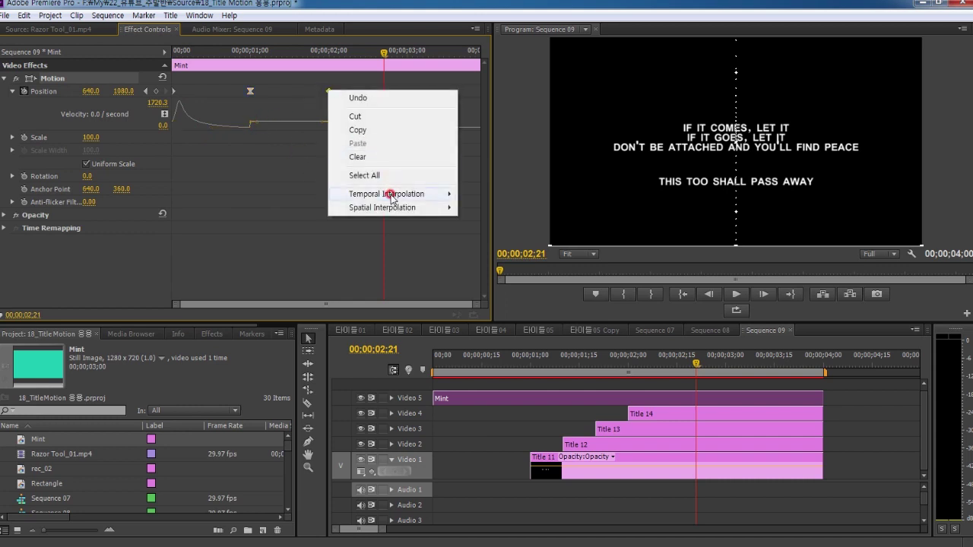
mouse_move(391, 199)
left_click(495, 267)
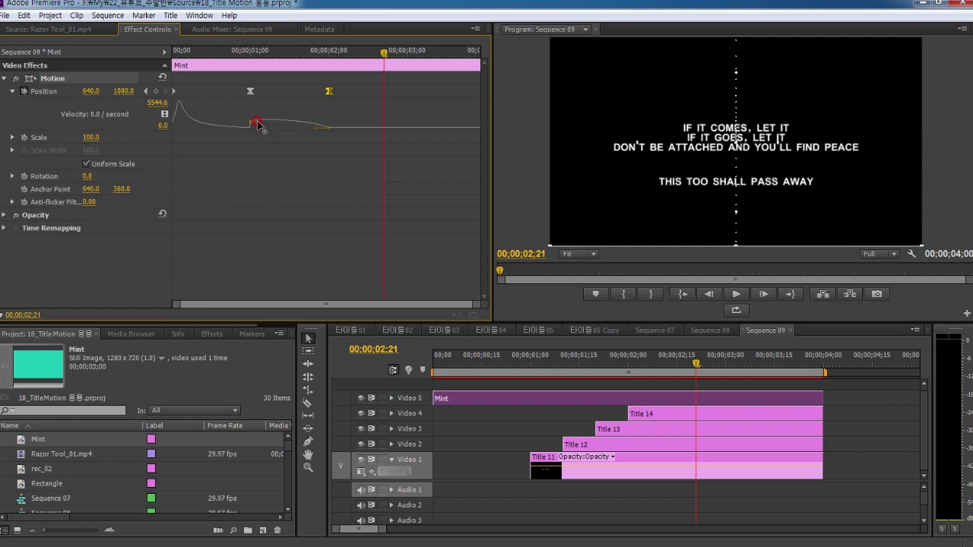
left_click_drag(258, 124, 318, 151)
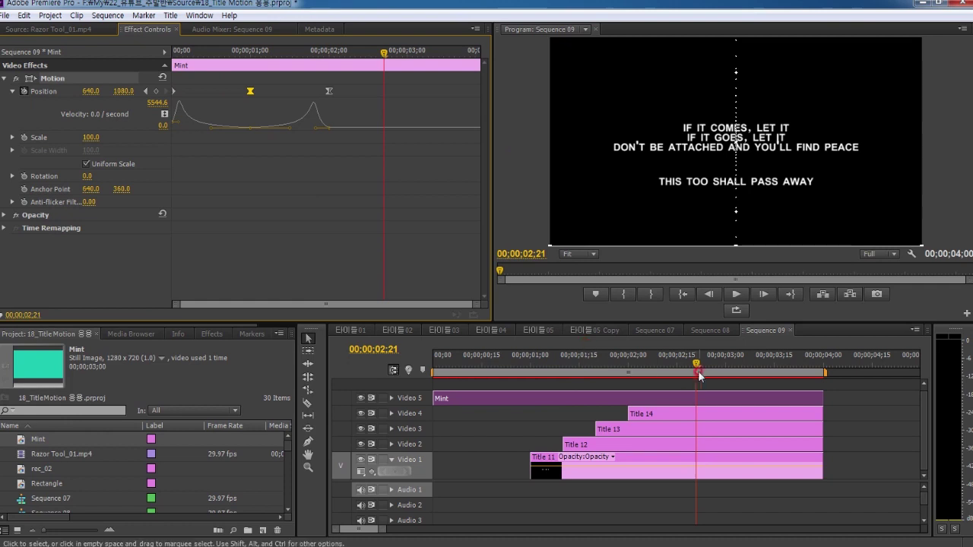
left_click_drag(693, 367, 386, 369)
key("space")
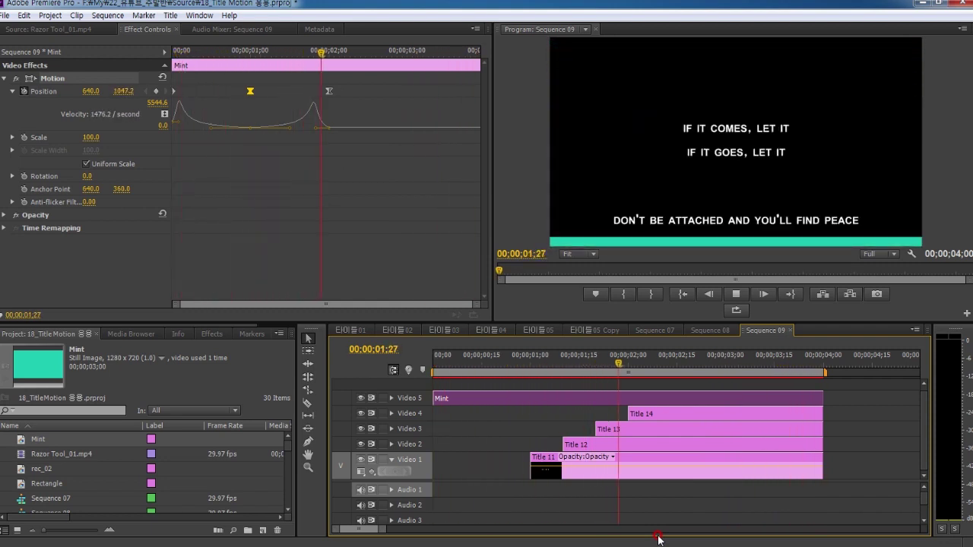
key("space")
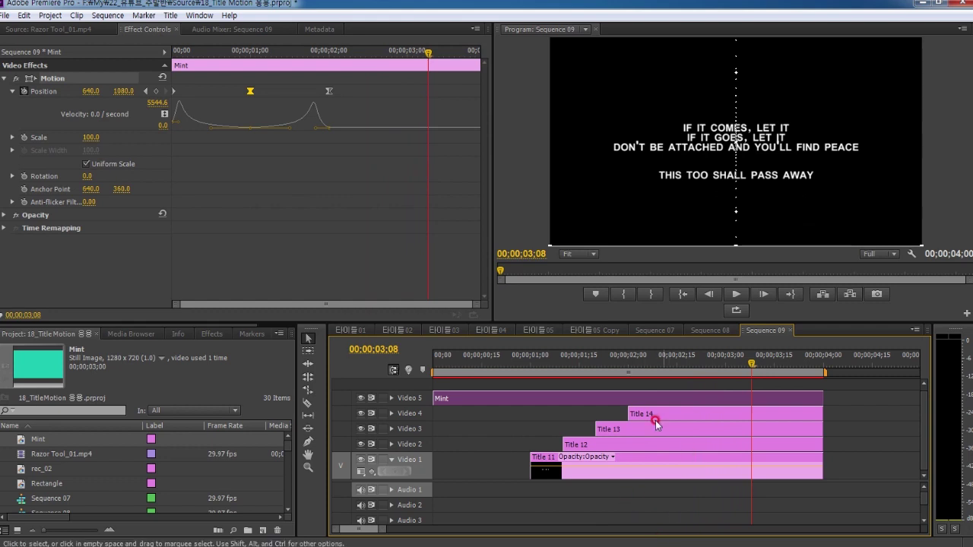
left_click(495, 330)
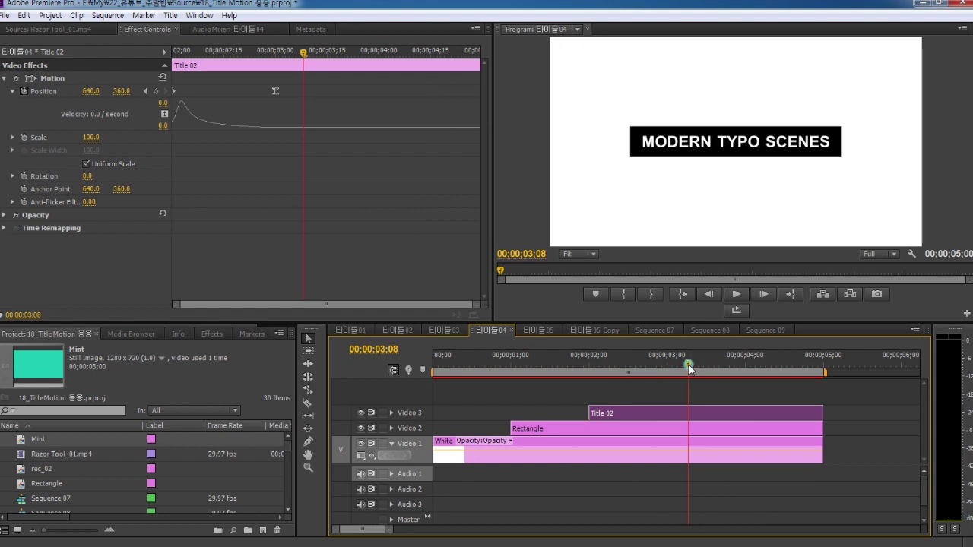
left_click_drag(685, 372, 435, 372)
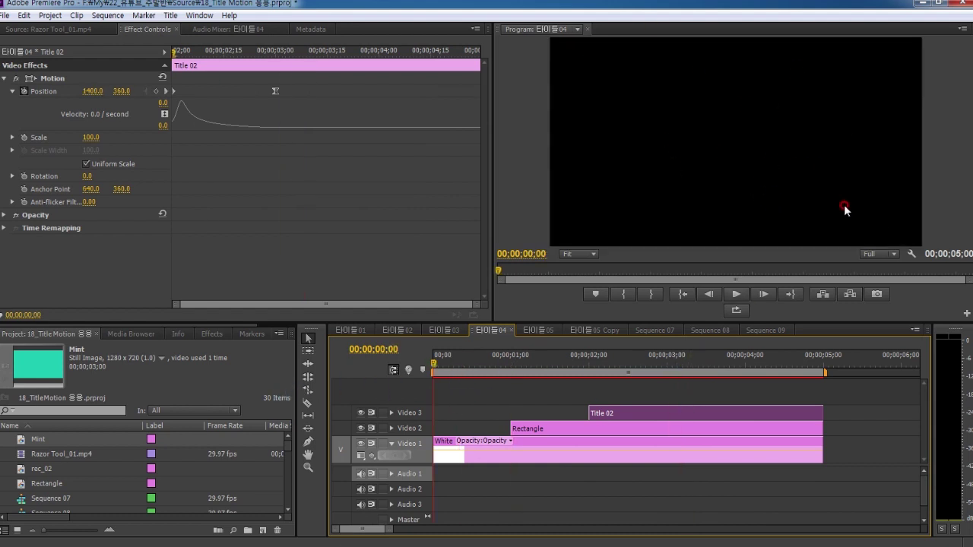
left_click_drag(527, 320, 527, 335)
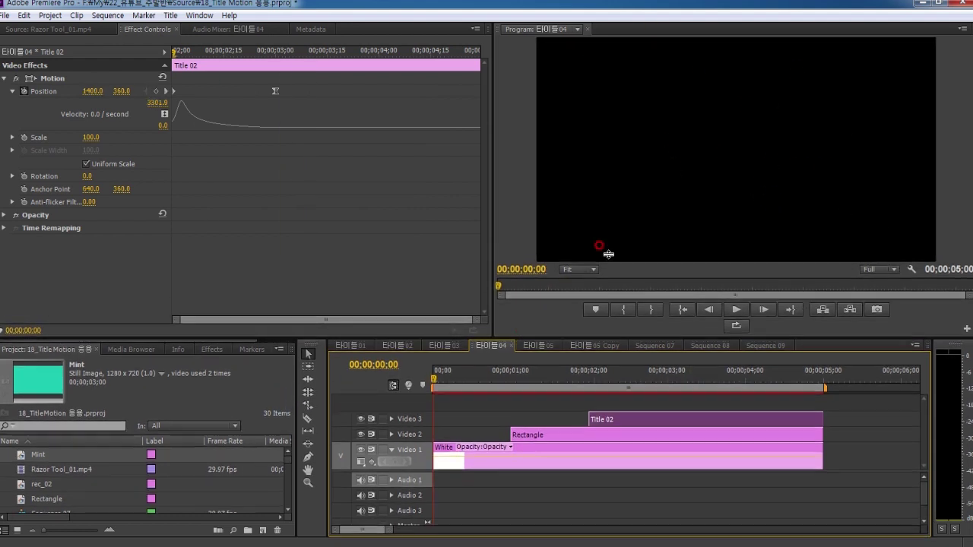
key("space")
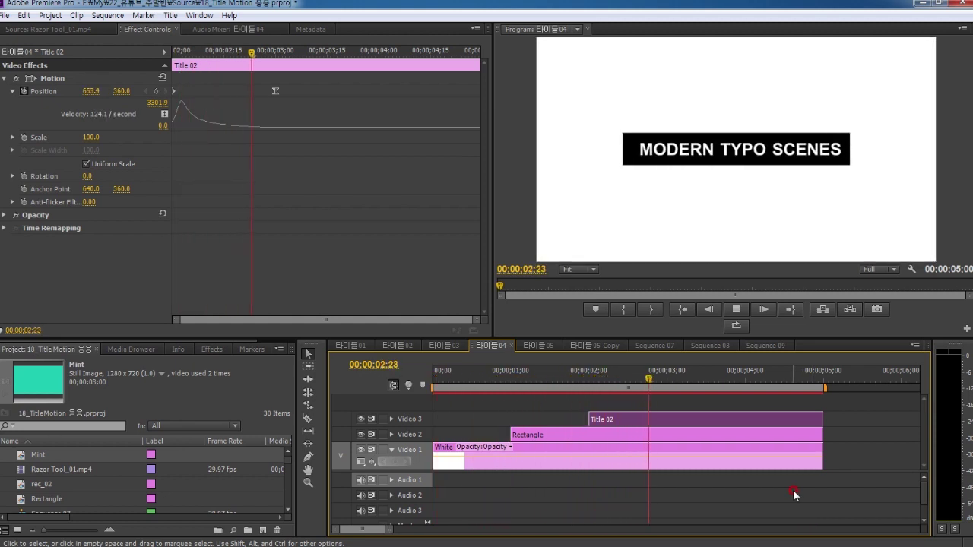
key("space")
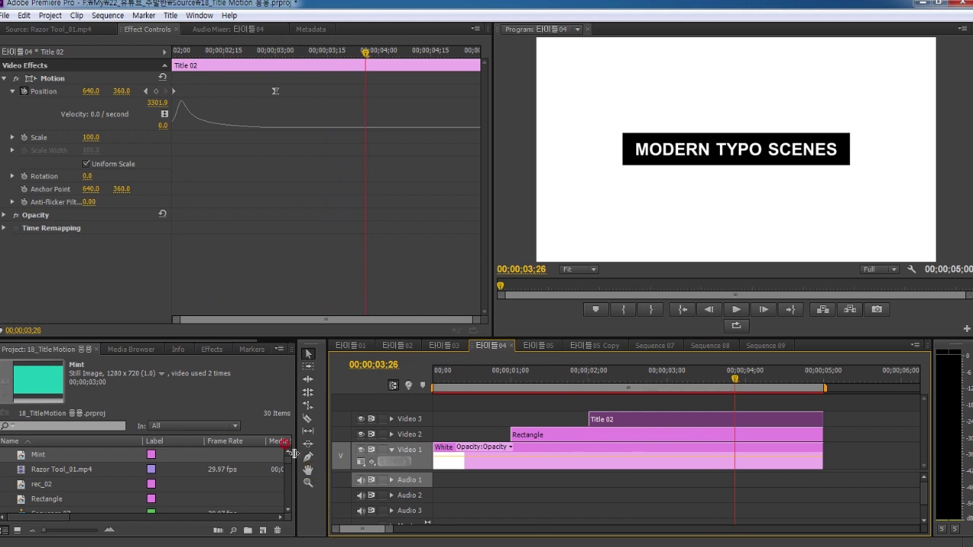
left_click_drag(327, 341, 327, 307)
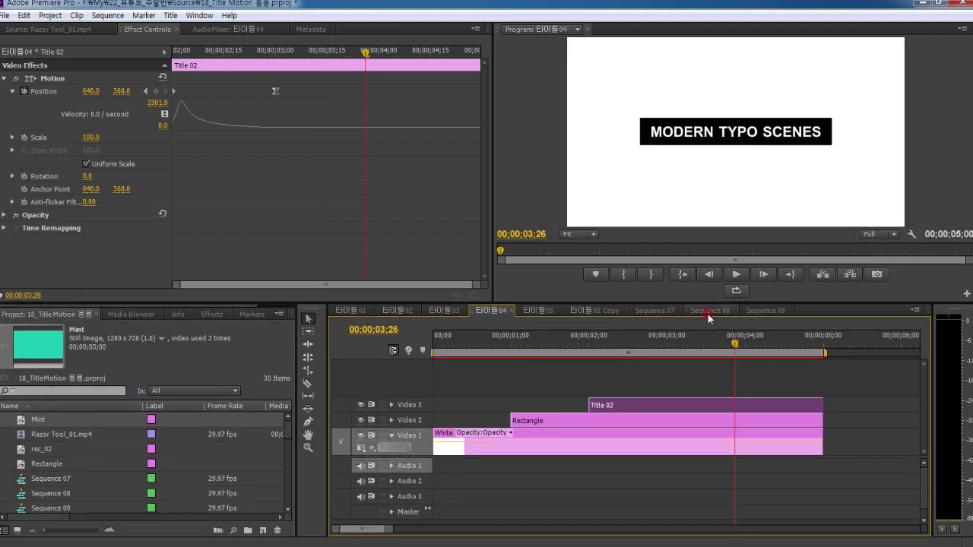
left_click(709, 311)
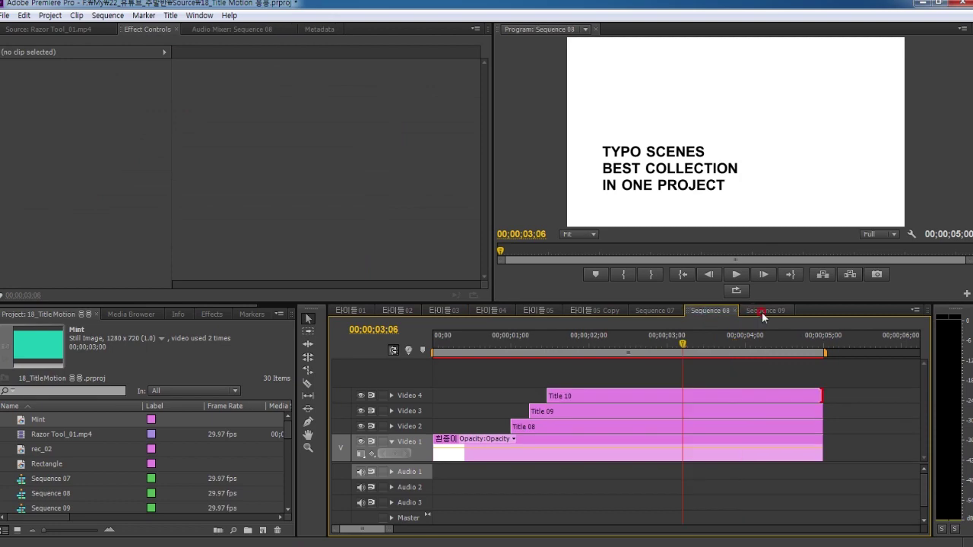
left_click(764, 311)
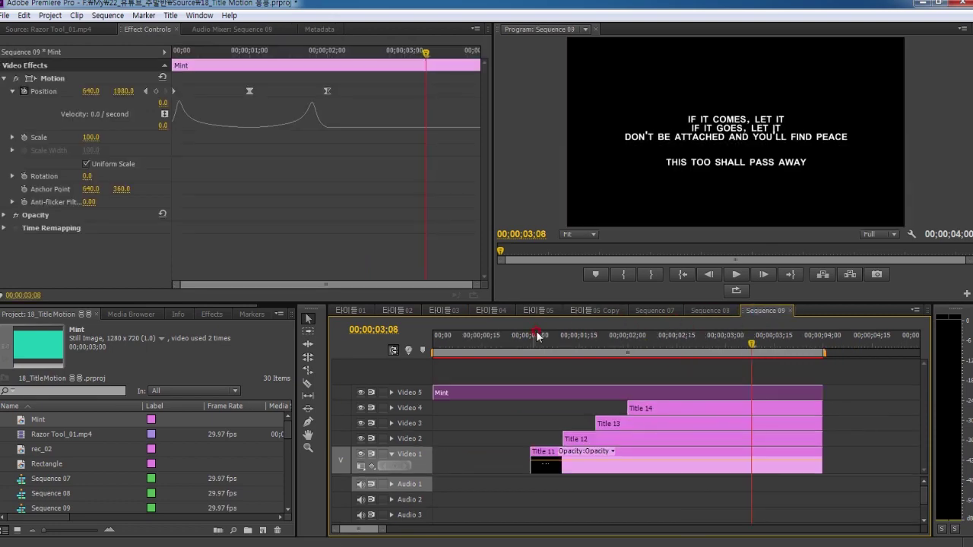
Step: Create a new sequence, Sequence 10
left_click(261, 530)
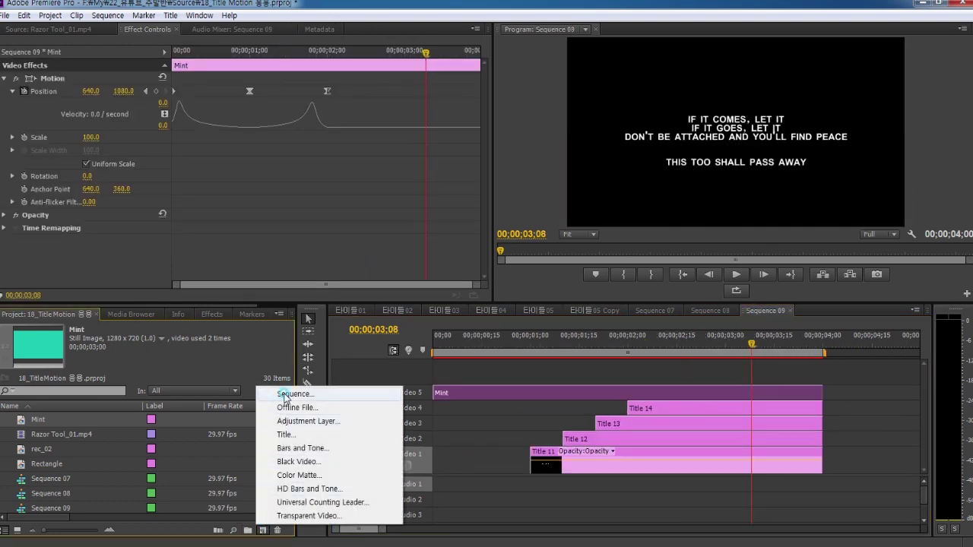
left_click(314, 387)
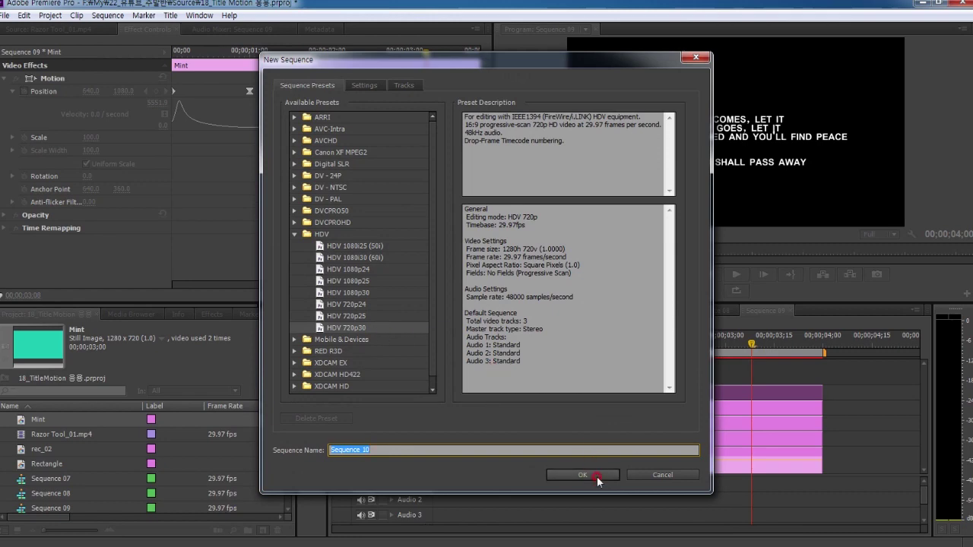
left_click(598, 477)
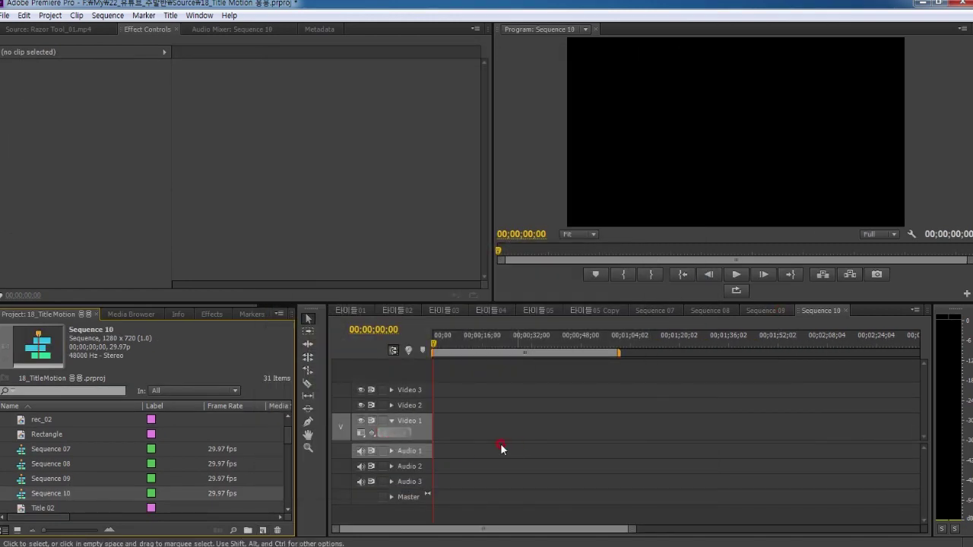
Step: Place the 흰종이 white still at the start of Video 1 with the playhead at 00;00;01;00
left_click_drag(288, 439, 290, 508)
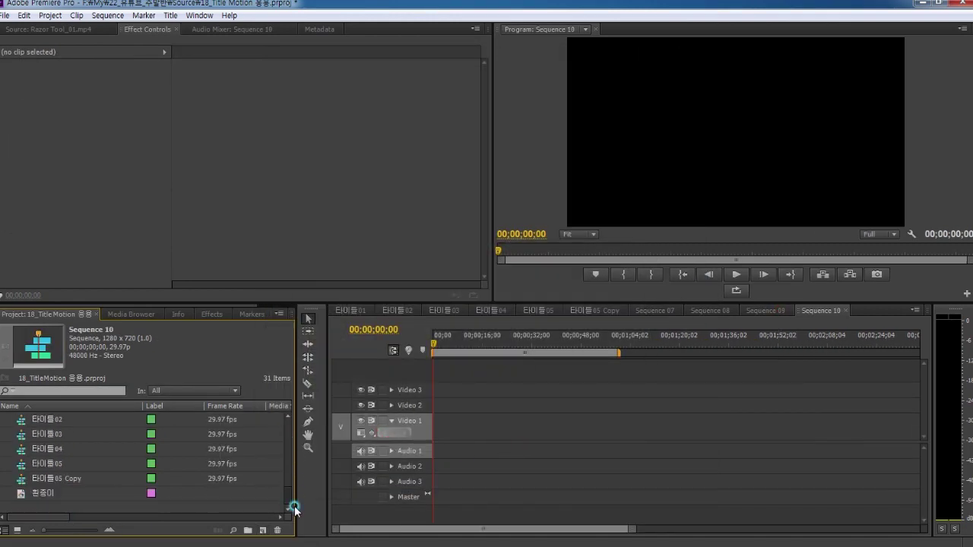
left_click(40, 493)
left_click_drag(136, 487, 434, 426)
key("backslash")
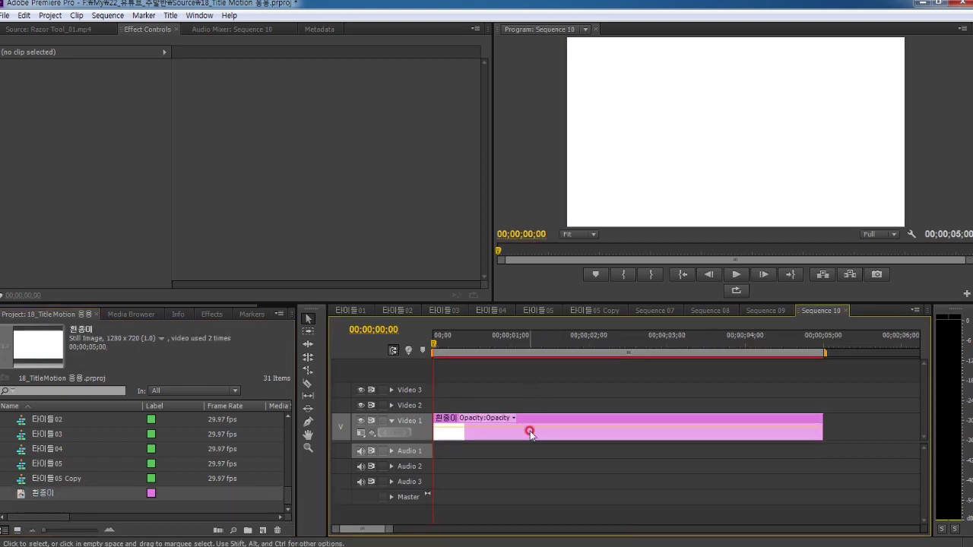
left_click(399, 335)
type("100")
key("Return")
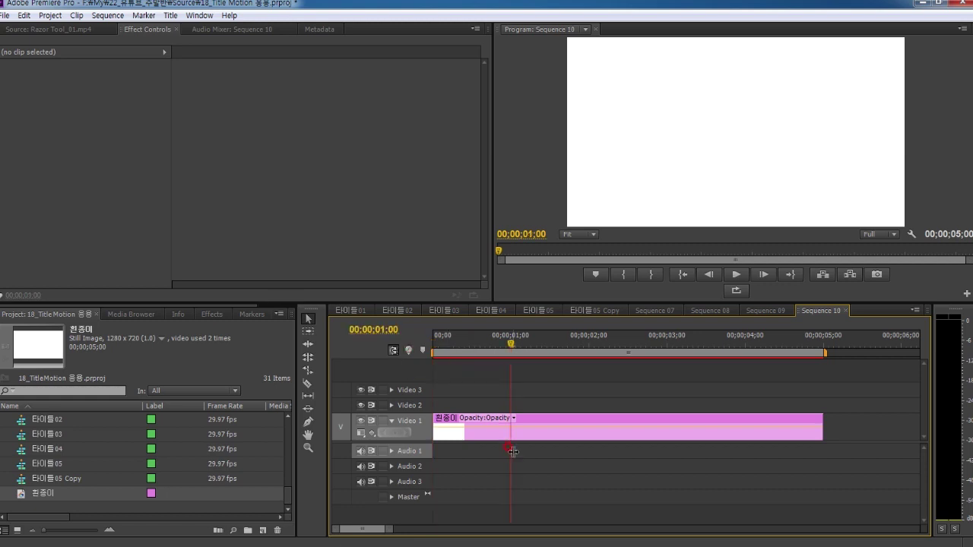
left_click(512, 437)
left_click(146, 32)
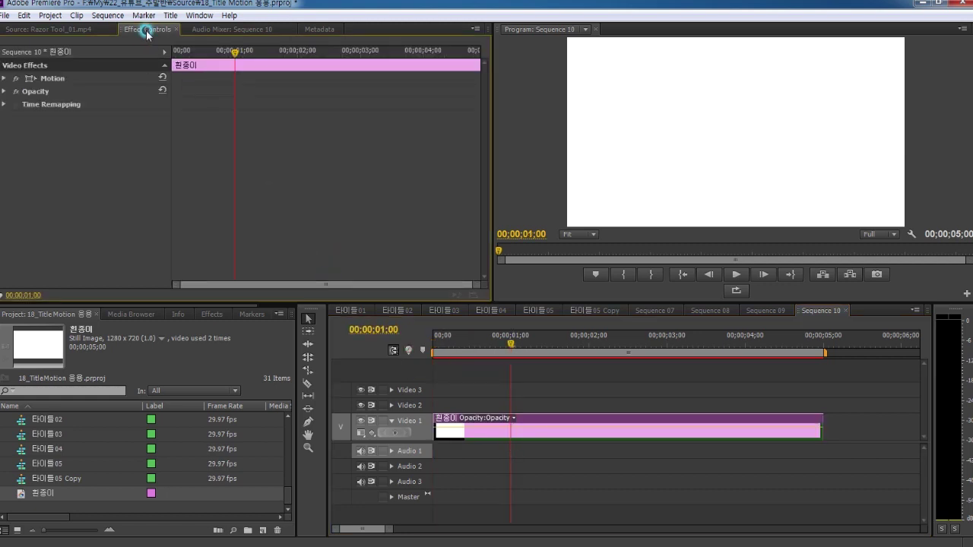
Step: Keyframe the white still's Scale at 100 at one second and 0 at the start
left_click(34, 78)
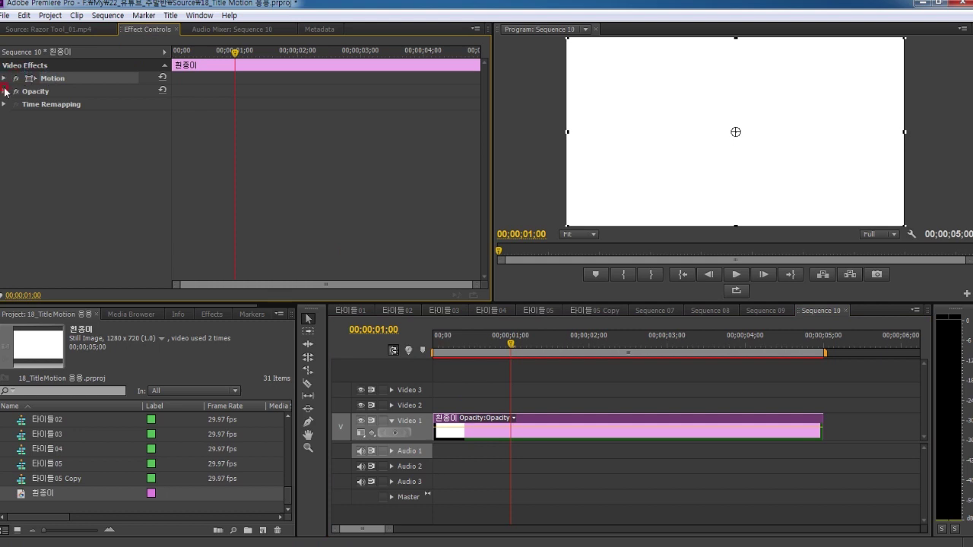
left_click(4, 79)
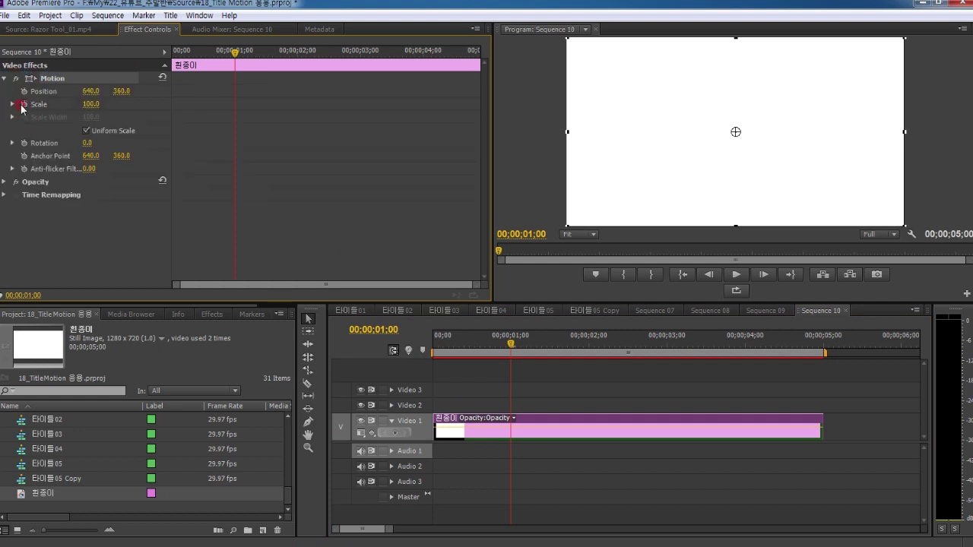
left_click(23, 104)
left_click_drag(235, 52, 174, 52)
left_click(120, 79)
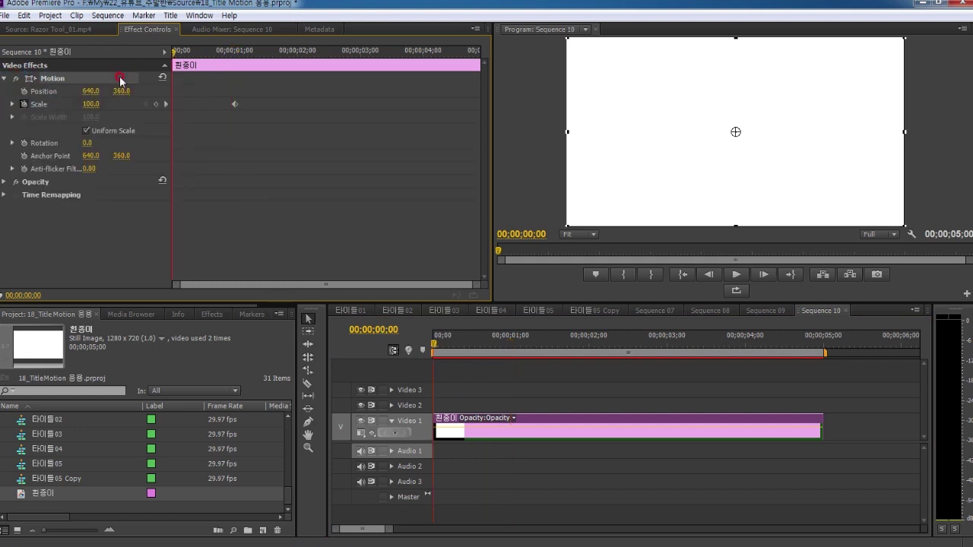
type("0")
key("Return")
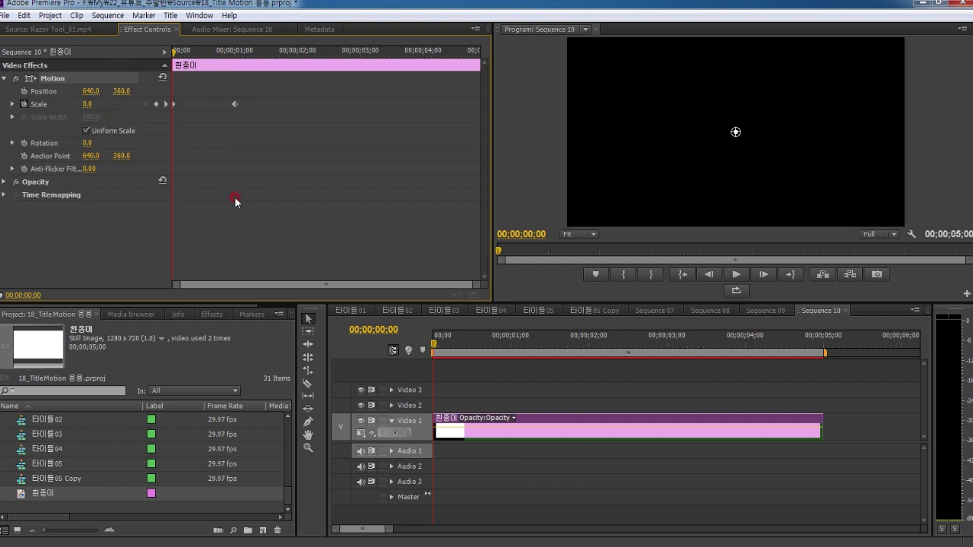
key("space")
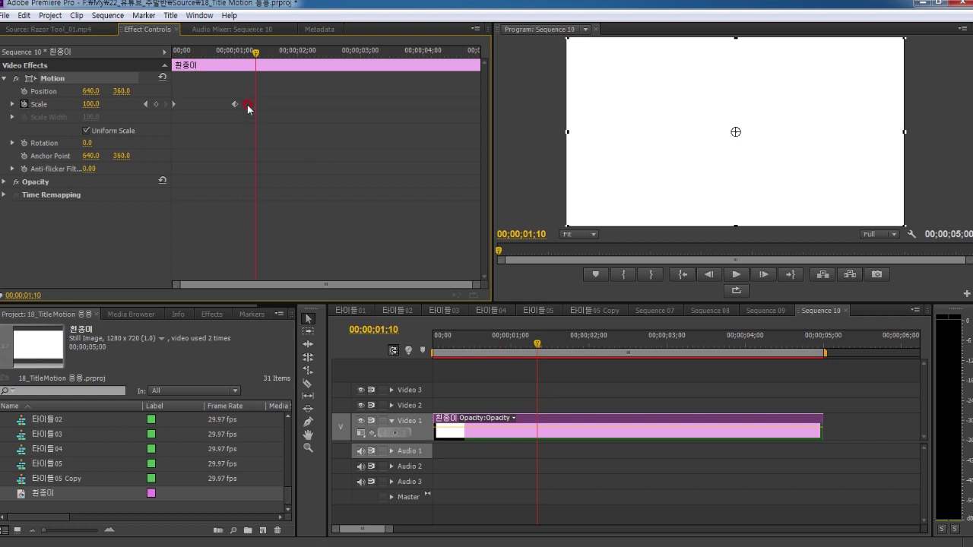
Step: Ease the one-second Scale keyframe, smooth its velocity curve, and preview the animation
right_click(235, 105)
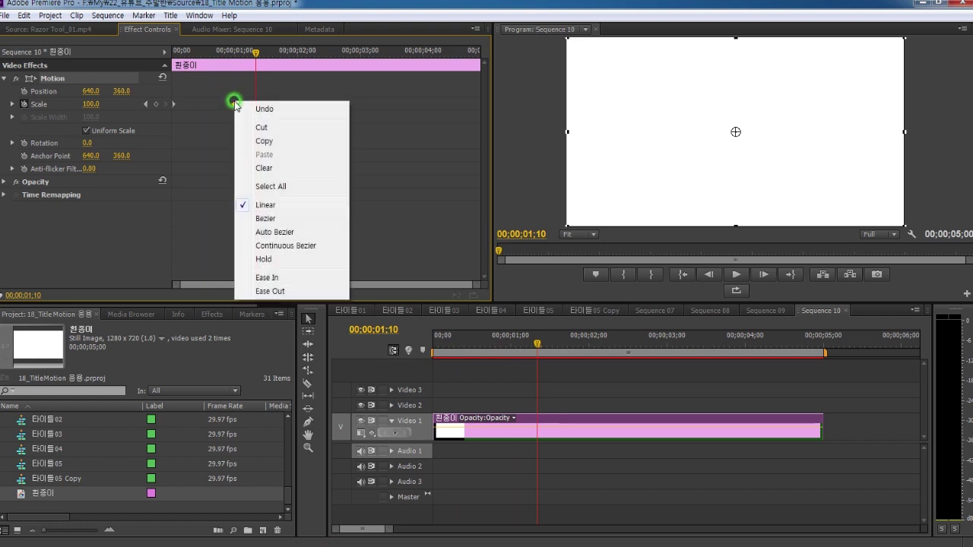
left_click(269, 279)
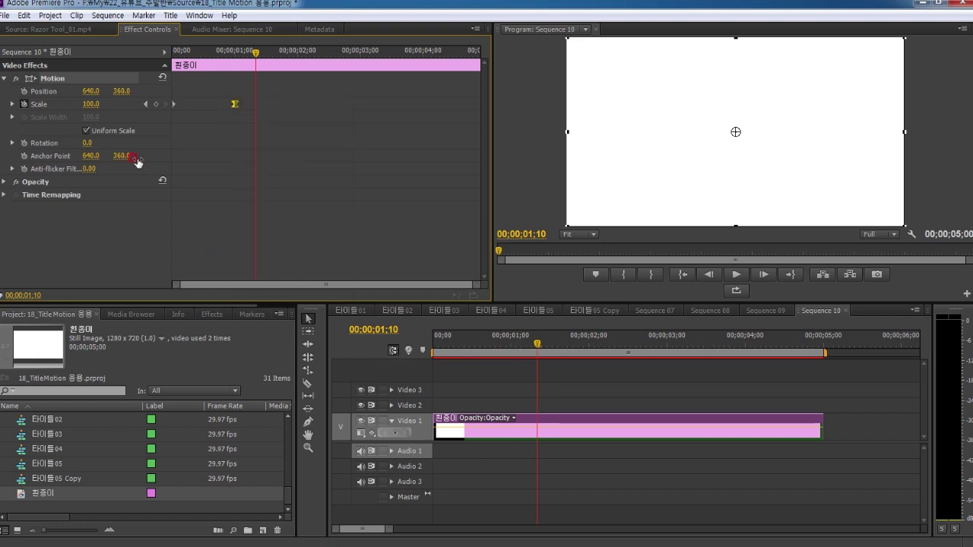
left_click(12, 104)
left_click_drag(220, 168, 264, 170)
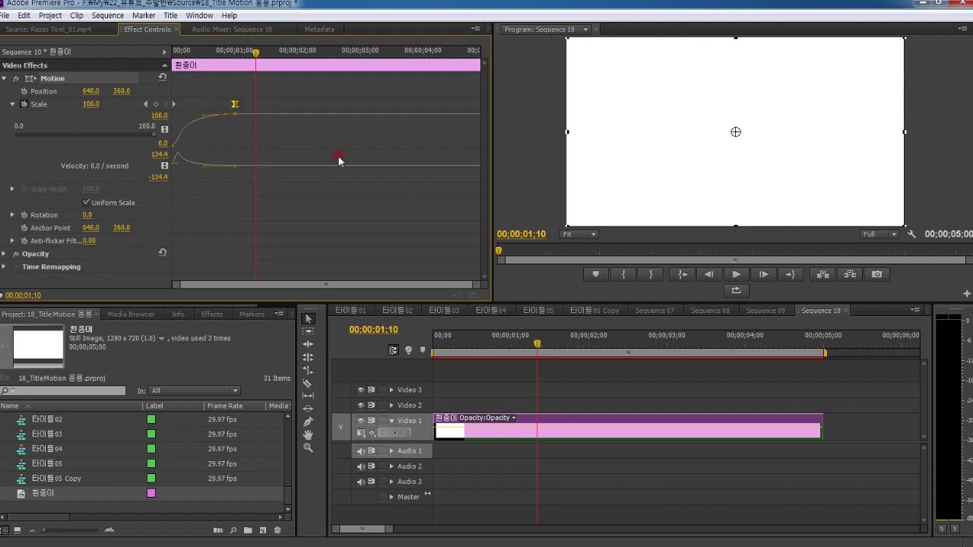
key("Home")
key("space")
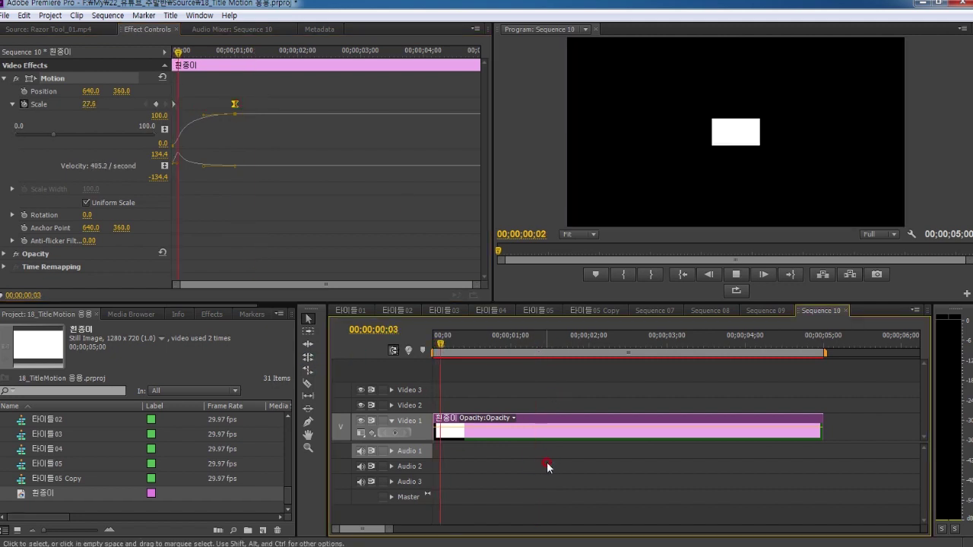
key("space")
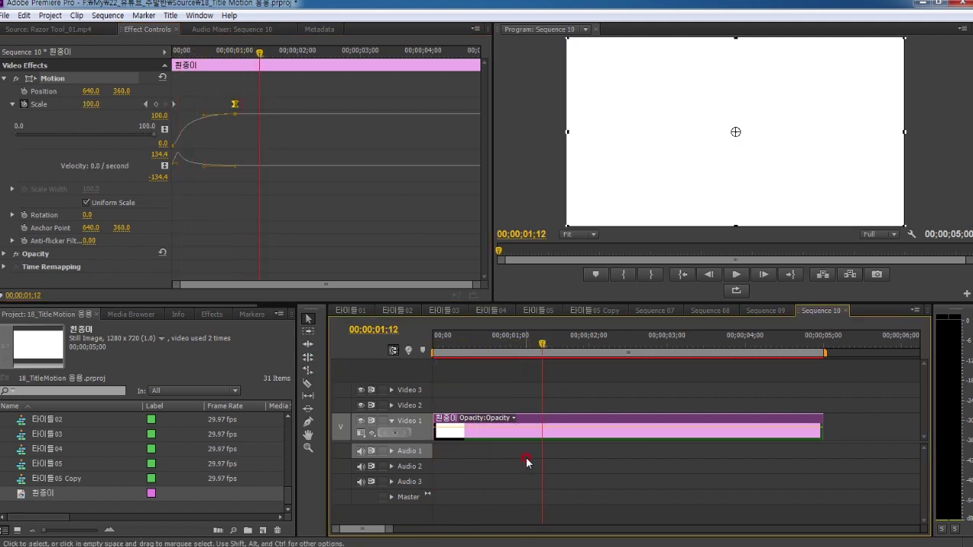
left_click(382, 330)
type("100")
left_click(390, 296)
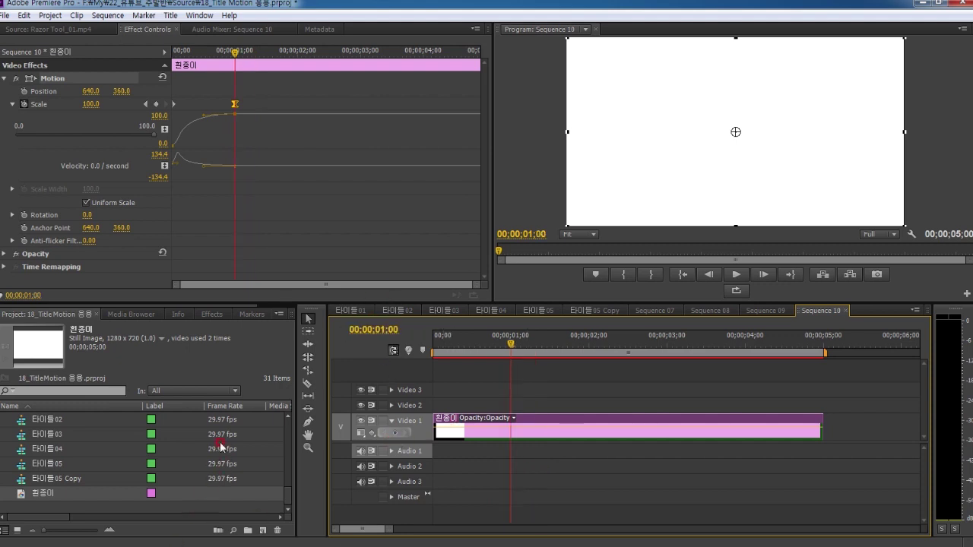
Step: Place the Rectangle still on Video 2 from one second, extended to five seconds
left_click_drag(290, 487, 283, 427)
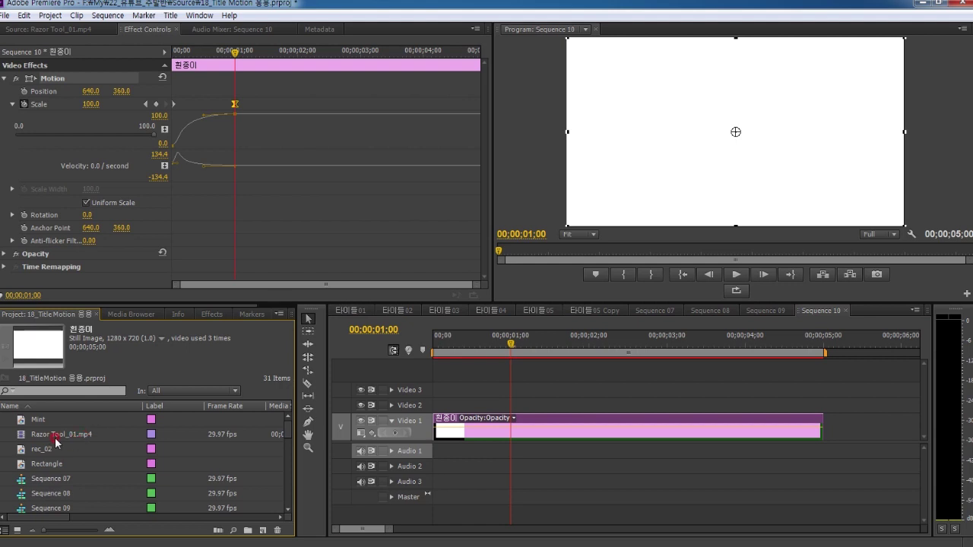
left_click(56, 466)
left_click_drag(31, 471, 511, 405)
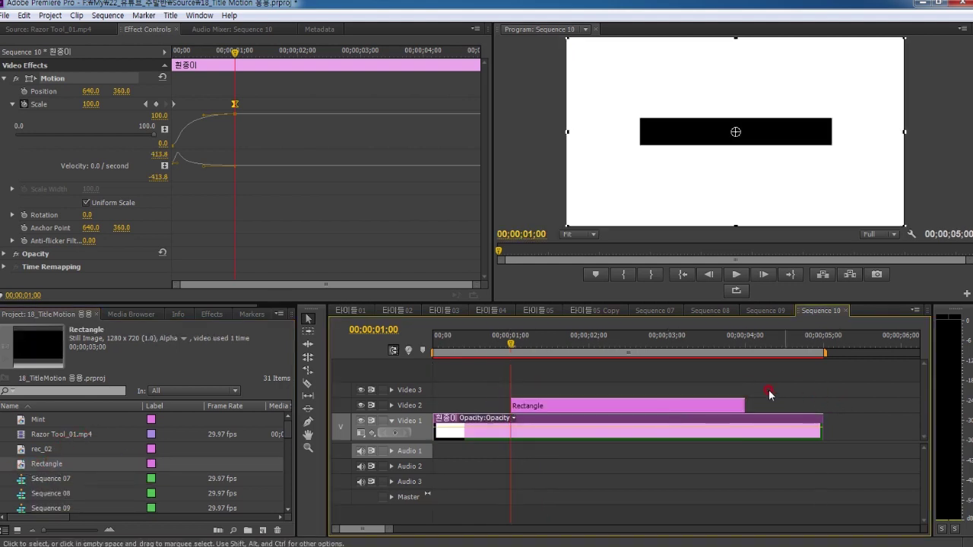
left_click_drag(745, 405, 821, 406)
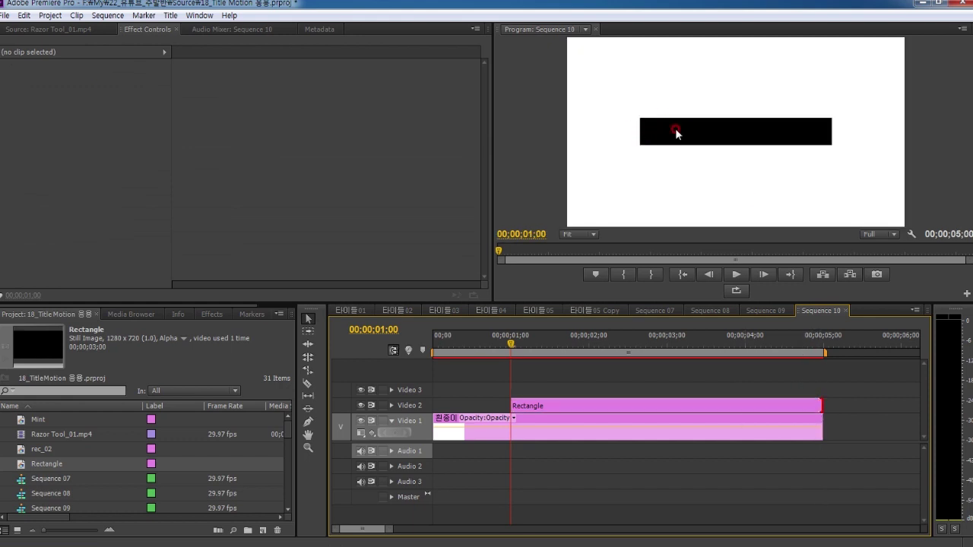
left_click(603, 404)
Step: At two seconds, set the Rectangle's Anchor Point X and Position X to 278
left_click(374, 329)
type("2")
key("Return")
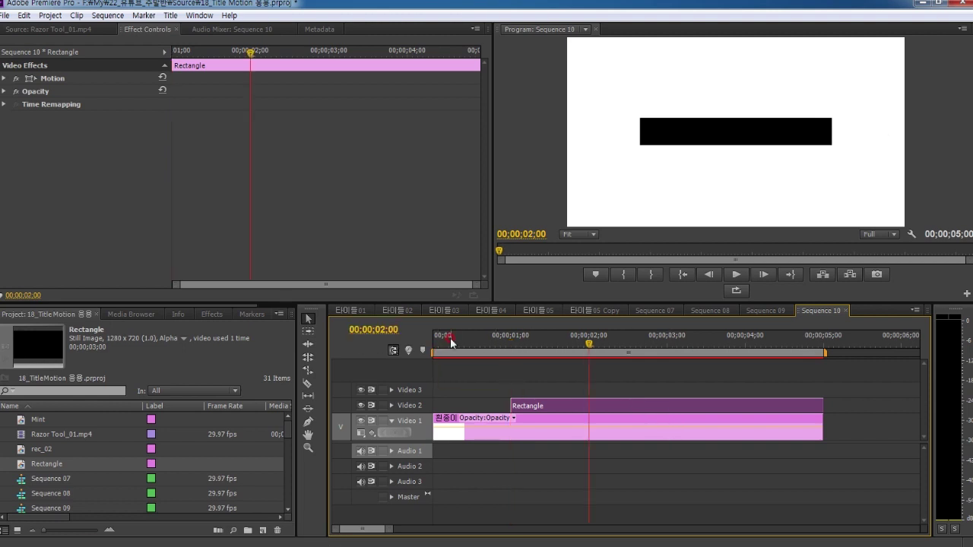
left_click(67, 79)
left_click(5, 78)
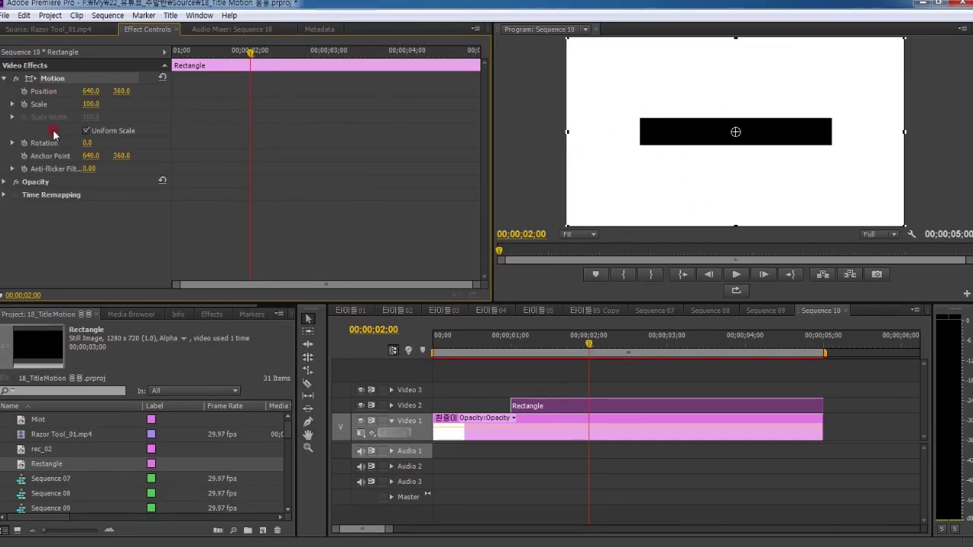
left_click_drag(89, 156, 12, 155)
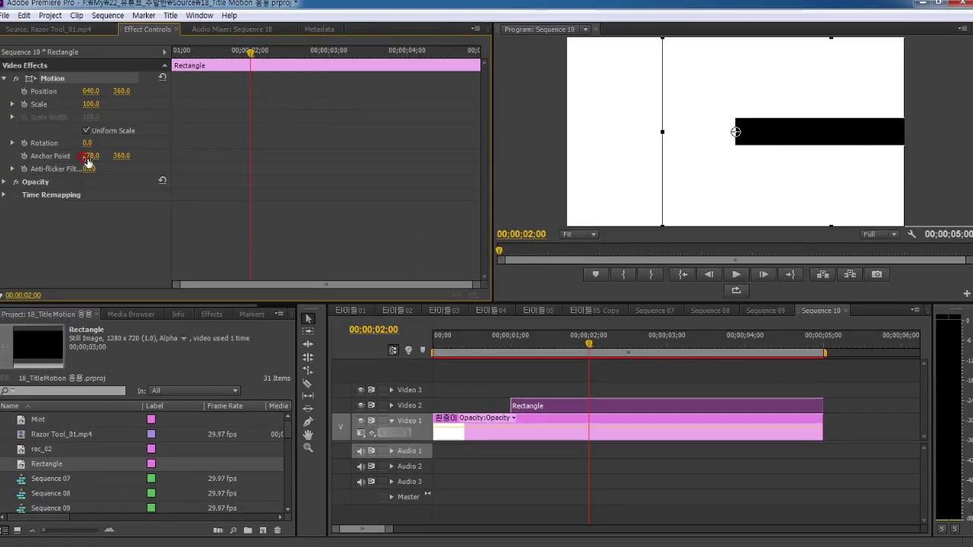
left_click(89, 91)
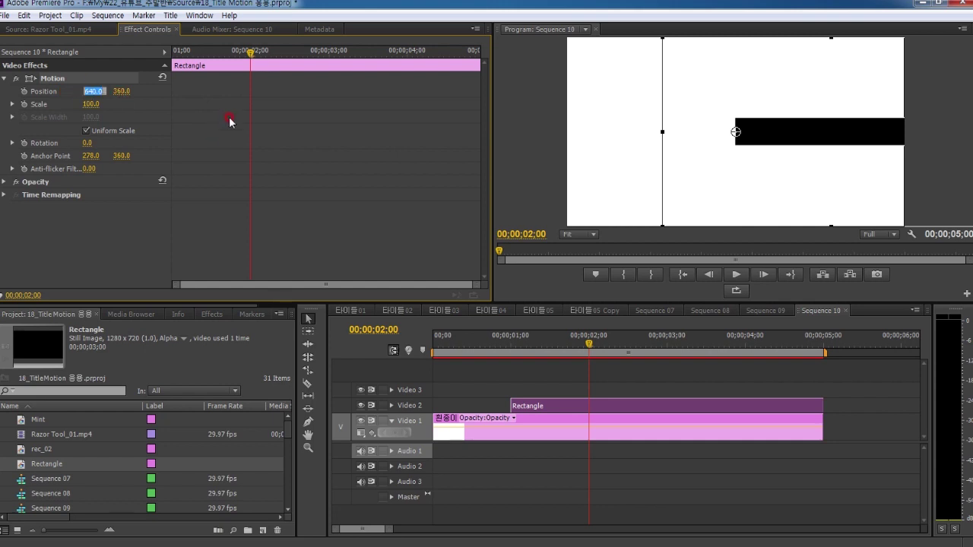
type("278")
key("Return")
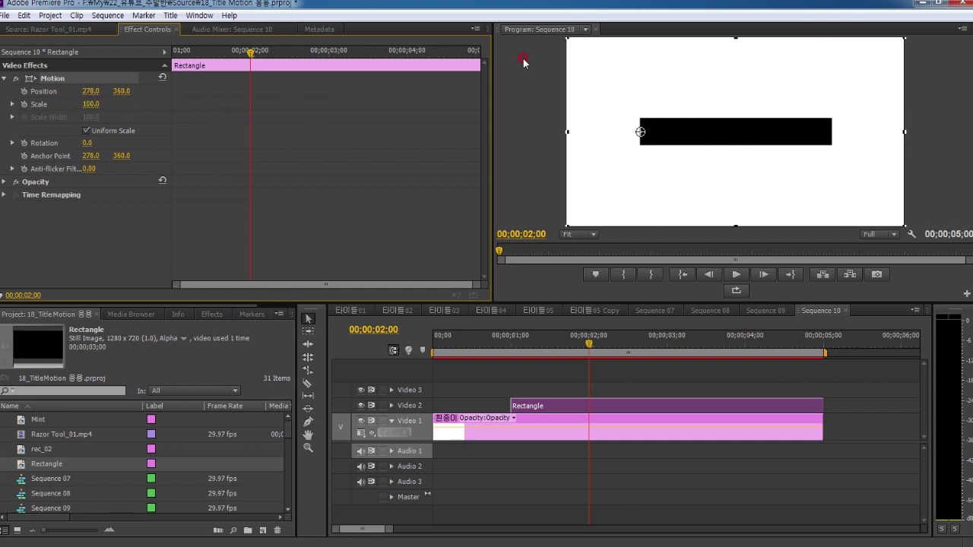
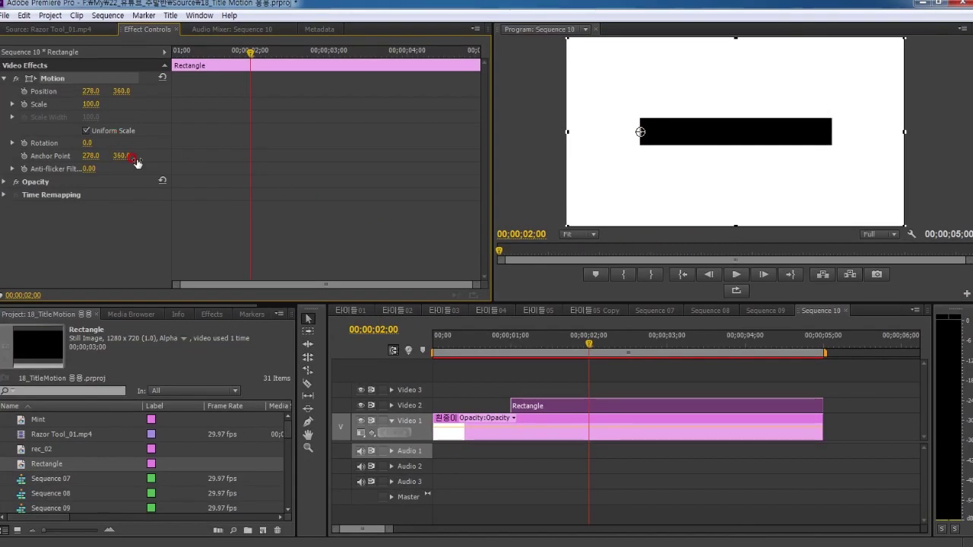
Step: Turn off Uniform Scale and keyframe the bar's Scale Width from 0 at 1;00 to 100 at 2;00
left_click(88, 132)
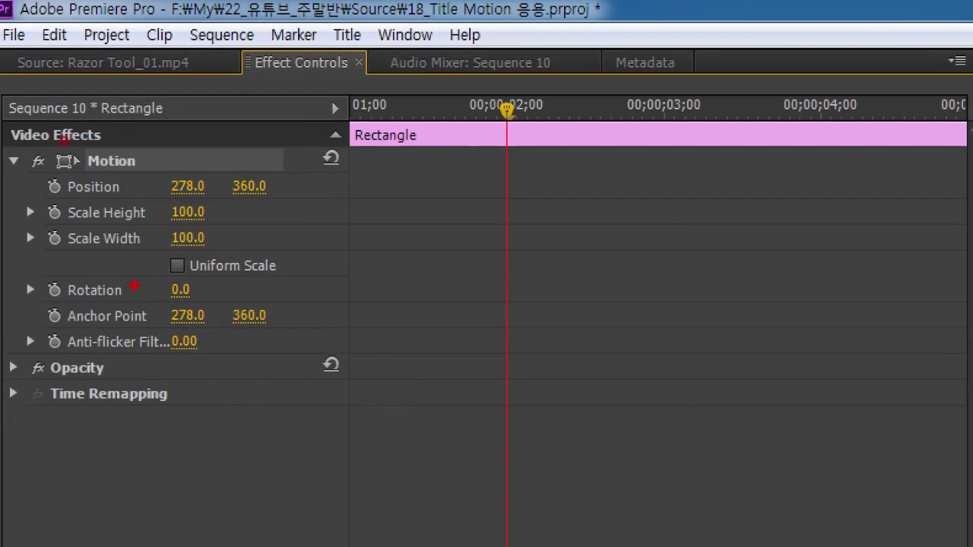
left_click_drag(134, 286, 298, 283)
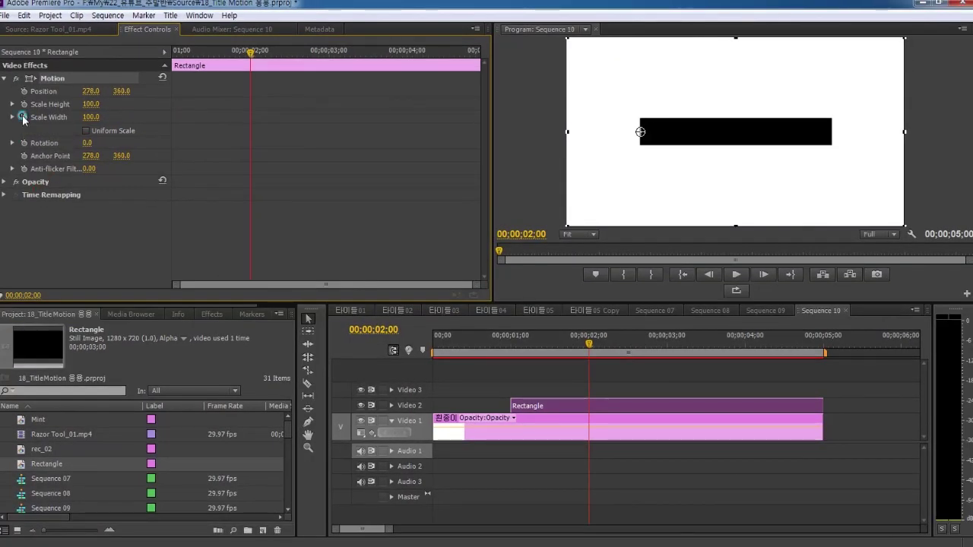
left_click(22, 118)
left_click_drag(252, 56, 82, 58)
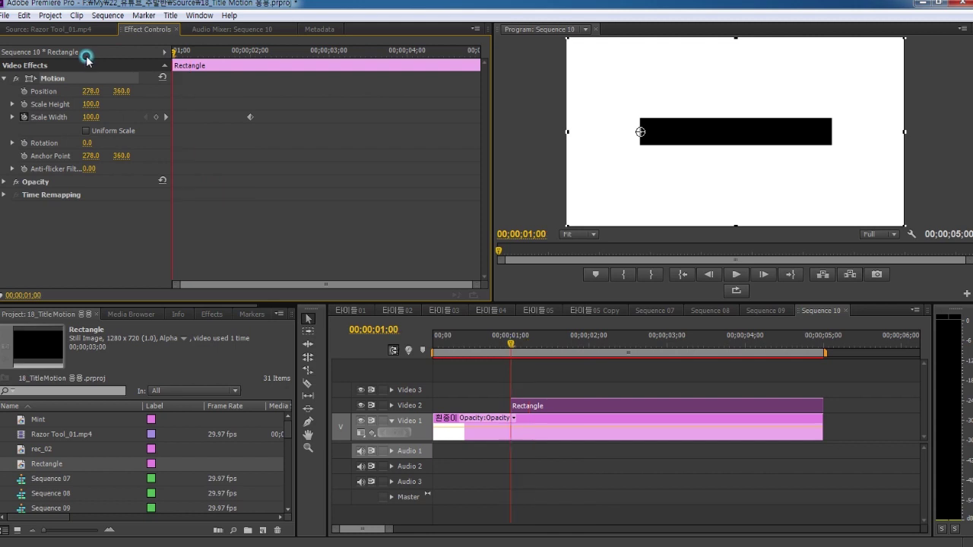
left_click(92, 118)
left_click(431, 206)
left_click_drag(515, 348, 624, 358)
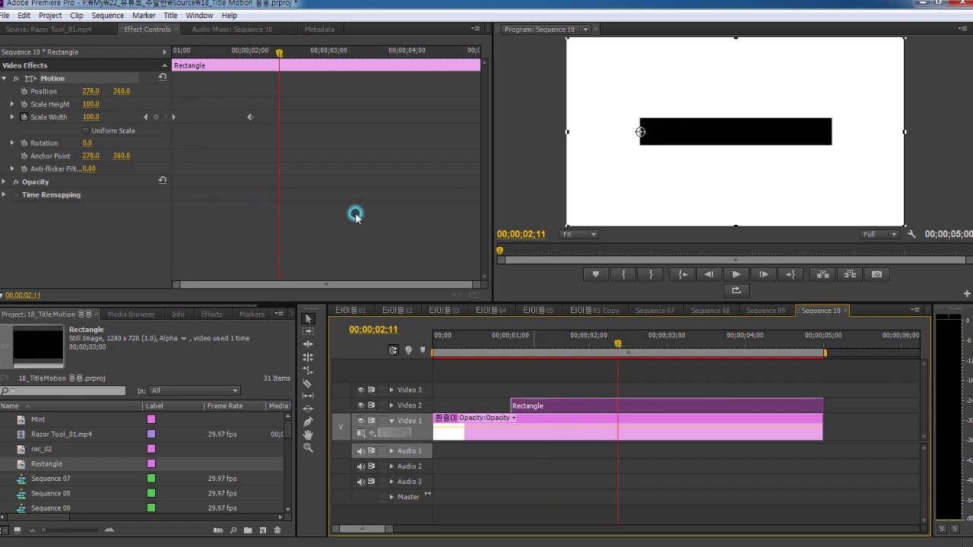
Step: Apply Ease In to the 2-second Scale Width keyframe and drag its velocity handle left
right_click(250, 118)
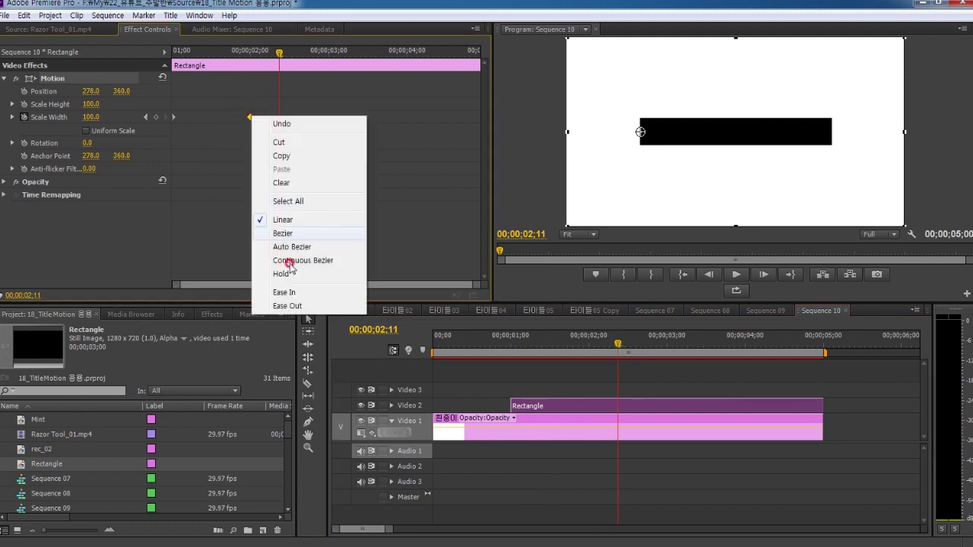
left_click(284, 292)
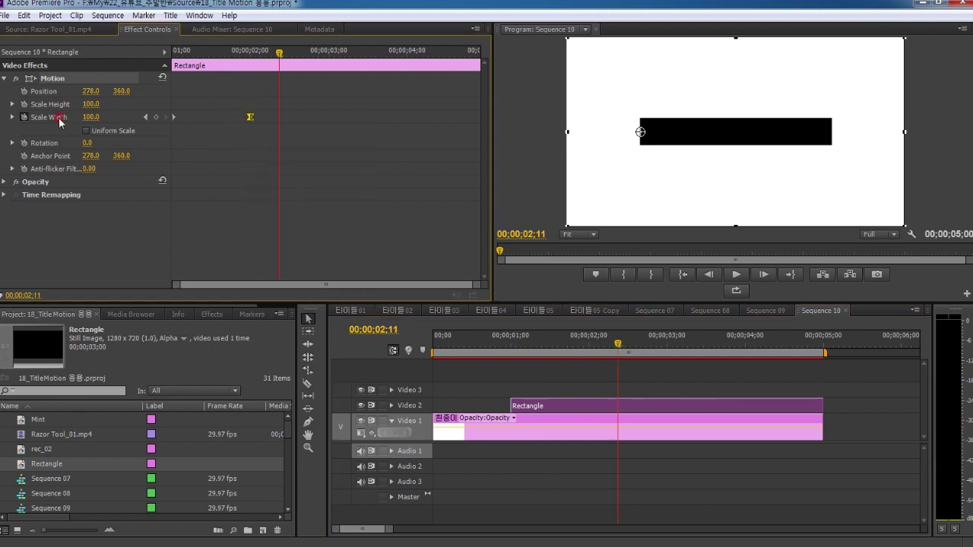
left_click(12, 118)
left_click_drag(232, 179, 191, 182)
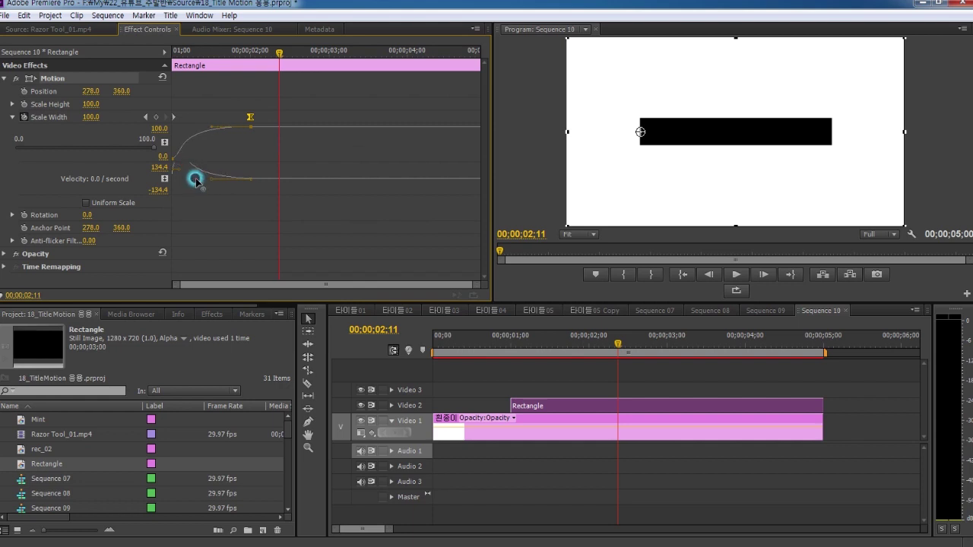
Step: Play back the widening bar from about 1 second, then set the playhead to 2;00
left_click_drag(616, 351, 506, 354)
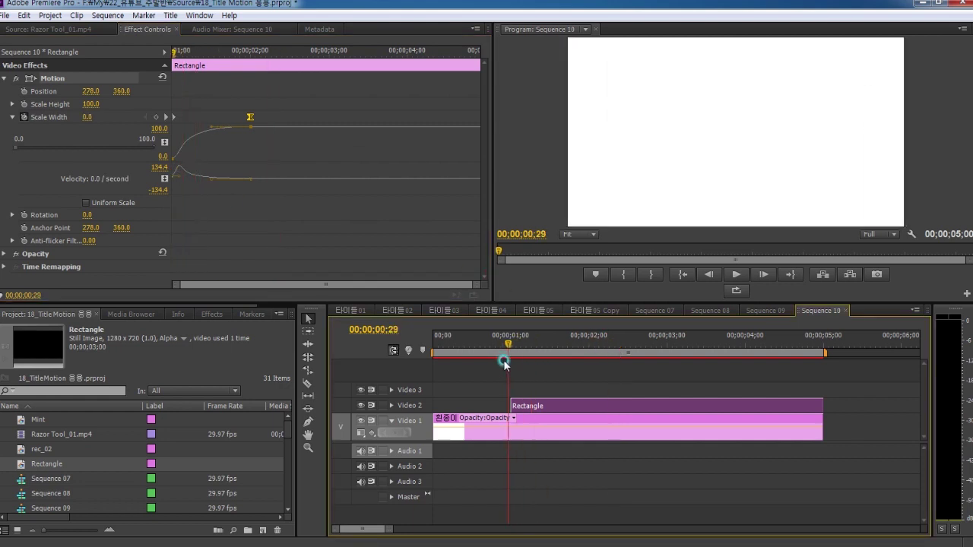
key("space")
key("space")
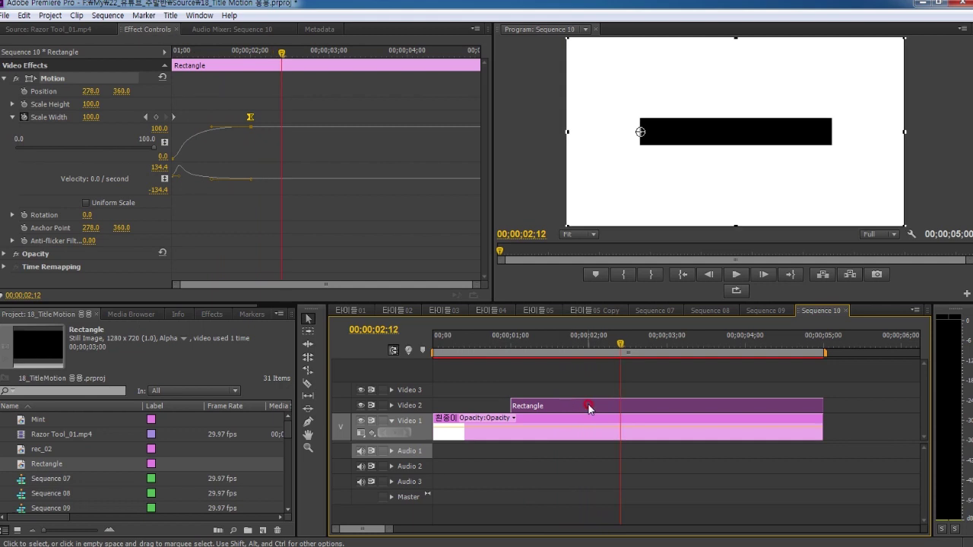
left_click(366, 330)
type("2;0")
key("Return")
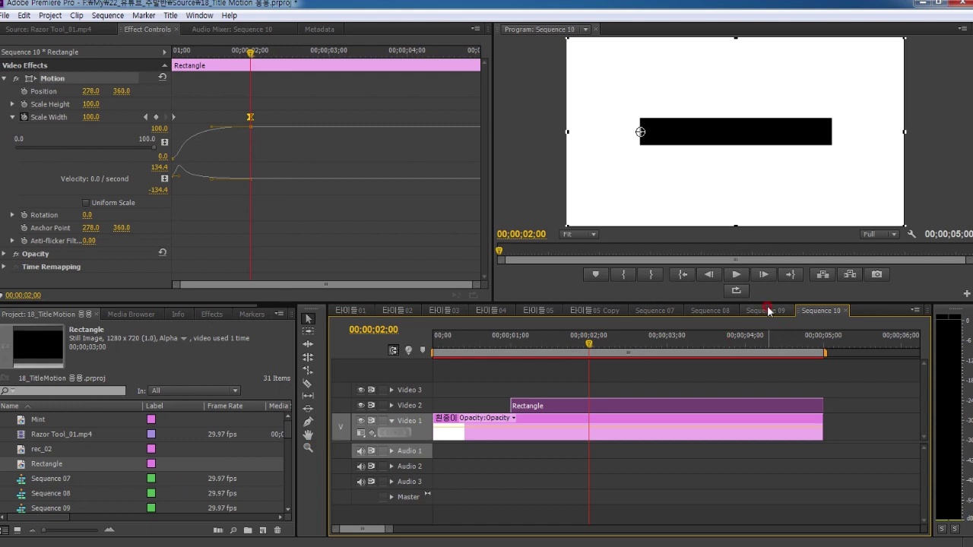
left_click(768, 311)
left_click(804, 312)
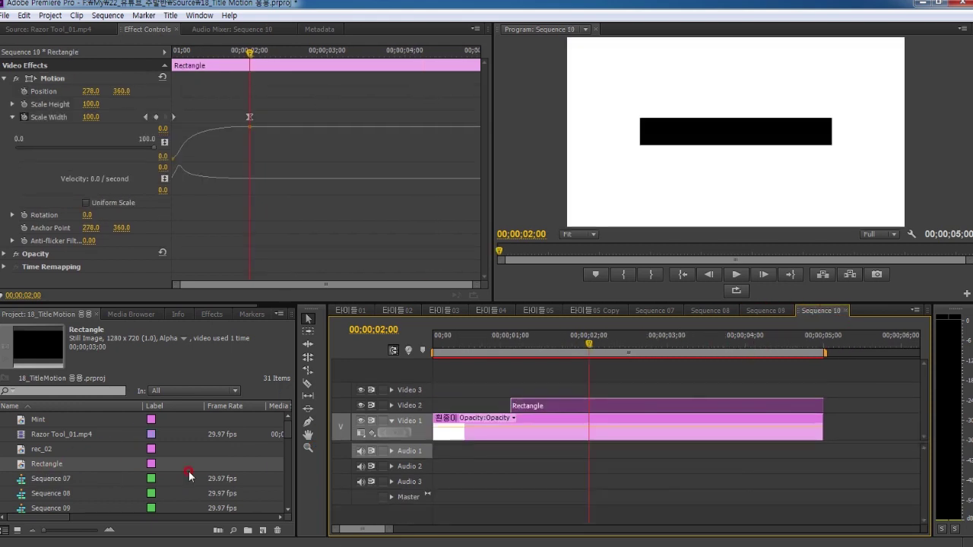
left_click_drag(289, 437, 289, 473)
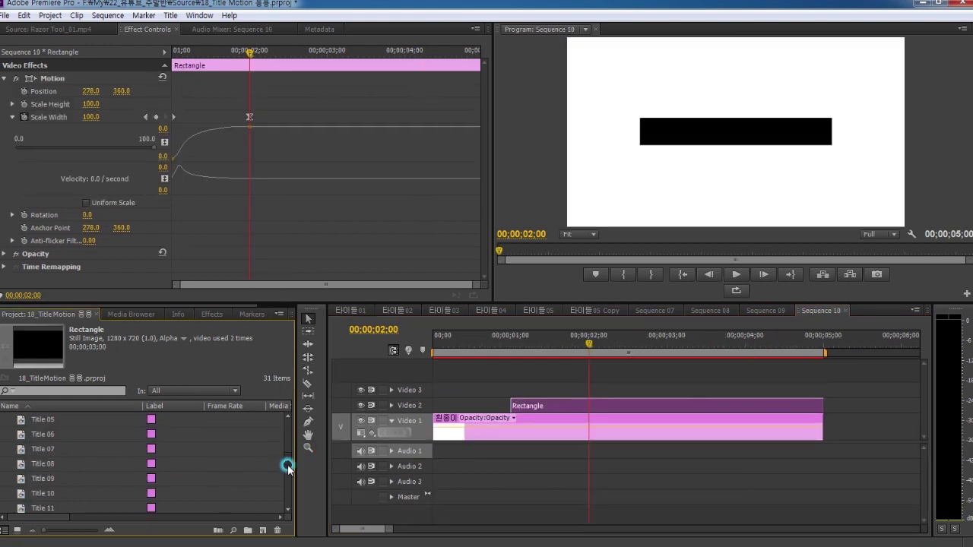
left_click(22, 480)
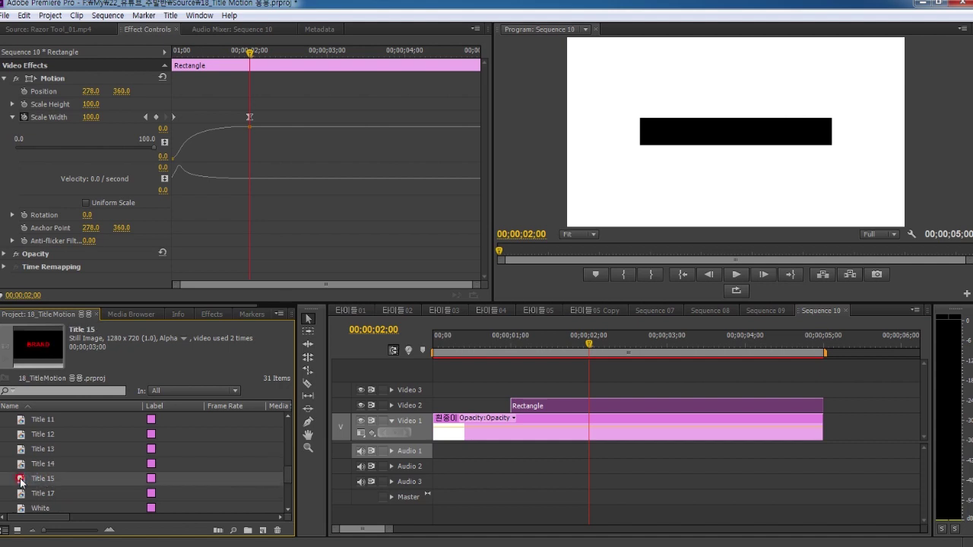
left_click(41, 466)
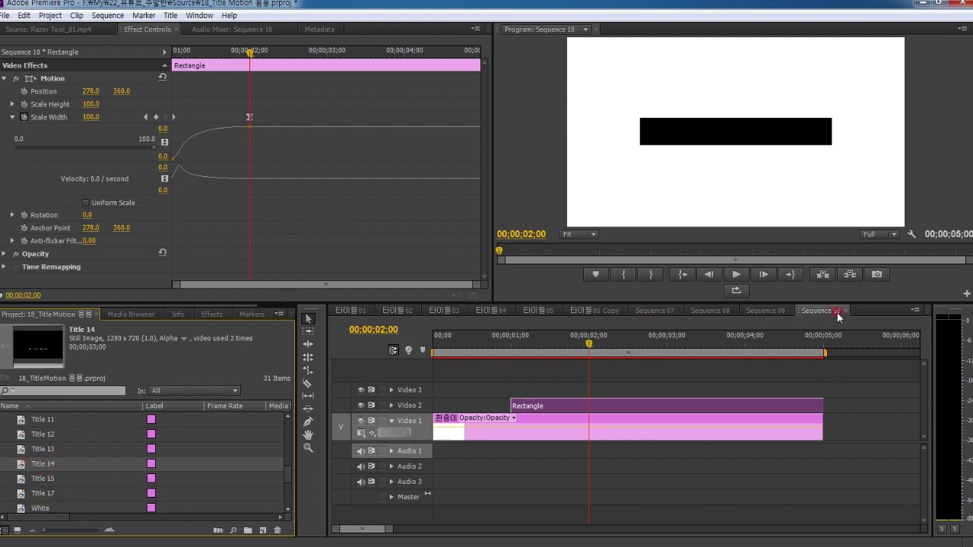
left_click(765, 311)
left_click(669, 405)
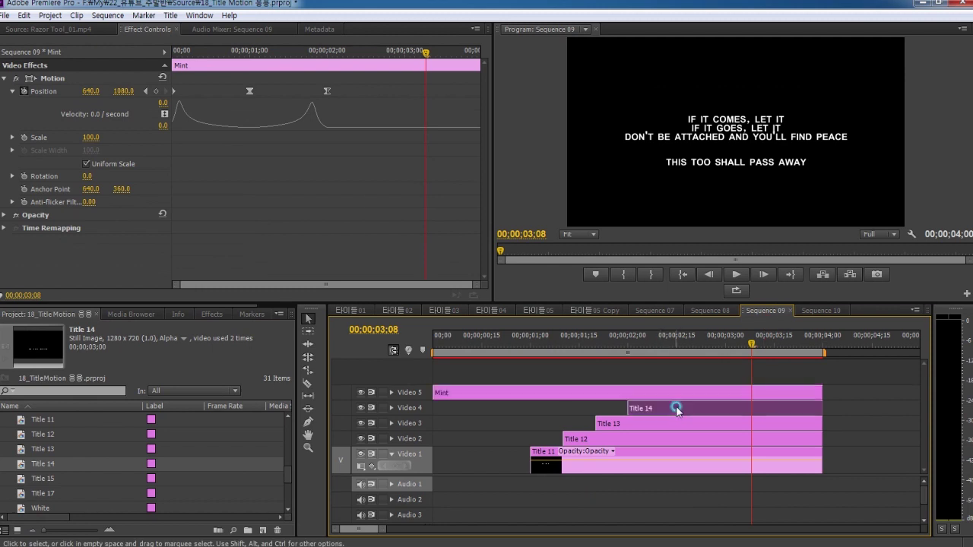
left_click(494, 311)
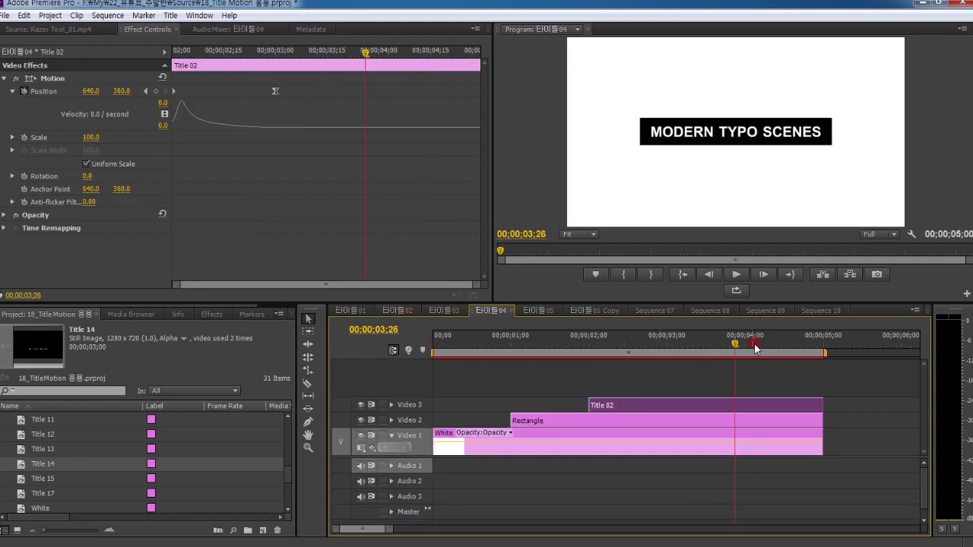
left_click(822, 311)
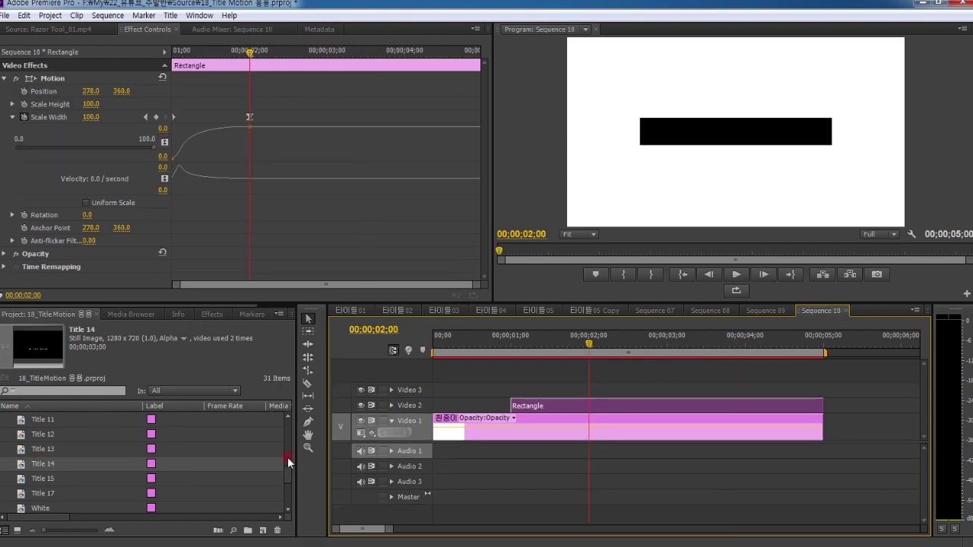
left_click_drag(289, 462, 141, 435)
Step: Place Title 02 on Video 3 at the 2;00 playhead and select it at 3 seconds
scroll(58, 468, "down", 2)
left_click(26, 479)
left_click_drag(24, 481, 591, 392)
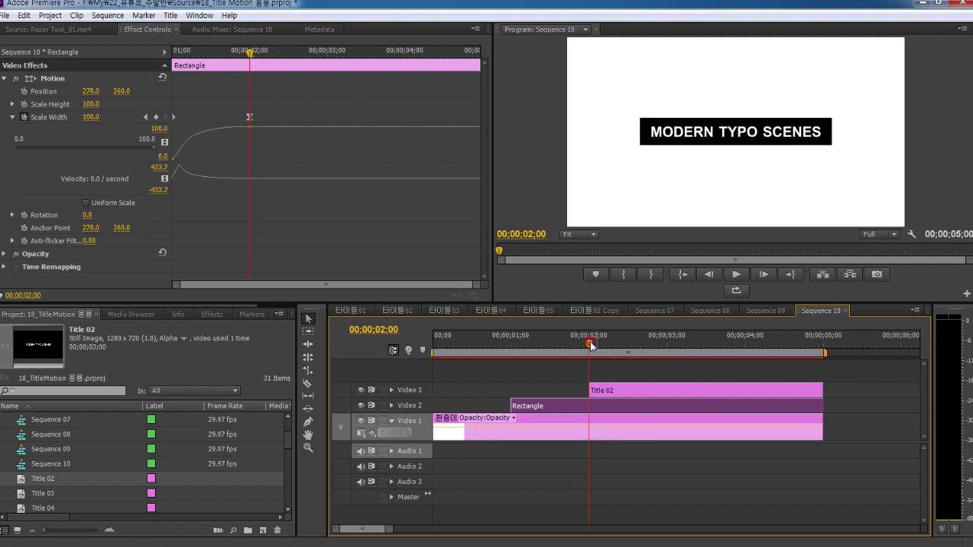
left_click_drag(591, 342, 668, 354)
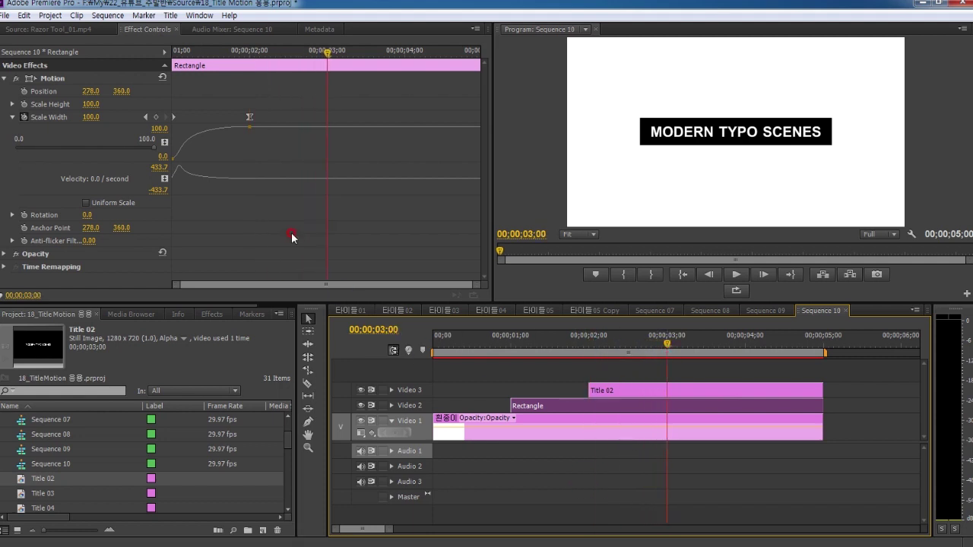
left_click(631, 390)
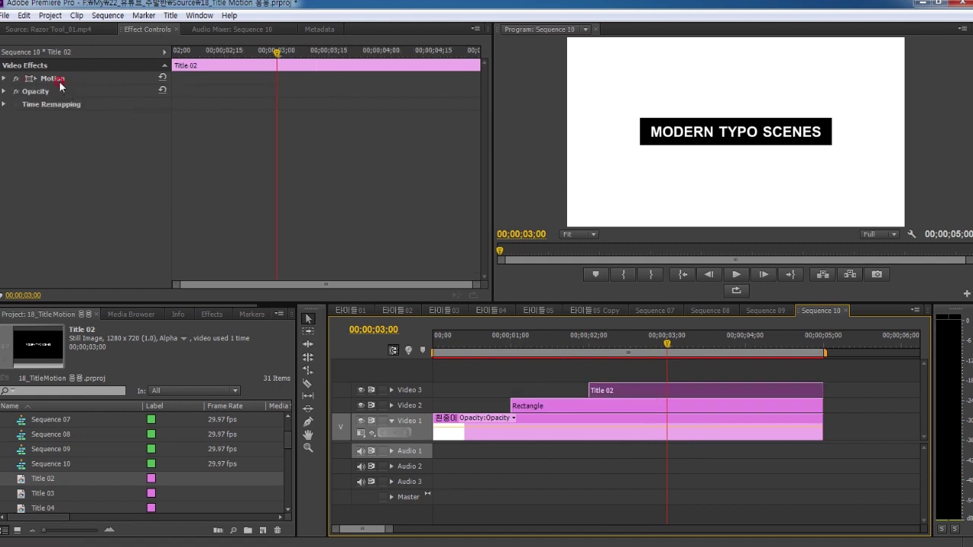
Step: Keyframe the title's Position centred at 3;00 and off-screen right at X 1388 at 2;00
left_click(5, 78)
left_click(23, 92)
left_click(275, 218)
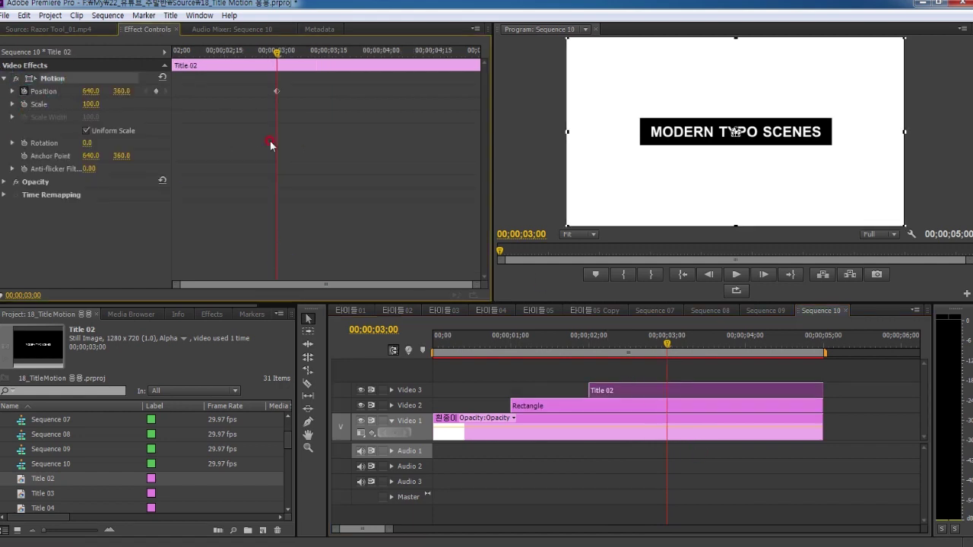
left_click_drag(277, 52, 60, 61)
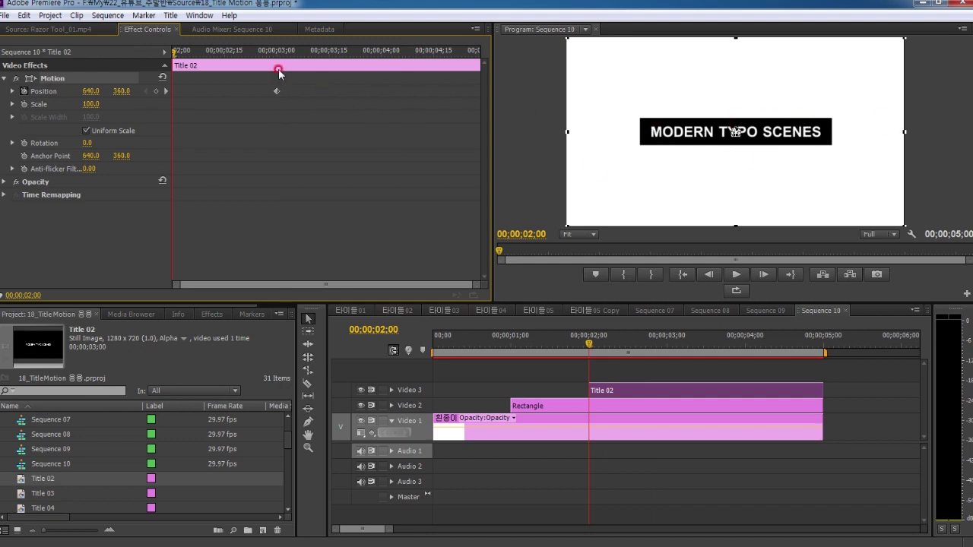
left_click_drag(88, 92, 228, 92)
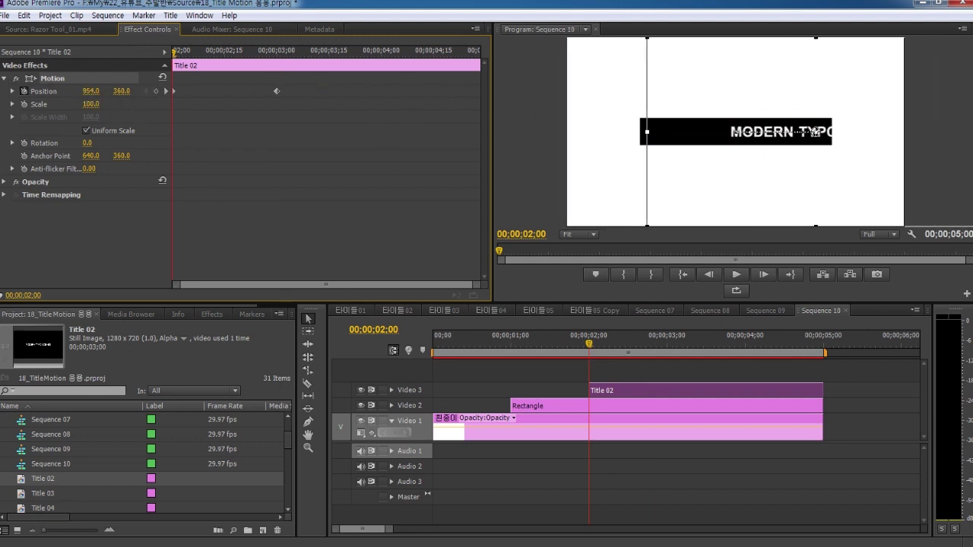
left_click_drag(929, 131, 933, 132)
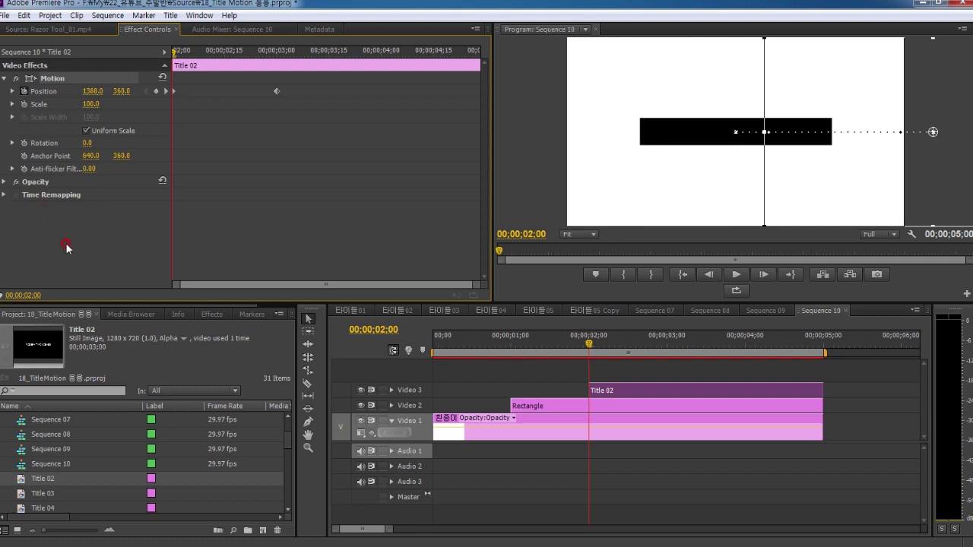
Step: Apply Ease In to the 3-second Position keyframe and sharpen its velocity curve
right_click(280, 92)
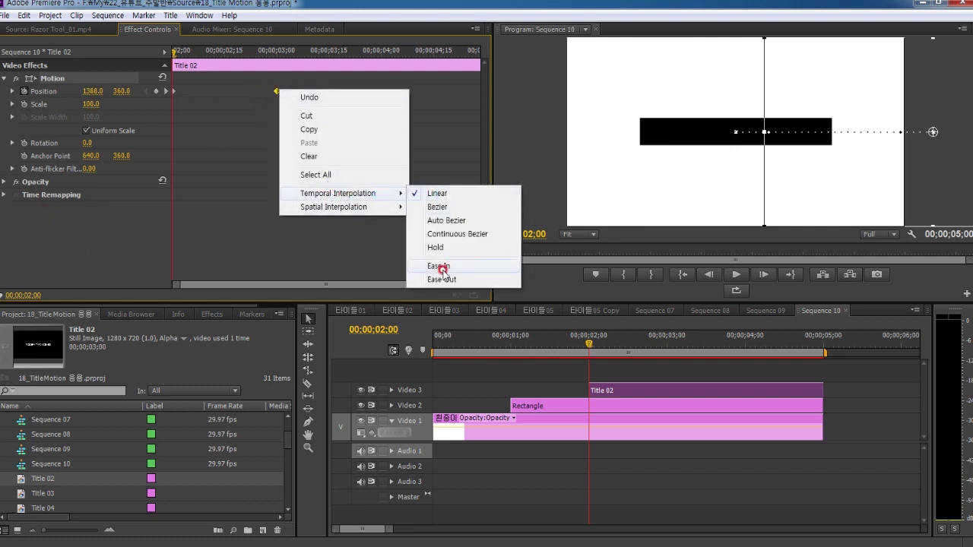
left_click(444, 268)
left_click(12, 91)
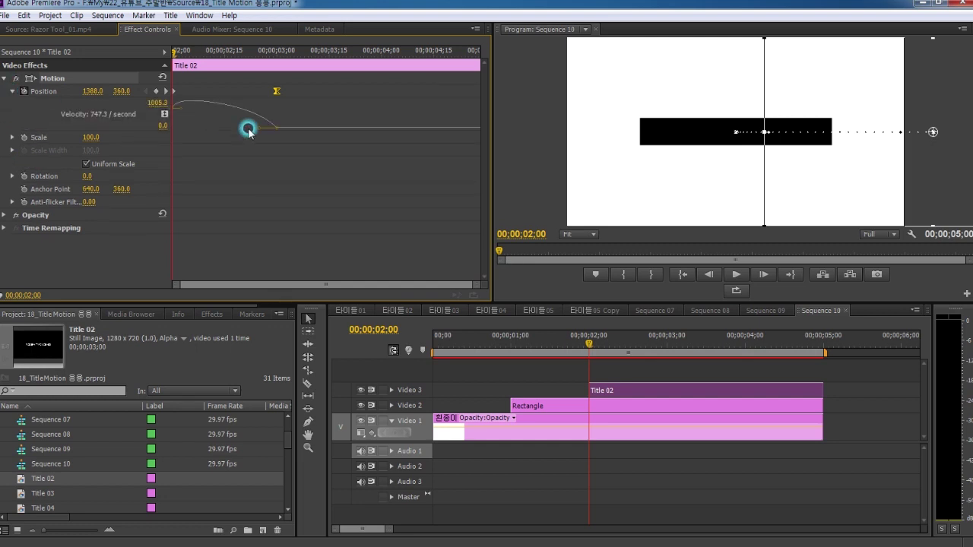
left_click_drag(258, 131, 190, 130)
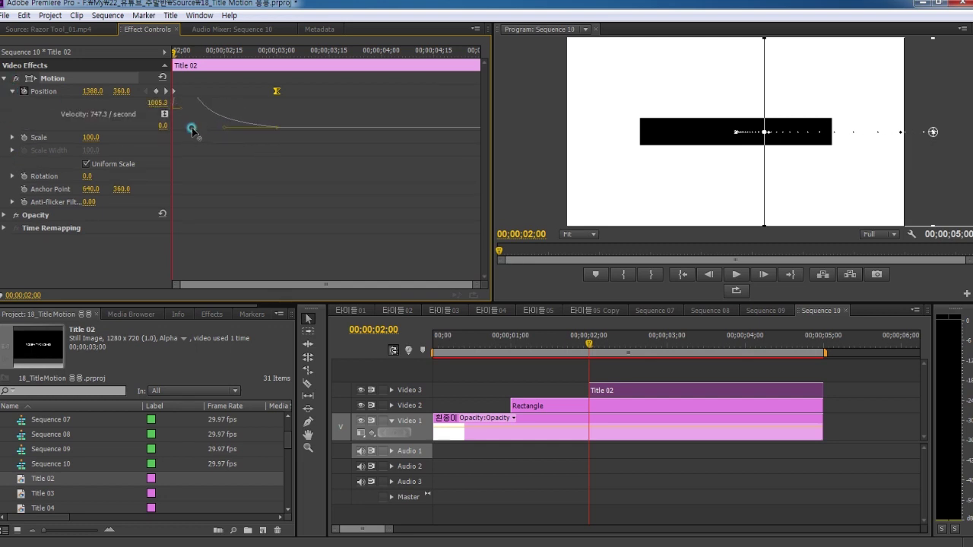
Step: Preview the slide-in, then switch to the 타이틀05 sequence
key("Return")
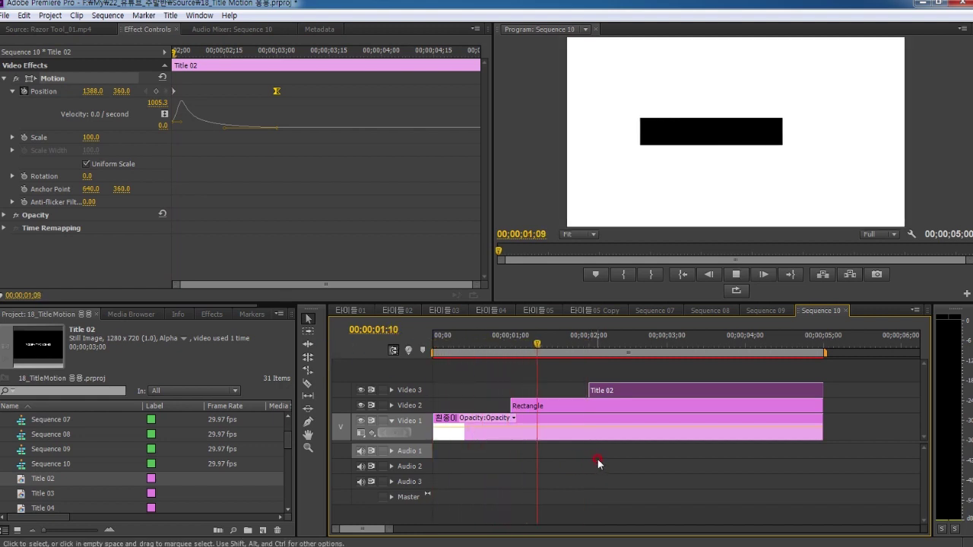
key("space")
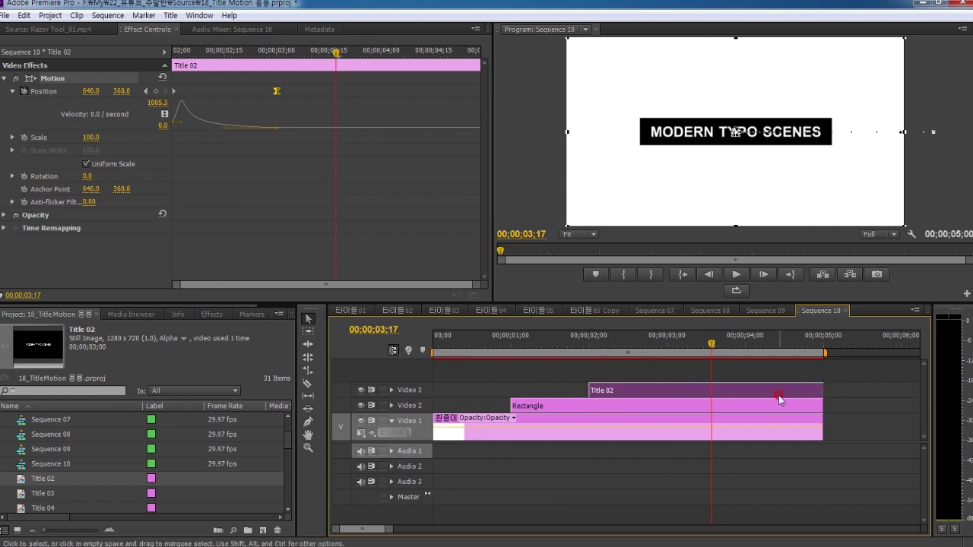
left_click(541, 311)
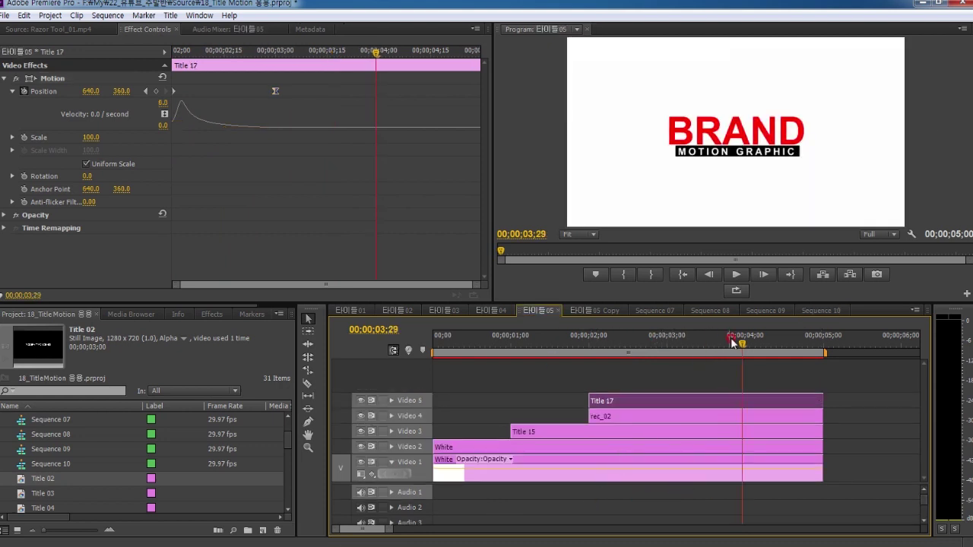
key("Home")
key("space")
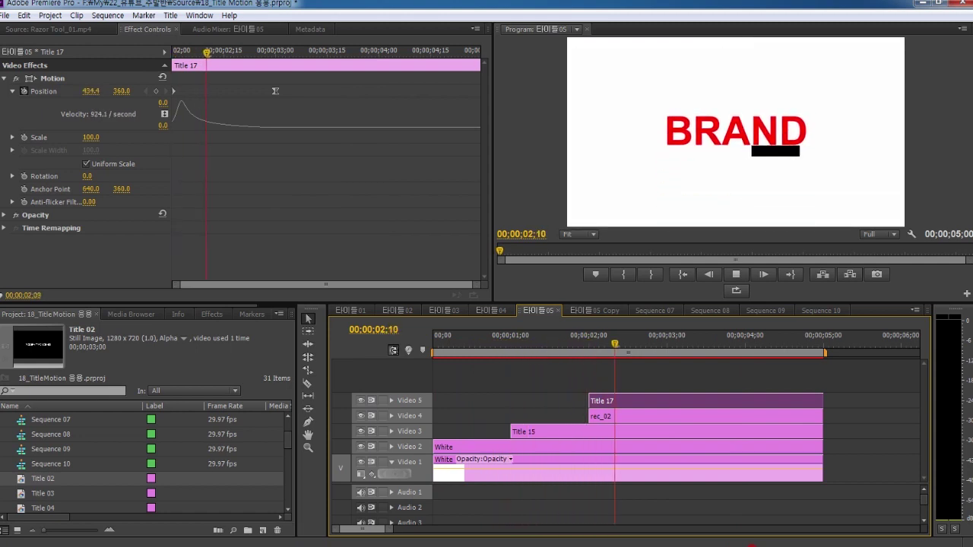
key("space")
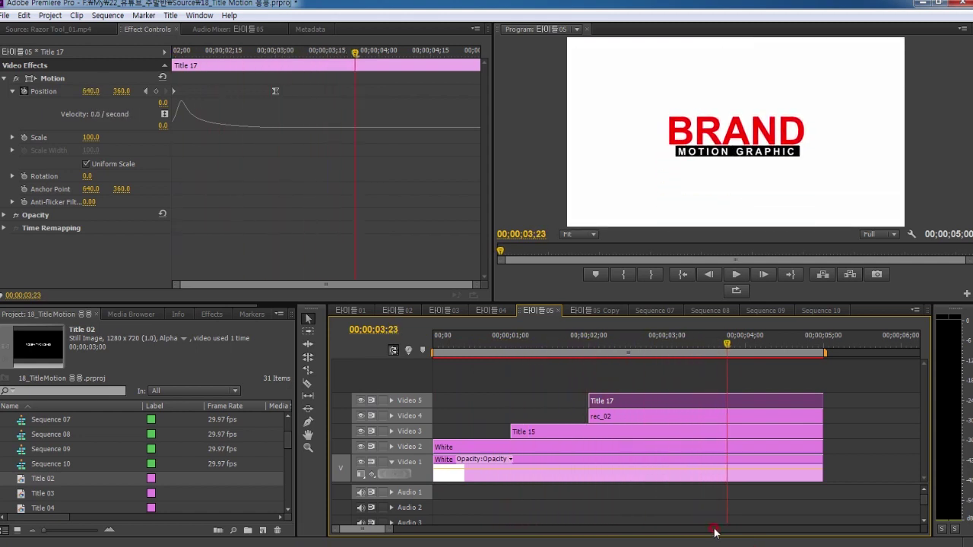
left_click(496, 336)
key("space")
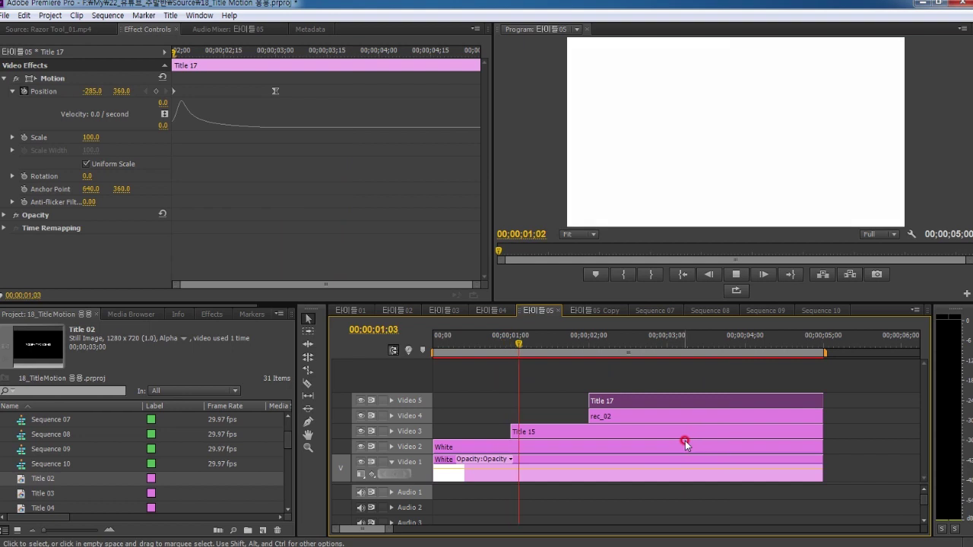
key("space")
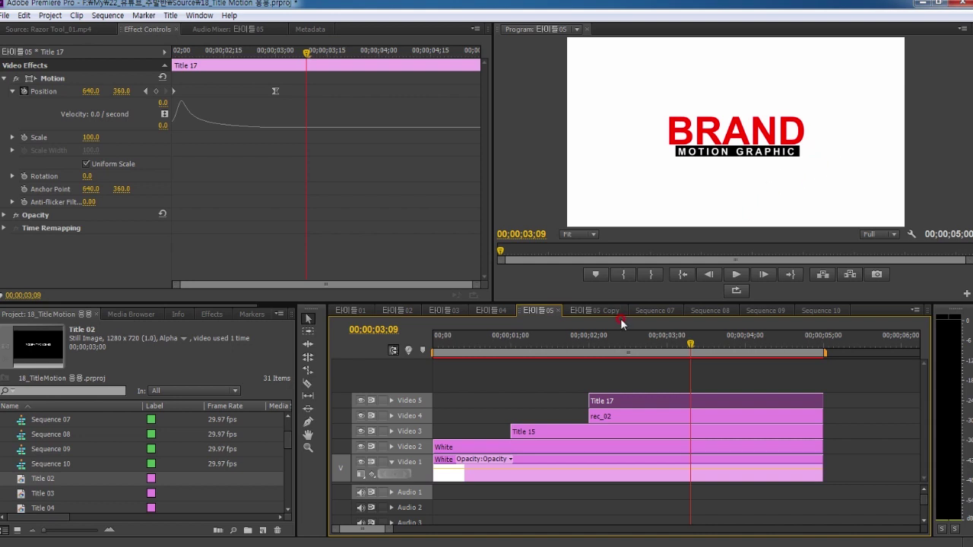
left_click(264, 530)
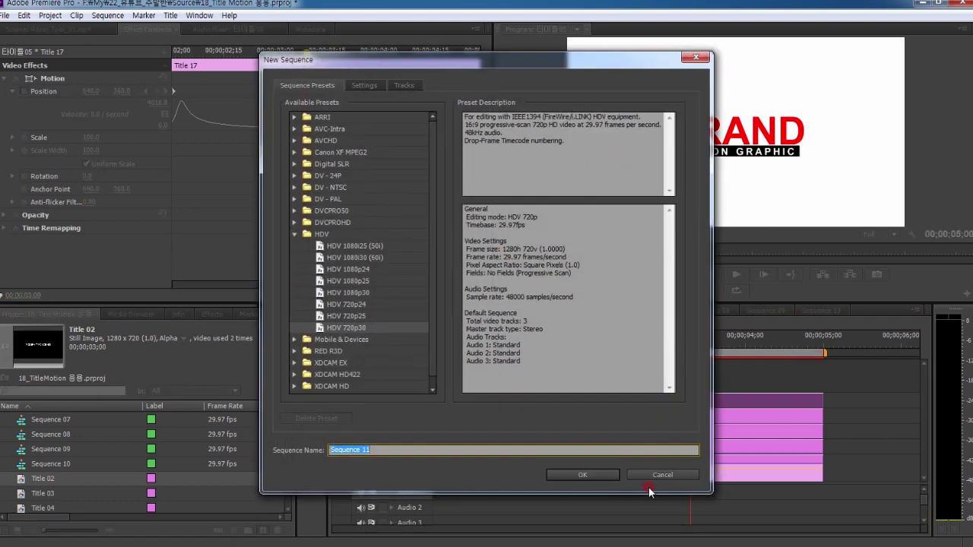
Step: Create an HDV 720p30 sequence and place the 흰종이 white still on Video 1 at the start
left_click(575, 469)
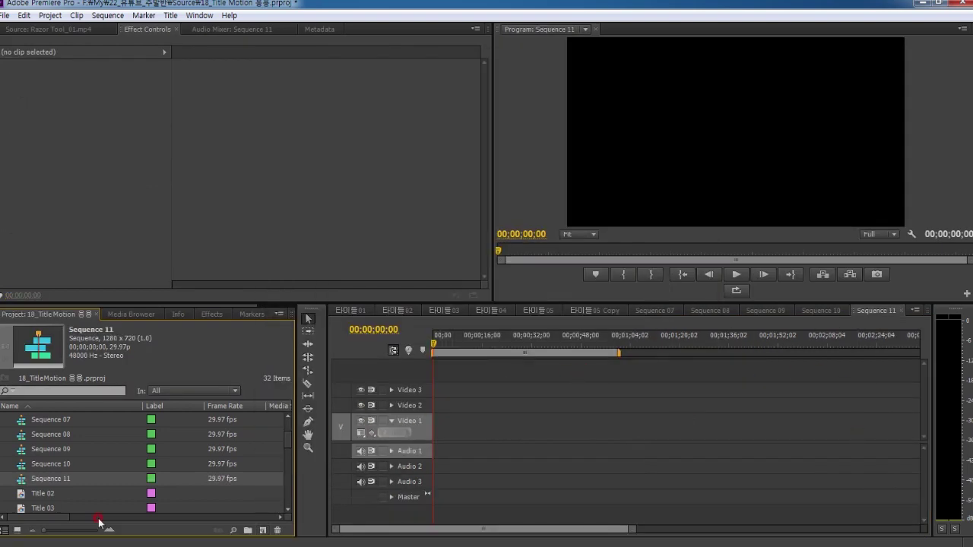
left_click_drag(290, 450, 285, 490)
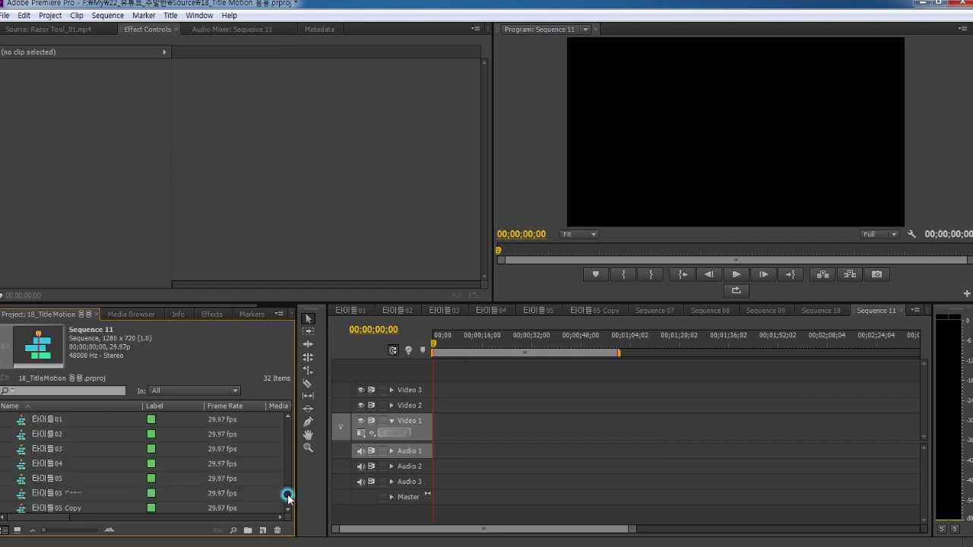
left_click(26, 496)
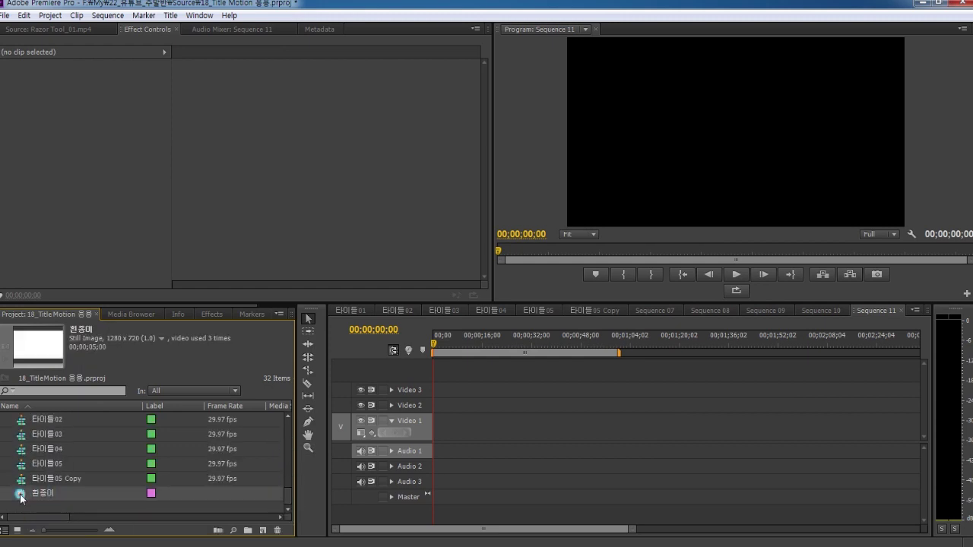
left_click_drag(27, 496, 438, 426)
key("backslash")
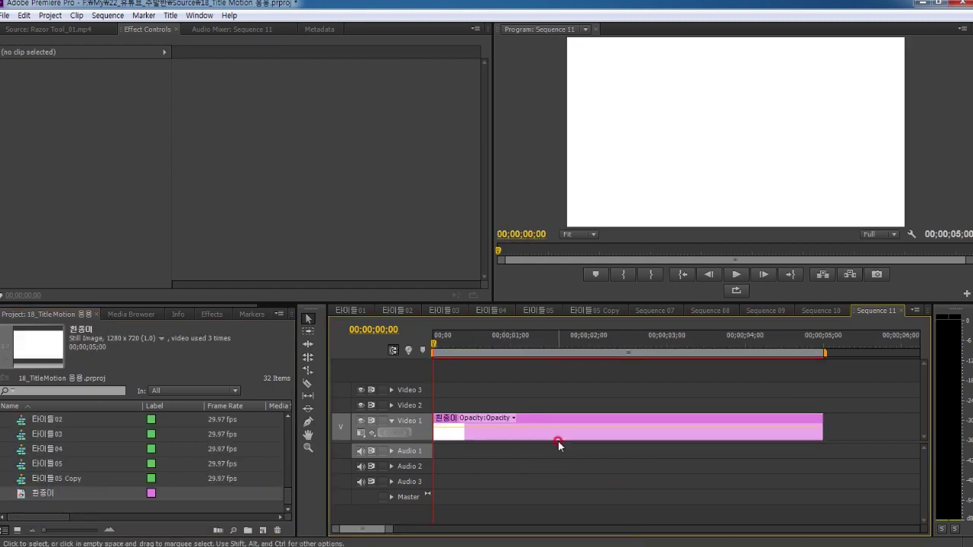
left_click(558, 433)
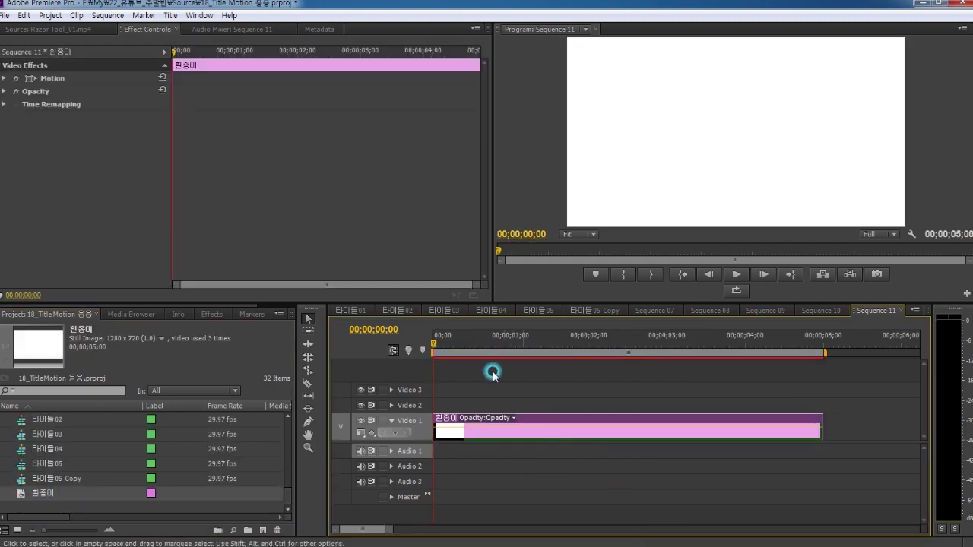
Step: Apply the Crop effect to the white clip with Right set to 50%
left_click(211, 314)
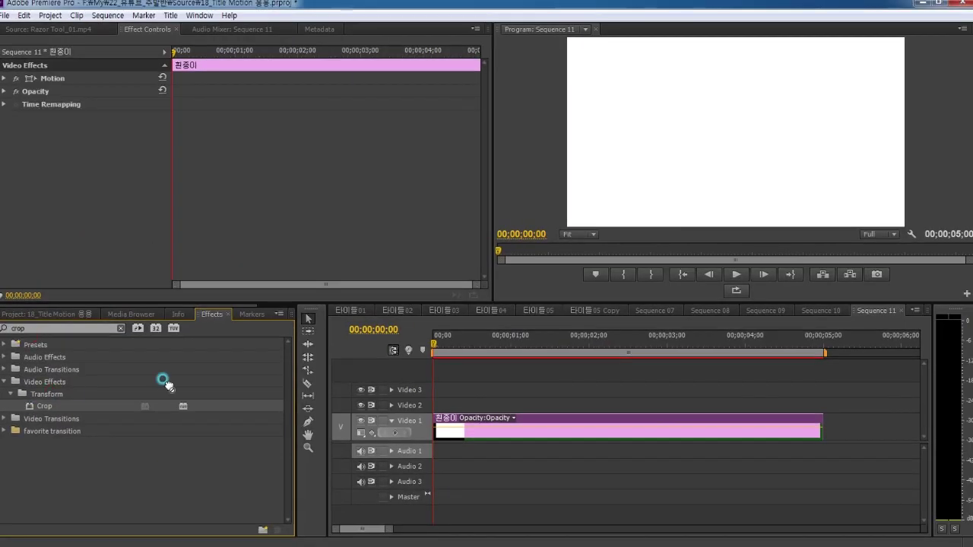
left_click_drag(28, 409, 539, 442)
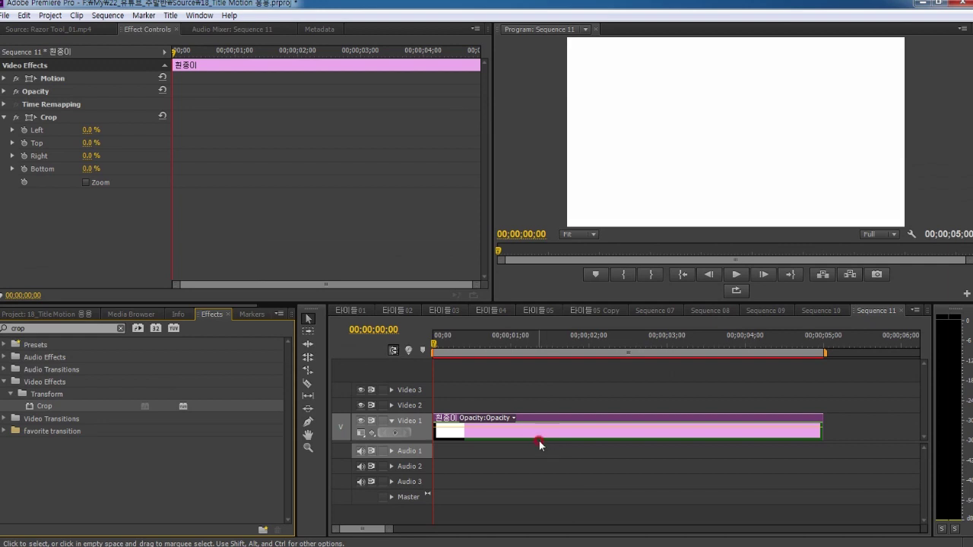
left_click(90, 157)
type("0")
left_click(185, 177)
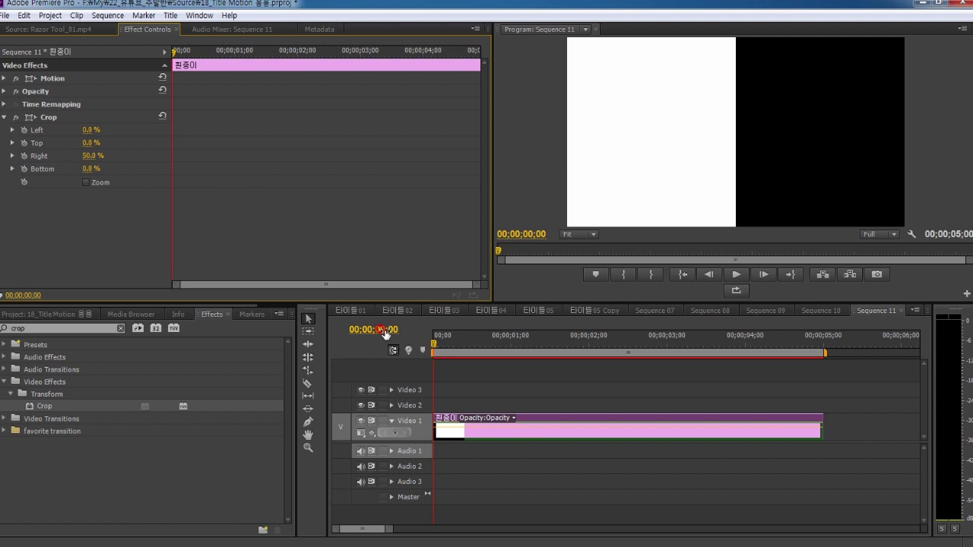
Step: Move the playhead to 1 second by entering 100 as the timecode
left_click(382, 330)
type("100")
left_click(368, 346)
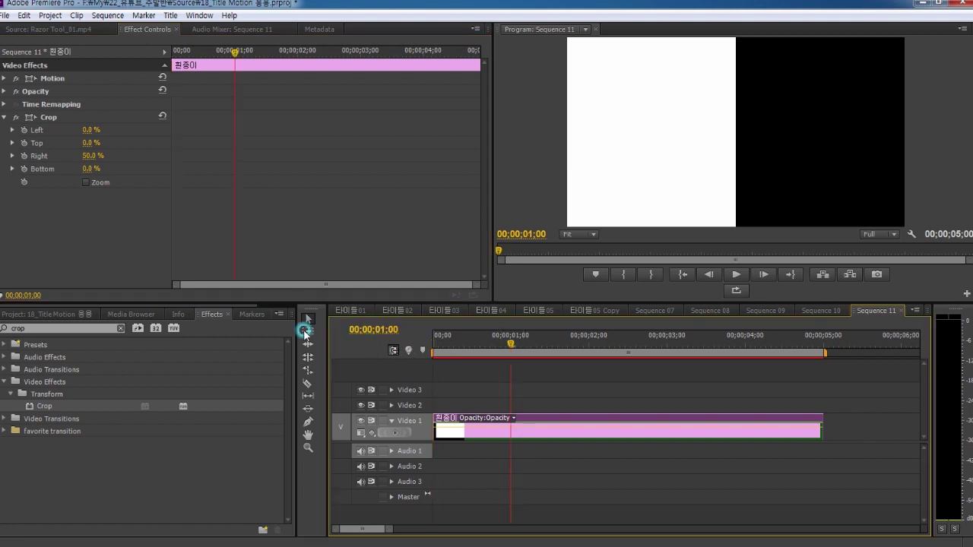
left_click(52, 79)
Step: Keyframe Position at 640, 360 at 1 second and Y -312 at 0 seconds, then preview
left_click(5, 78)
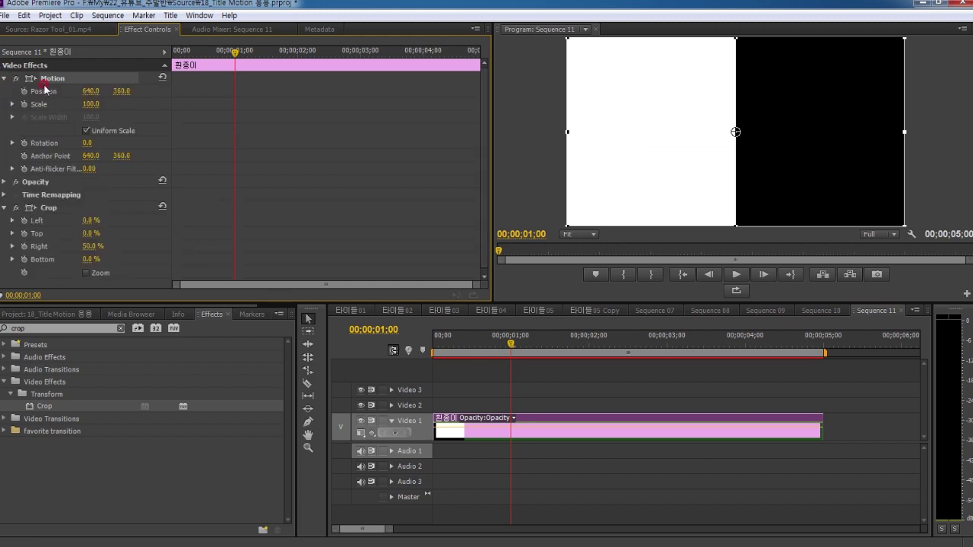
left_click(25, 91)
left_click_drag(235, 57, 129, 67)
left_click(597, 169)
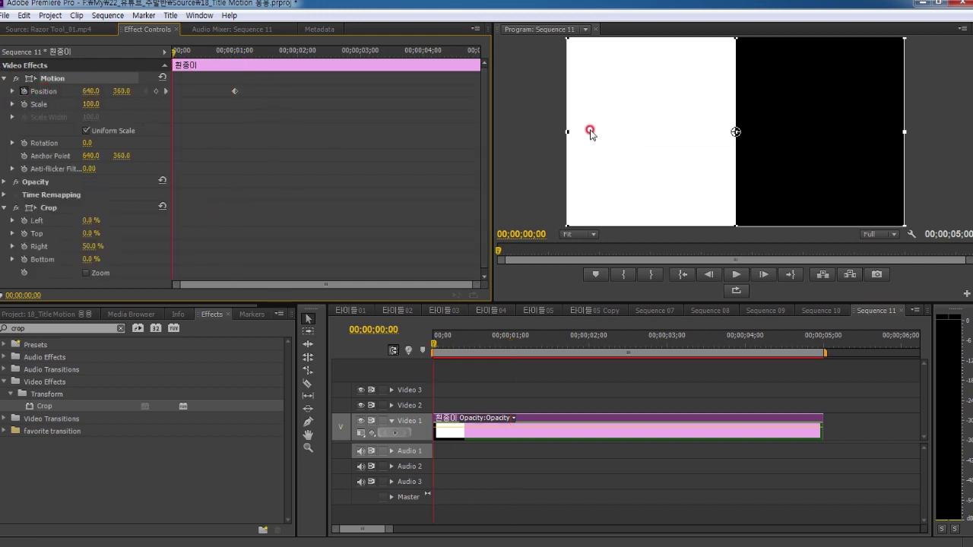
left_click(122, 91)
key("Return")
key("space")
key("space")
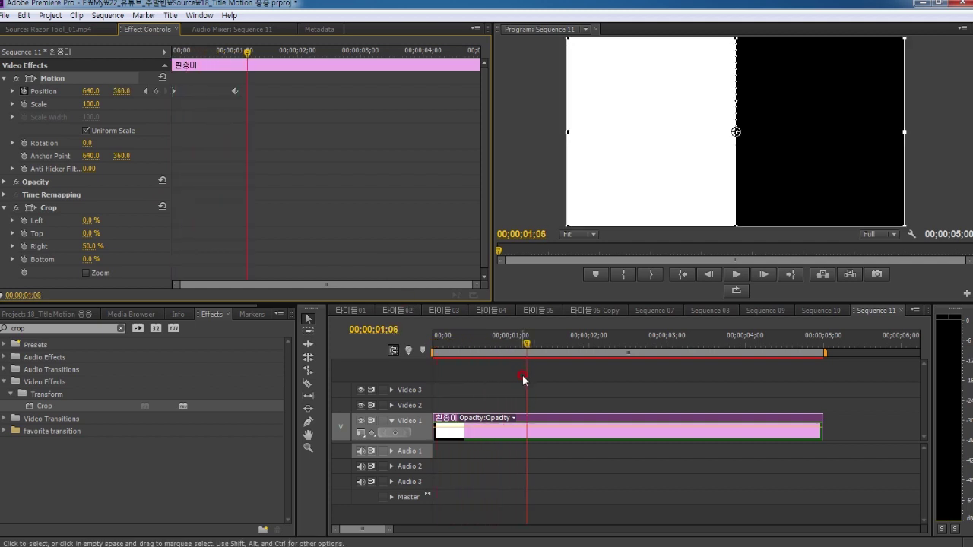
Step: Ease In the 1-second Position keyframe with a steeper velocity curve, then reselect the white clip
left_click(235, 92)
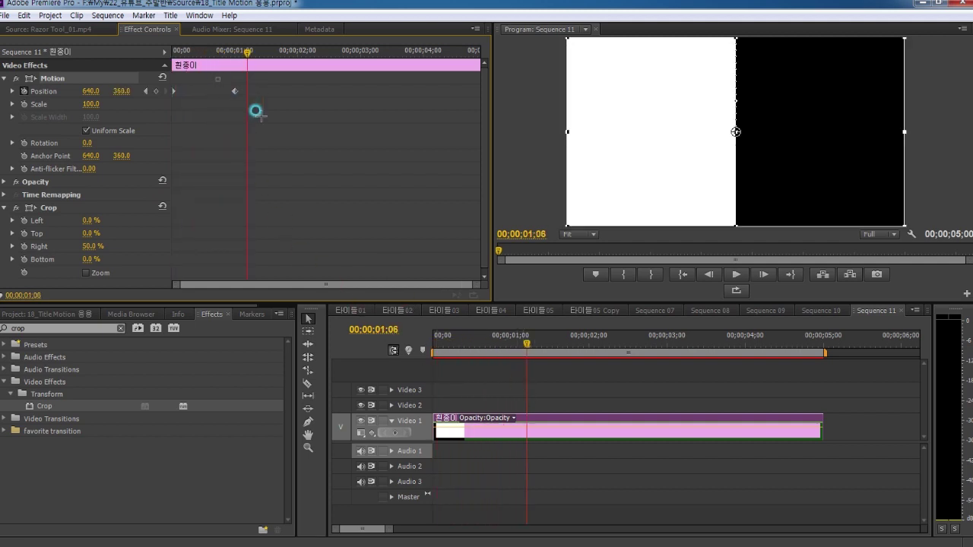
right_click(236, 93)
mouse_move(285, 196)
left_click(419, 269)
left_click(12, 92)
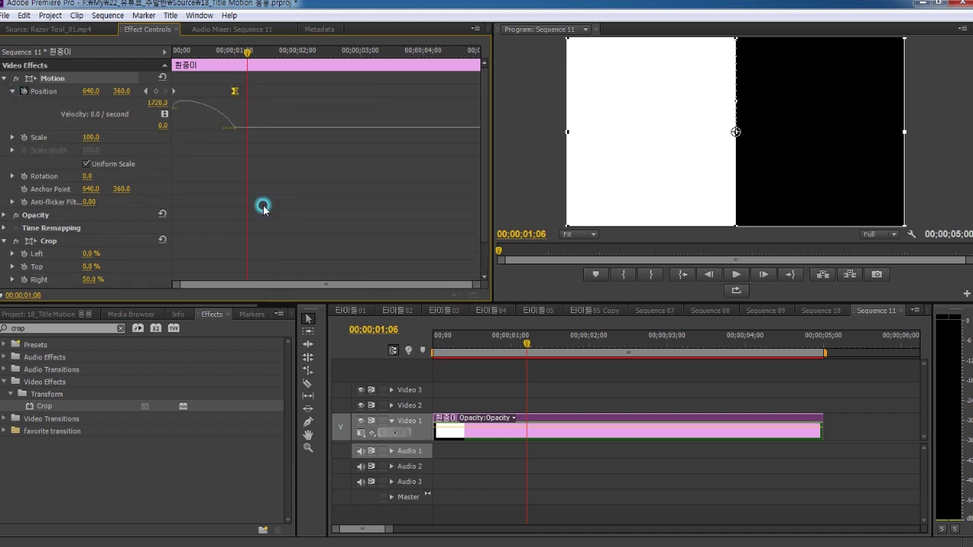
left_click_drag(225, 129, 164, 128)
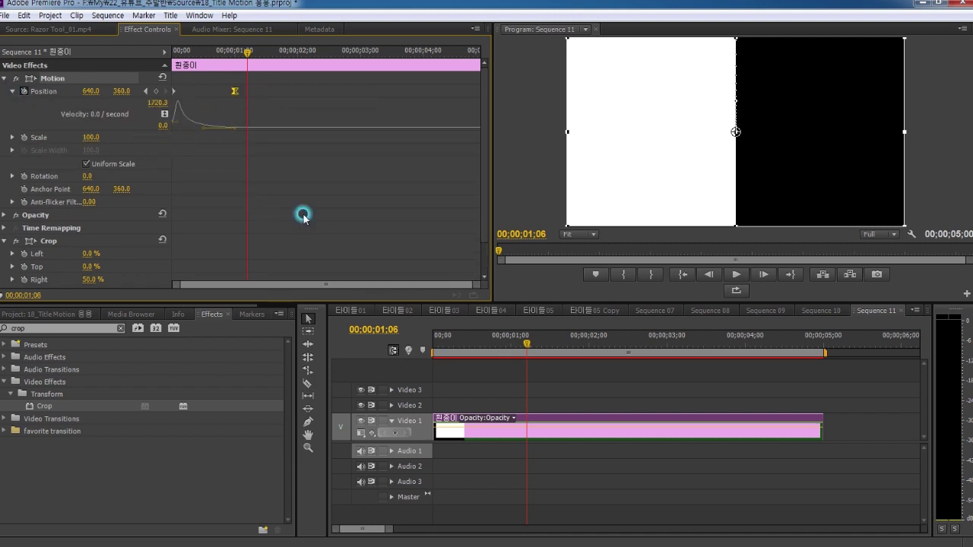
left_click(527, 437)
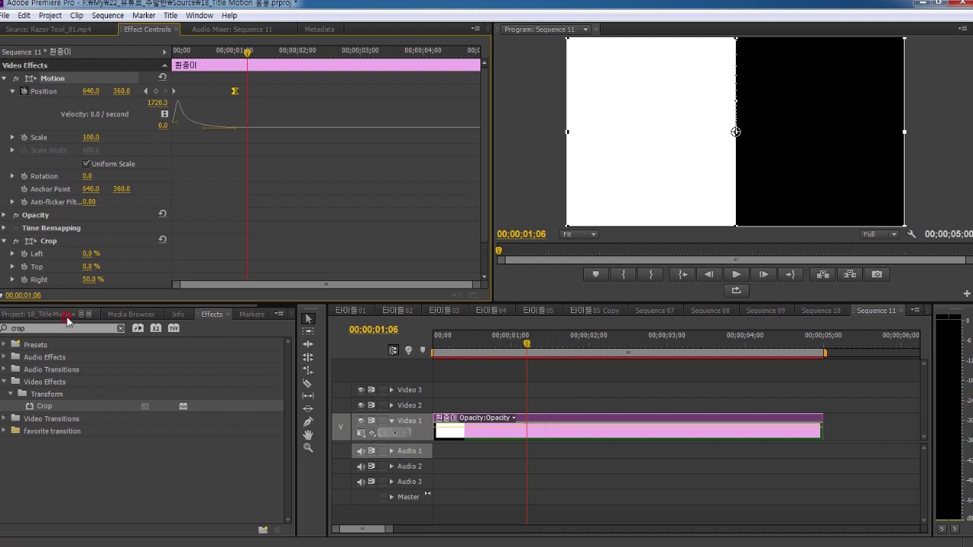
left_click(53, 314)
left_click(470, 439)
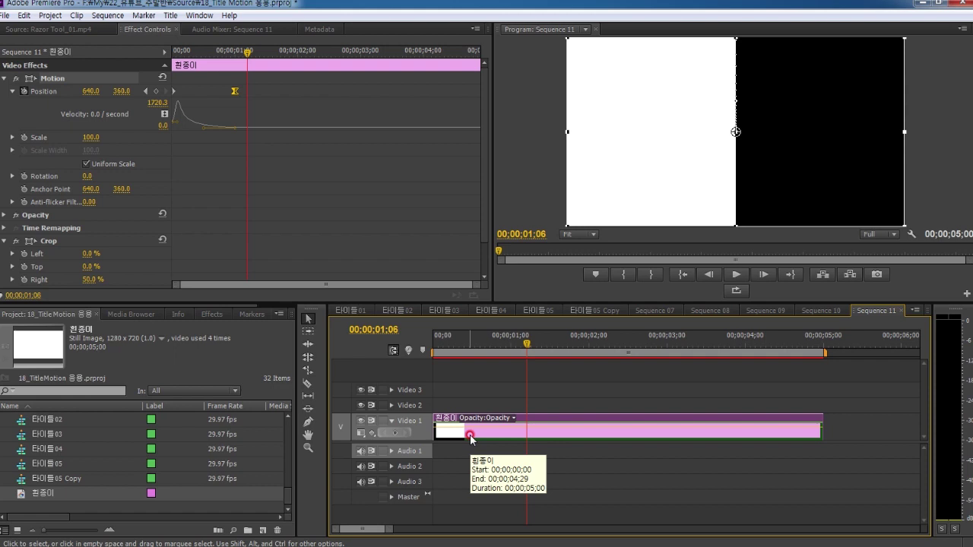
left_click_drag(470, 439, 487, 406)
left_click(721, 272)
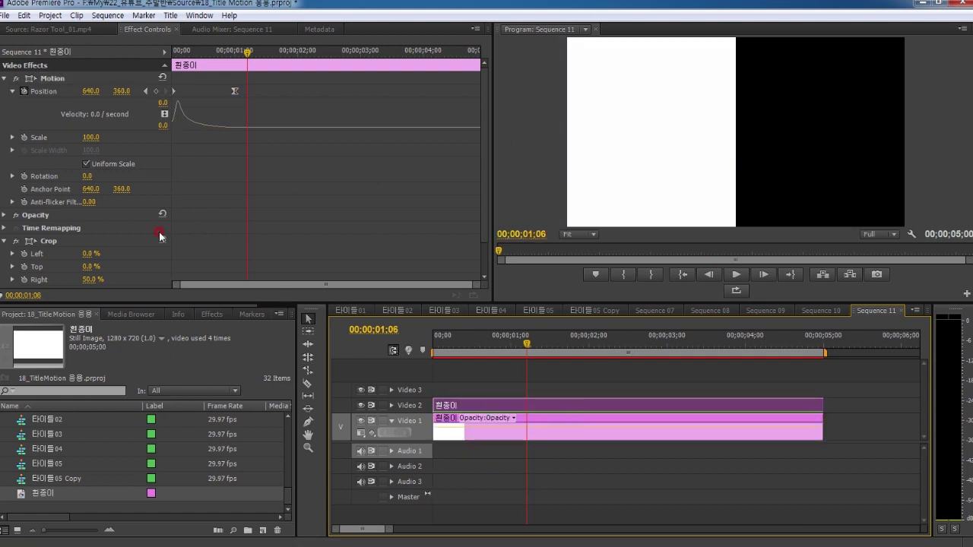
scroll(109, 223, "down", 2)
left_click(98, 216)
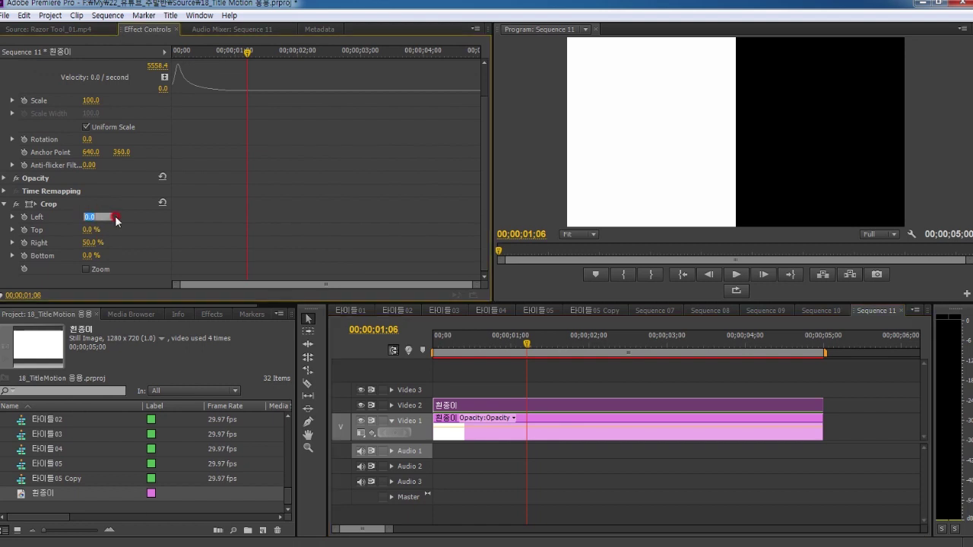
type("50")
left_click(124, 231)
left_click(93, 241)
type("0")
key("Return")
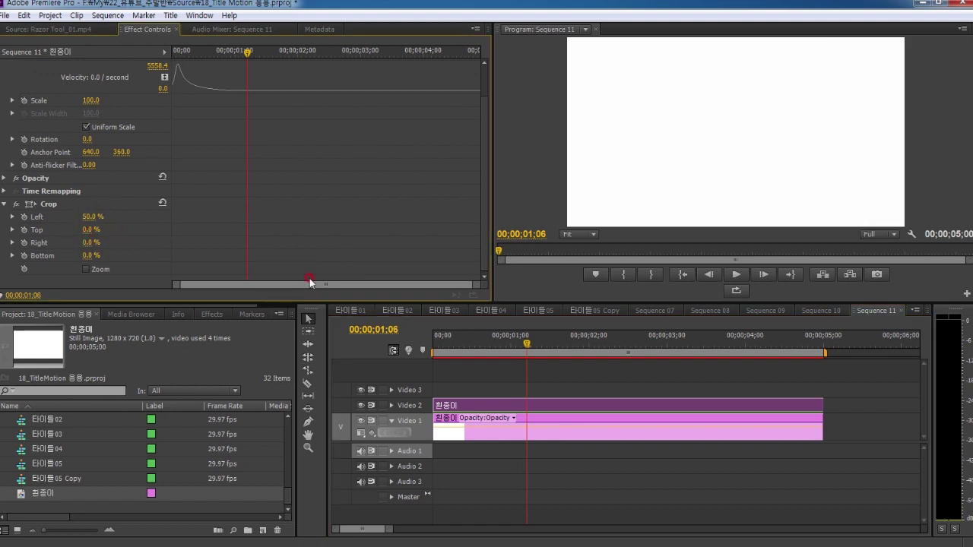
scroll(370, 199, "up", 3)
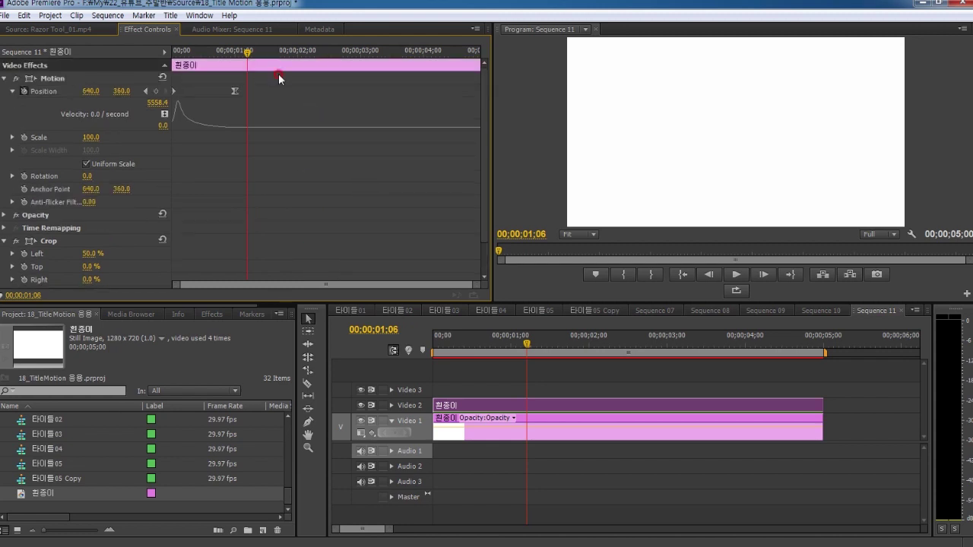
left_click_drag(252, 56, 154, 54)
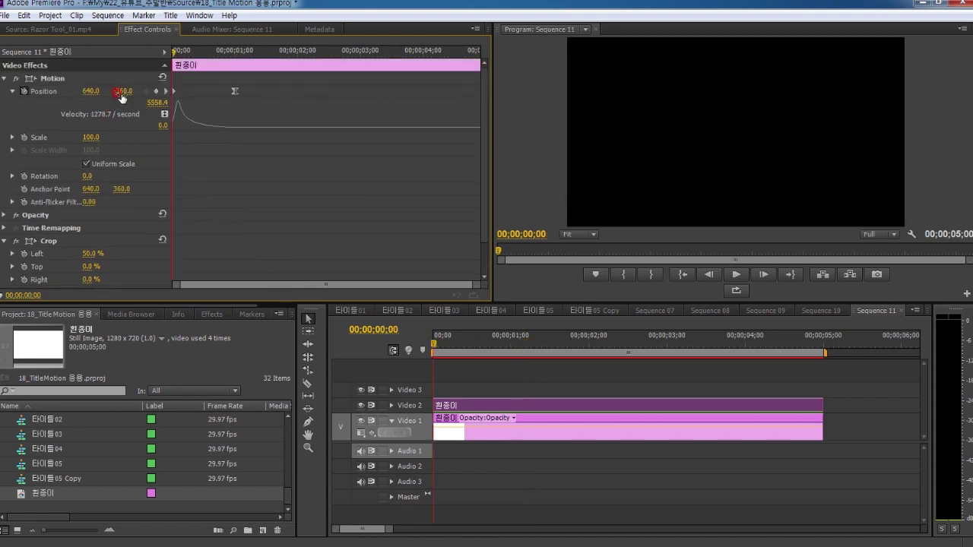
left_click_drag(123, 94, 116, 80)
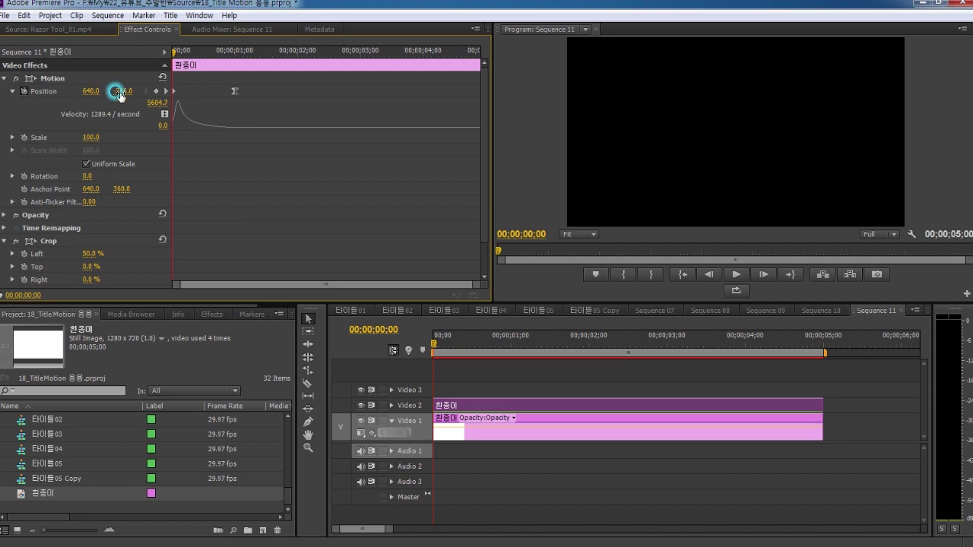
type("1080")
key("Return")
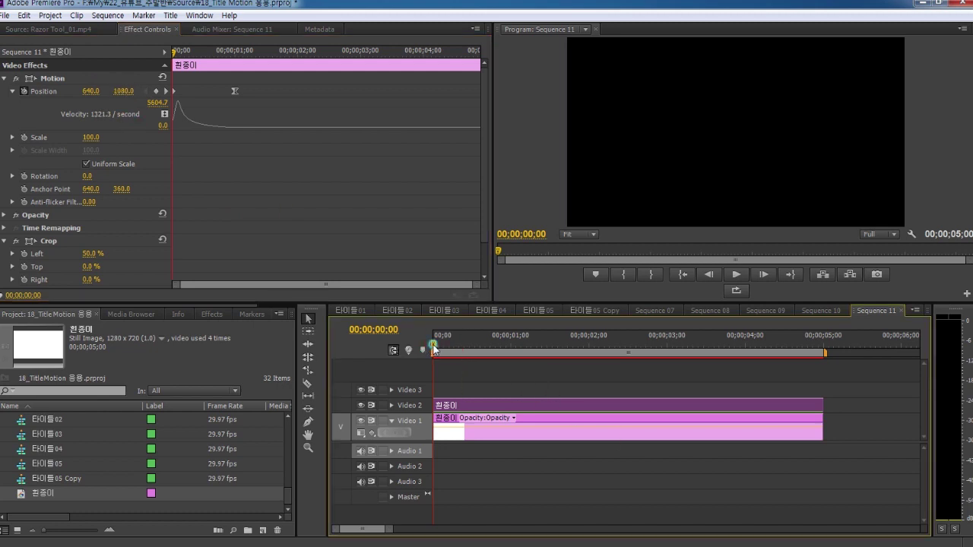
key("space")
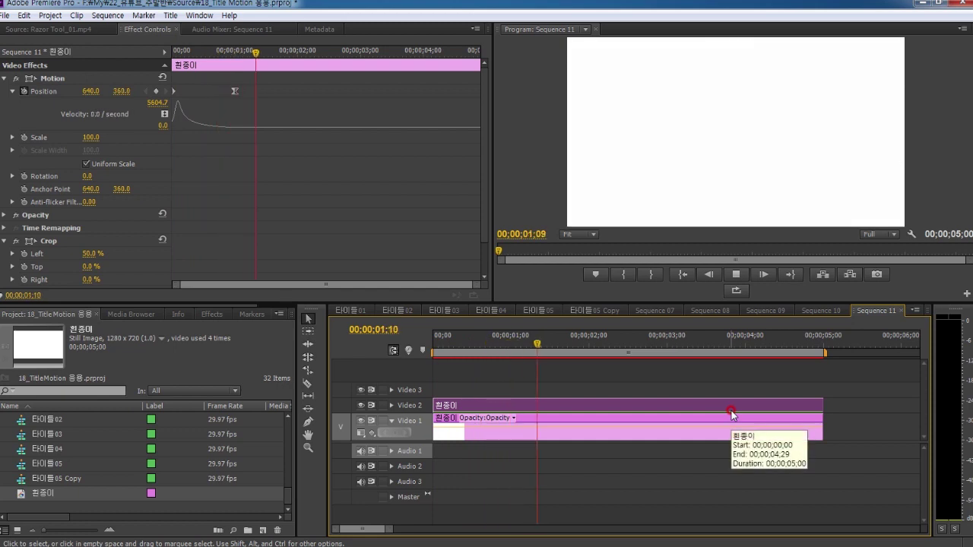
key("space")
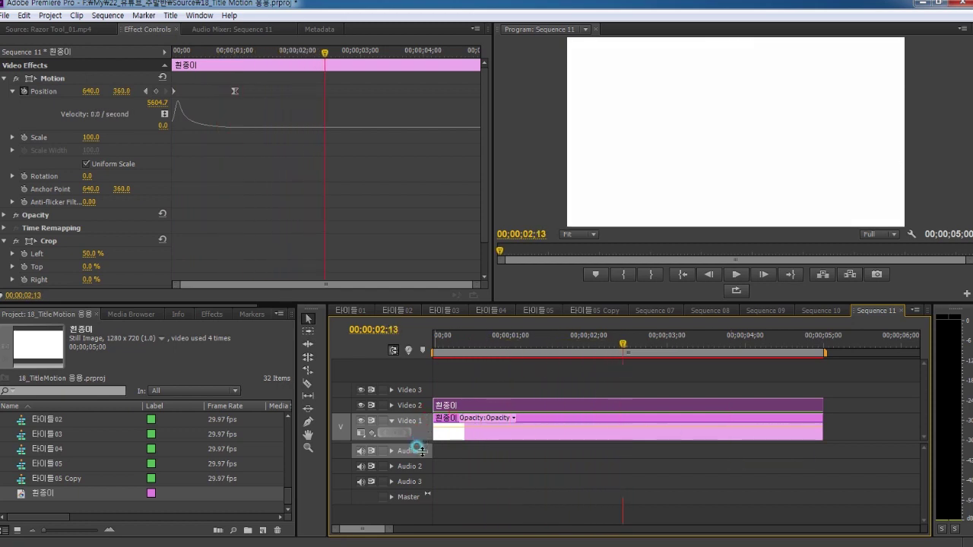
scroll(414, 433, "up", 1)
left_click_drag(624, 347, 511, 343)
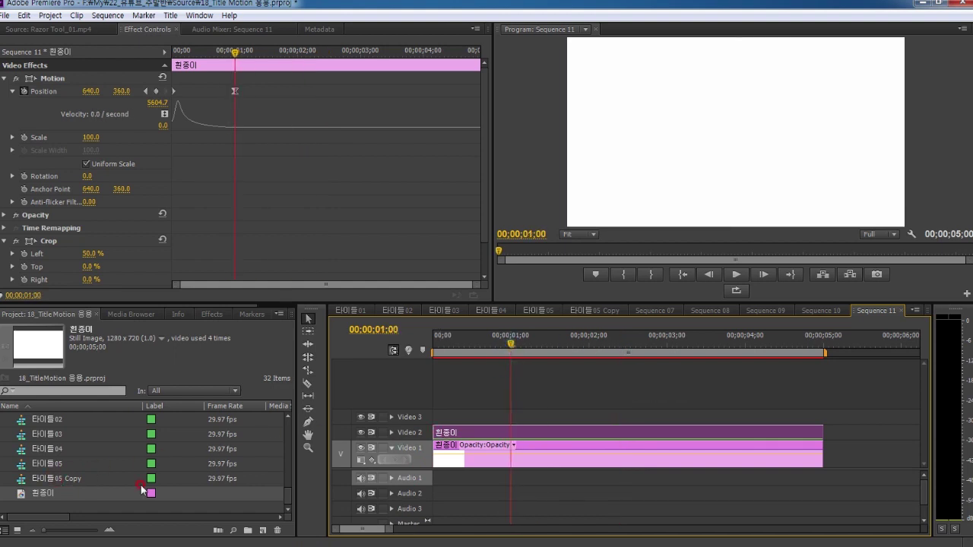
Step: Place Title 15 on Video 3 at 1 second, extend it to 5 seconds, and select it
left_click_drag(292, 502, 292, 479)
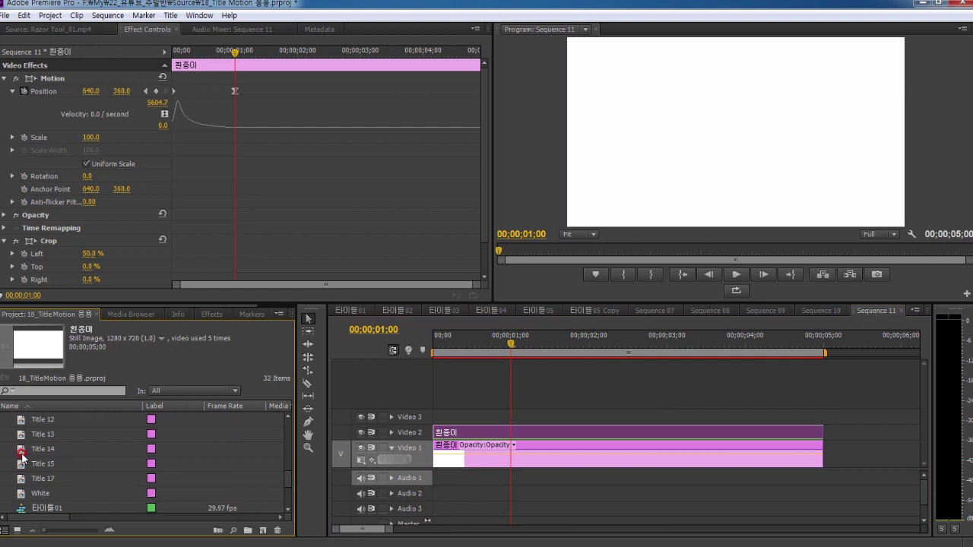
left_click(41, 466)
left_click_drag(40, 466, 537, 417)
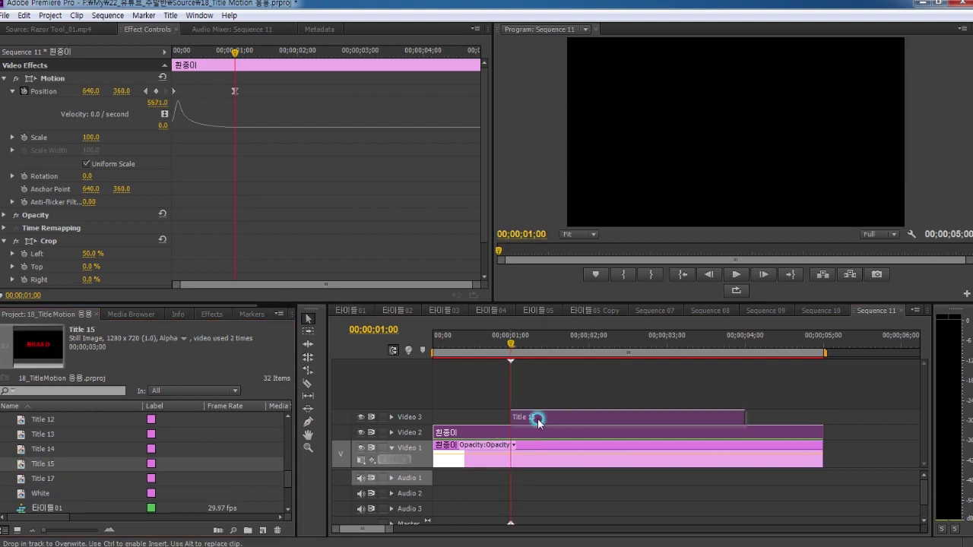
left_click_drag(744, 417, 813, 417)
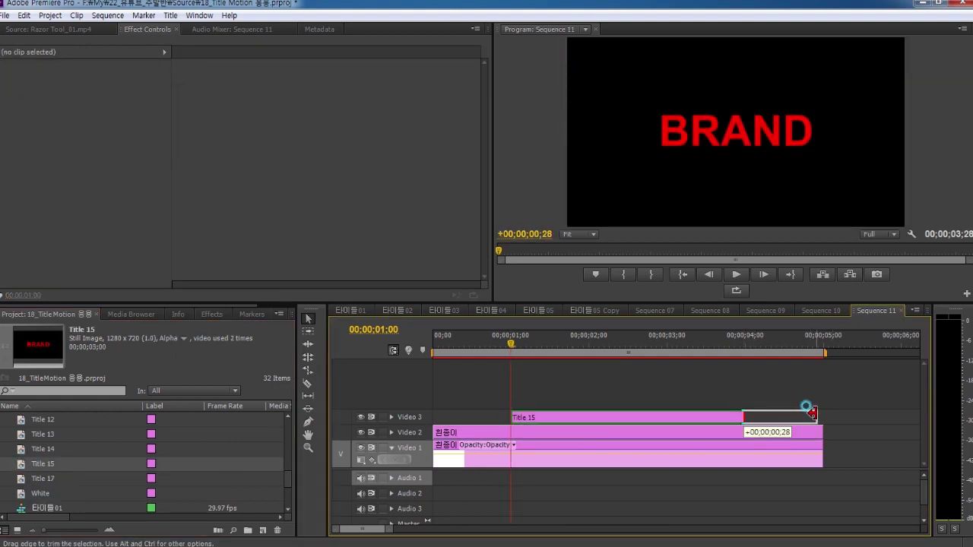
left_click_drag(511, 345, 594, 352)
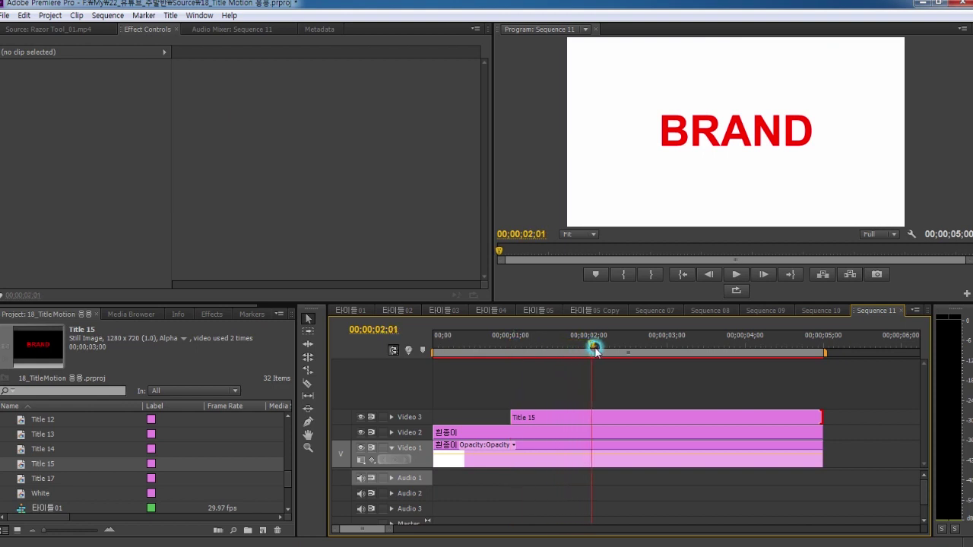
left_click(551, 418)
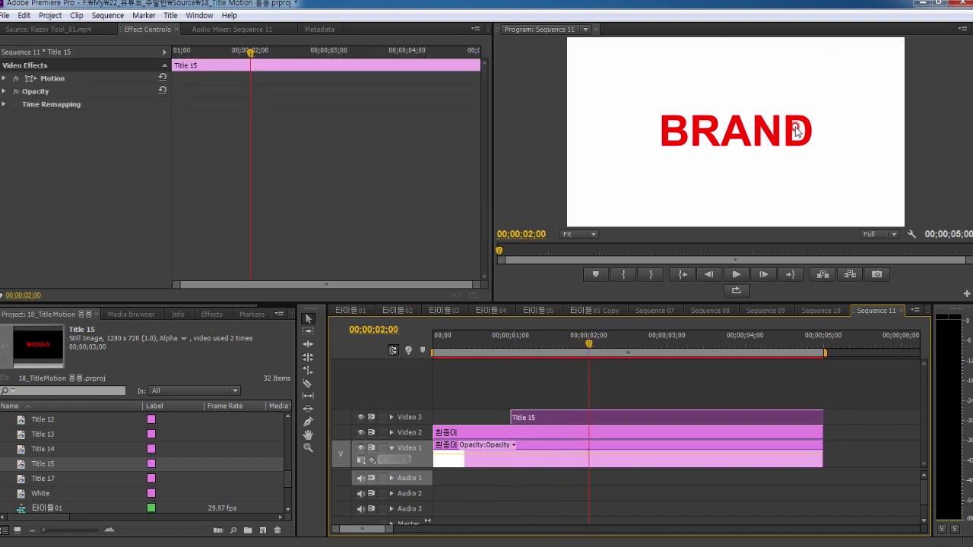
Step: Keyframe BRAND's Position at 640, 360 at 2 seconds and below frame at 1 second
left_click(61, 79)
left_click(4, 79)
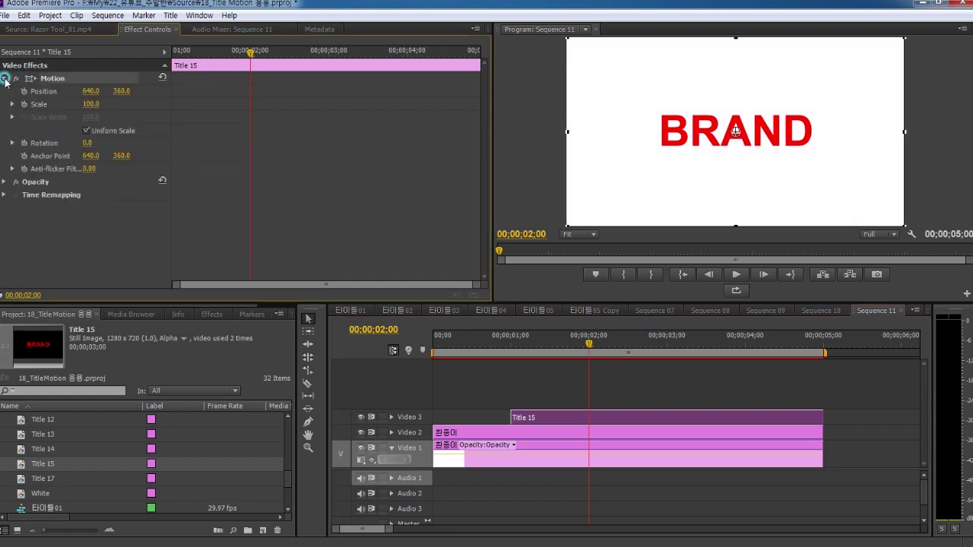
left_click(22, 91)
left_click_drag(252, 51, 145, 51)
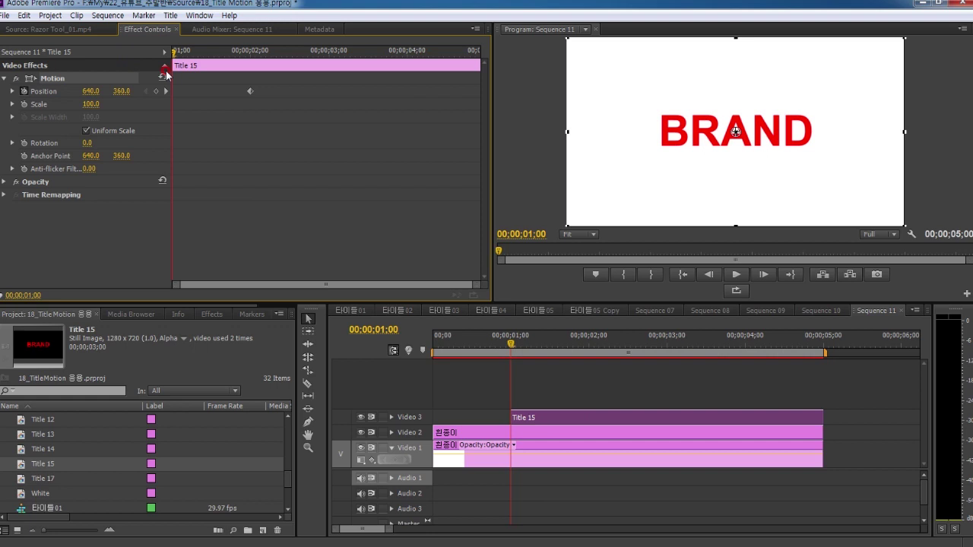
left_click_drag(736, 131, 736, 306)
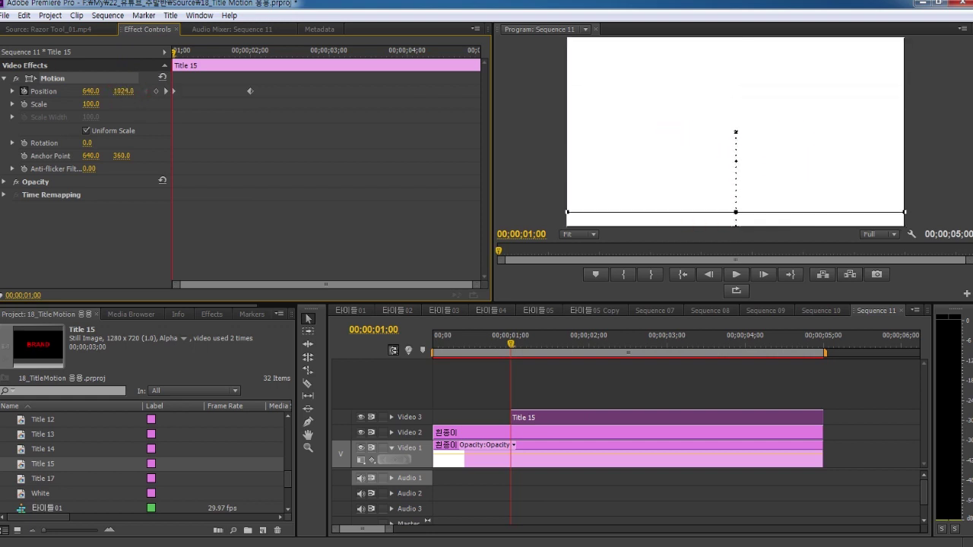
Step: Apply Ease In to the 2-second Position keyframe and lengthen its velocity ease
left_click(251, 91)
right_click(252, 92)
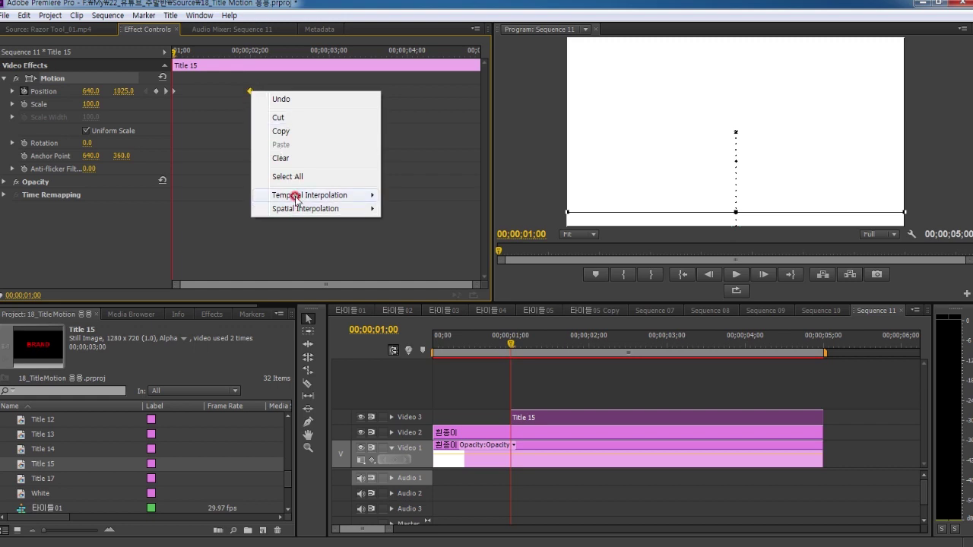
mouse_move(295, 196)
left_click(471, 249)
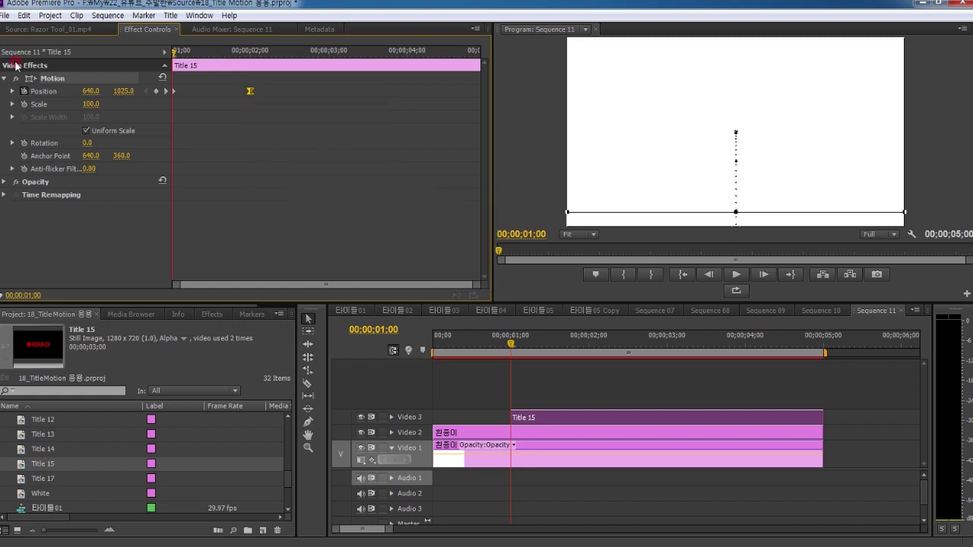
left_click(14, 92)
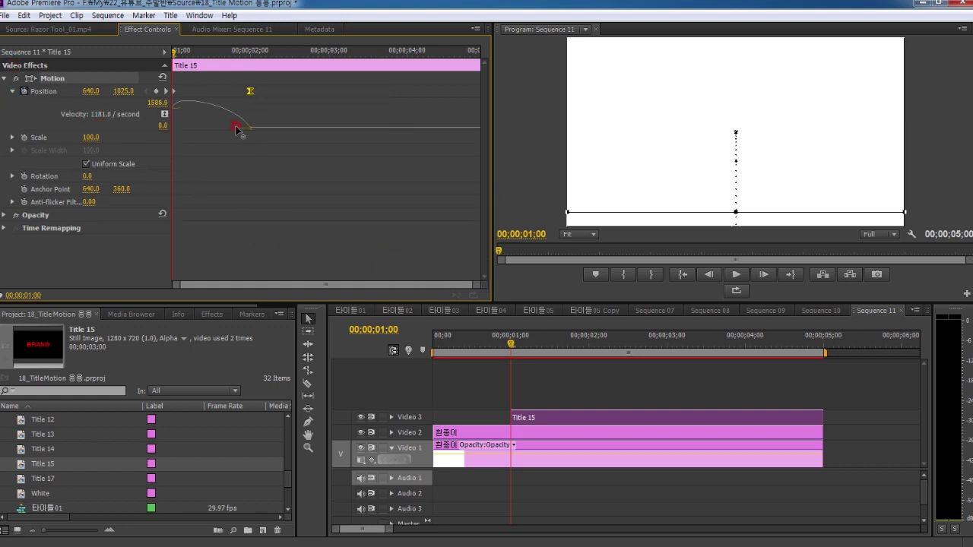
left_click_drag(236, 129, 178, 124)
left_click(206, 144)
left_click(167, 91)
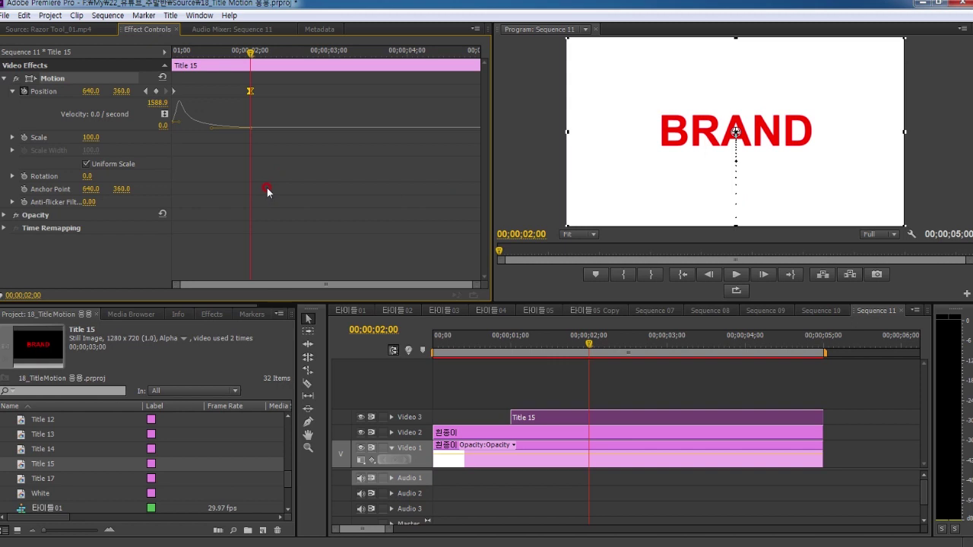
Step: Keyframe BRAND's Scale at 100 at 2 seconds and 90 at 3 seconds
left_click(26, 137)
left_click_drag(252, 56, 329, 67)
left_click(243, 124)
left_click(90, 137)
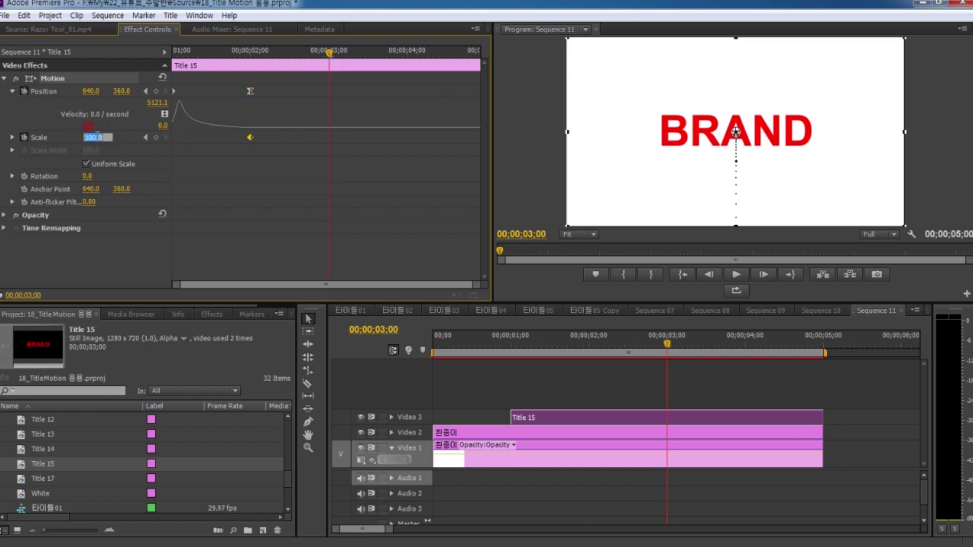
type("90")
left_click(112, 132)
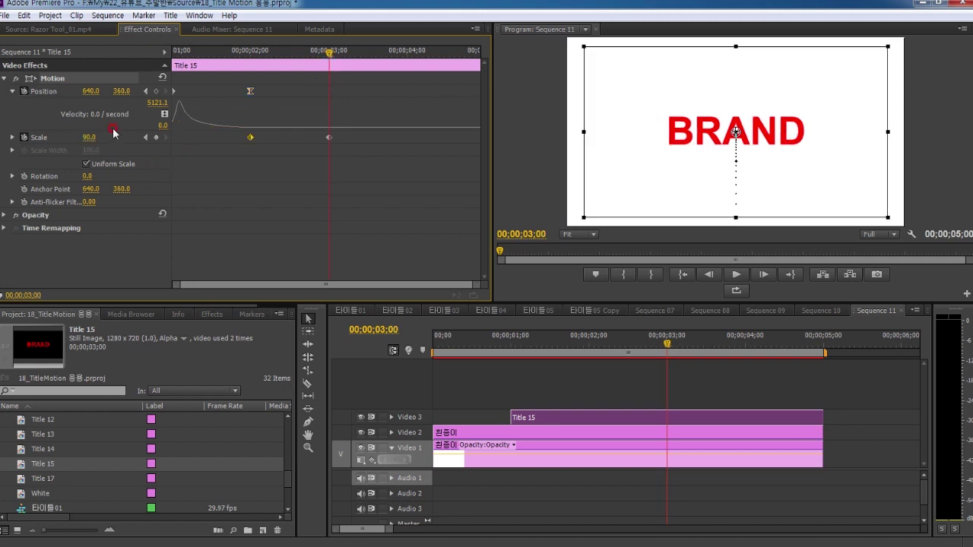
Step: Apply Ease In to the 3-second Scale keyframe and lengthen its velocity ease
right_click(327, 138)
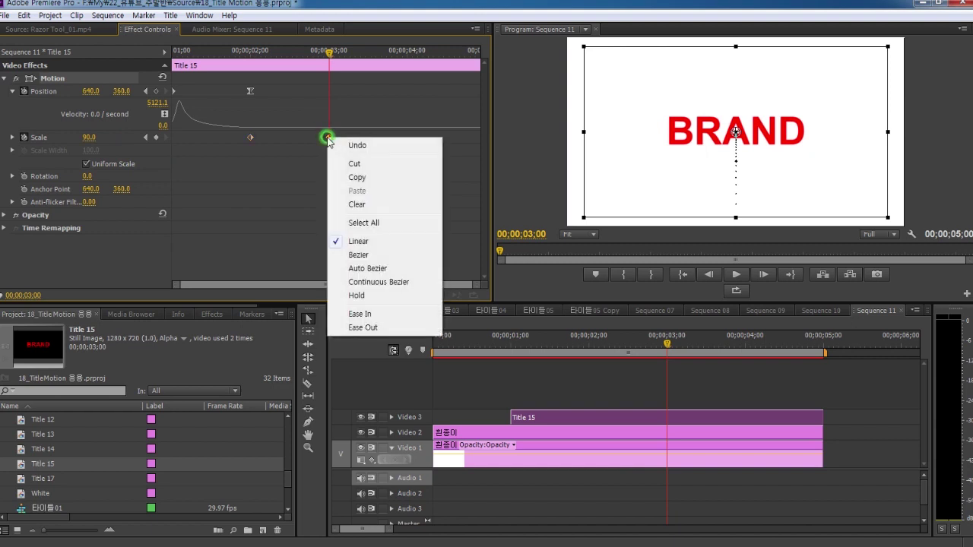
left_click(364, 299)
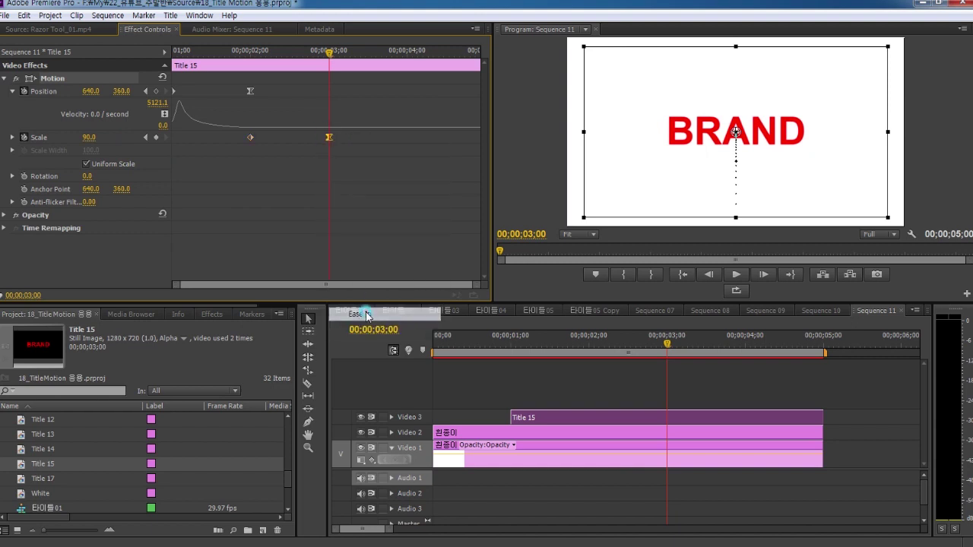
left_click(13, 138)
left_click_drag(317, 202, 260, 201)
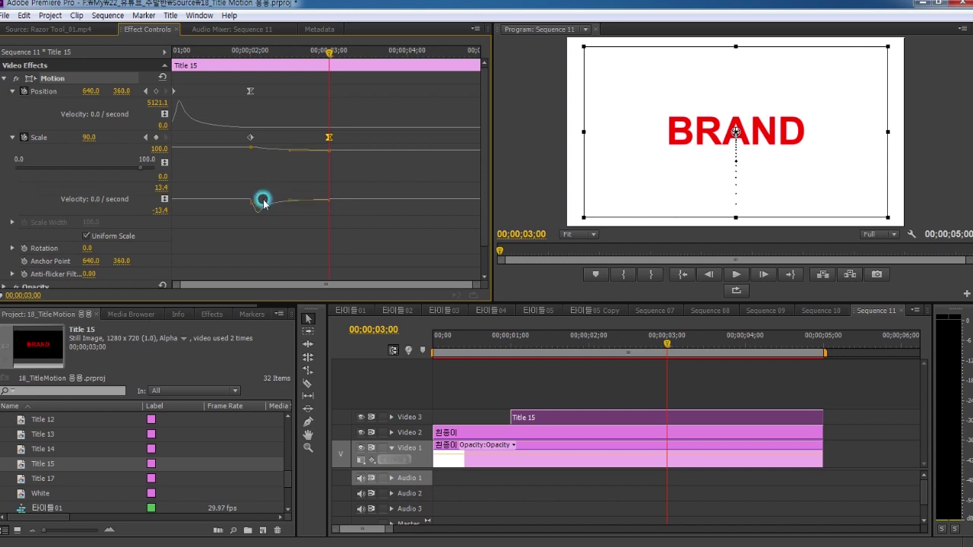
Step: Preview the title animation from the start, then set the playhead to 2 seconds
left_click(616, 350)
key("Home")
key("space")
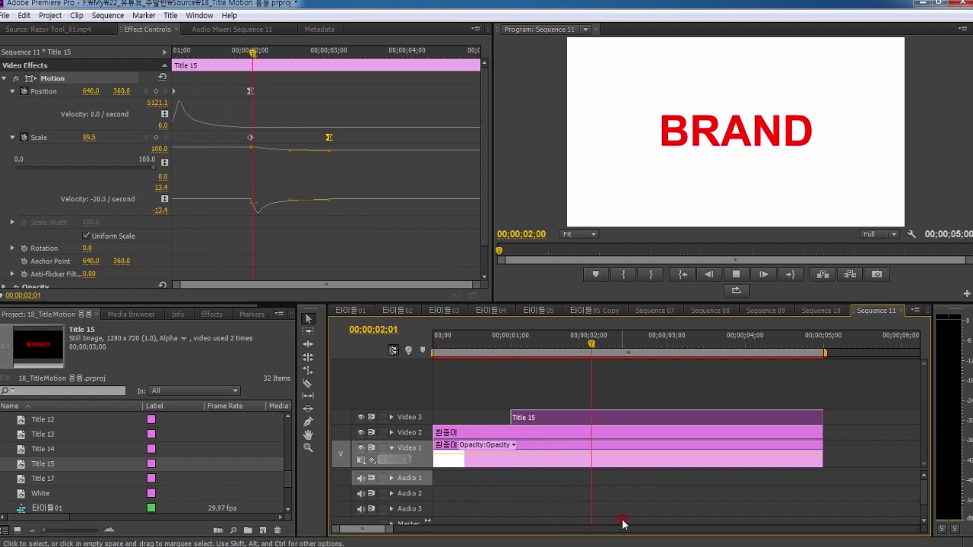
key("space")
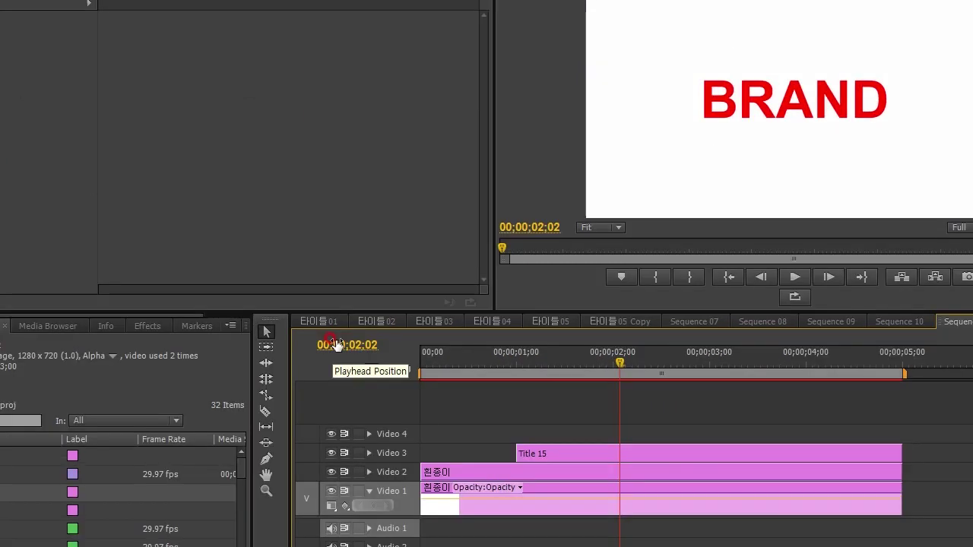
left_click(365, 329)
type("200")
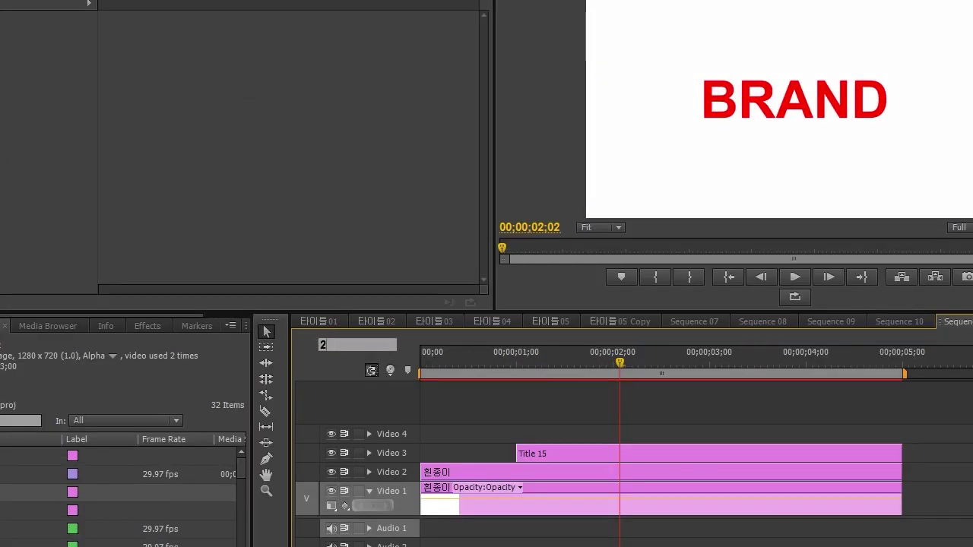
key("Return")
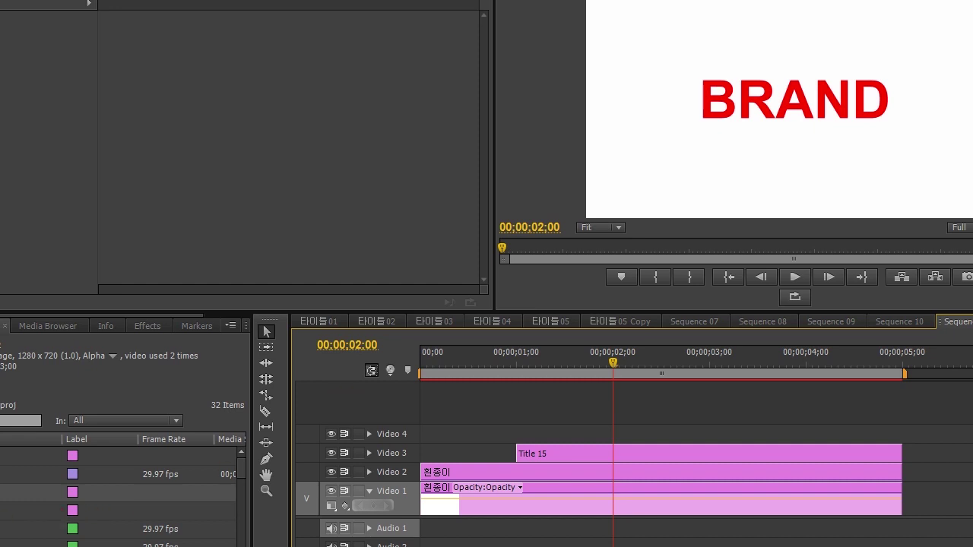
left_click(2, 492)
Step: Place the rec_02 black bar on Video 4 at 2 seconds and select it at the 3-second mark
left_click_drag(3, 492, 619, 434)
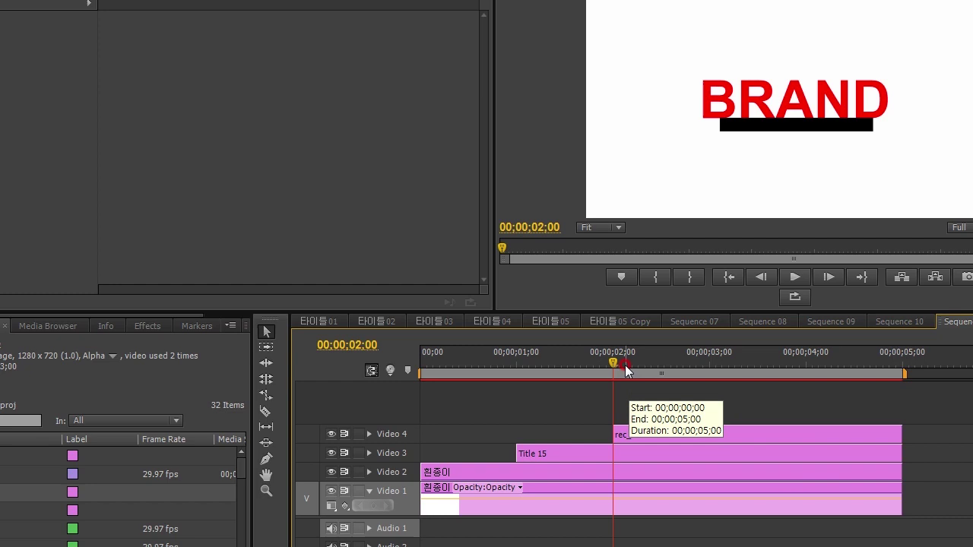
left_click(347, 345)
type("3")
key("Return")
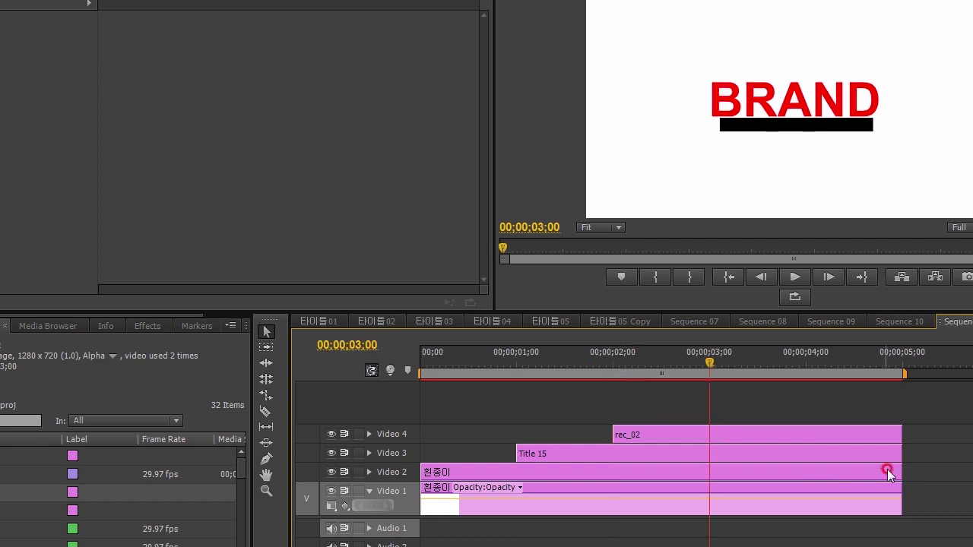
left_click(676, 436)
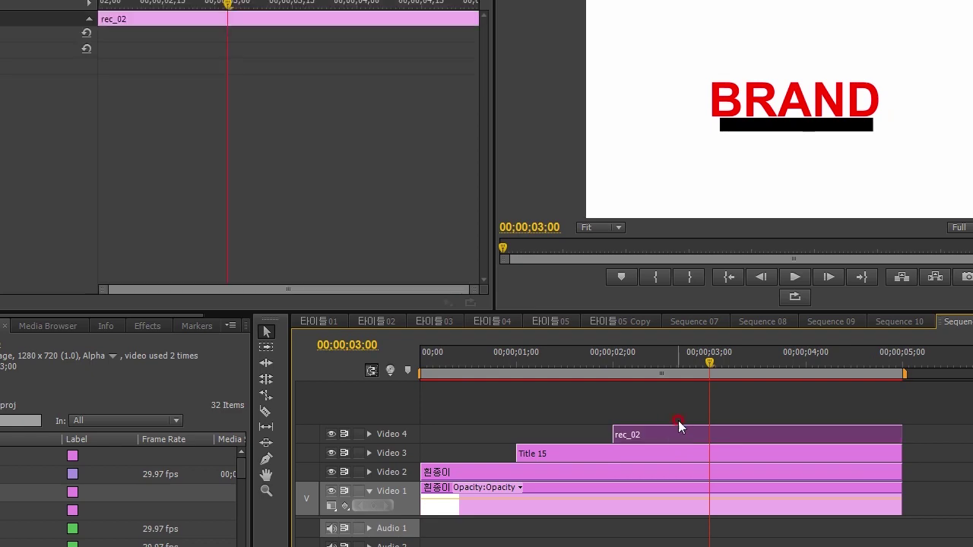
left_click(22, 33)
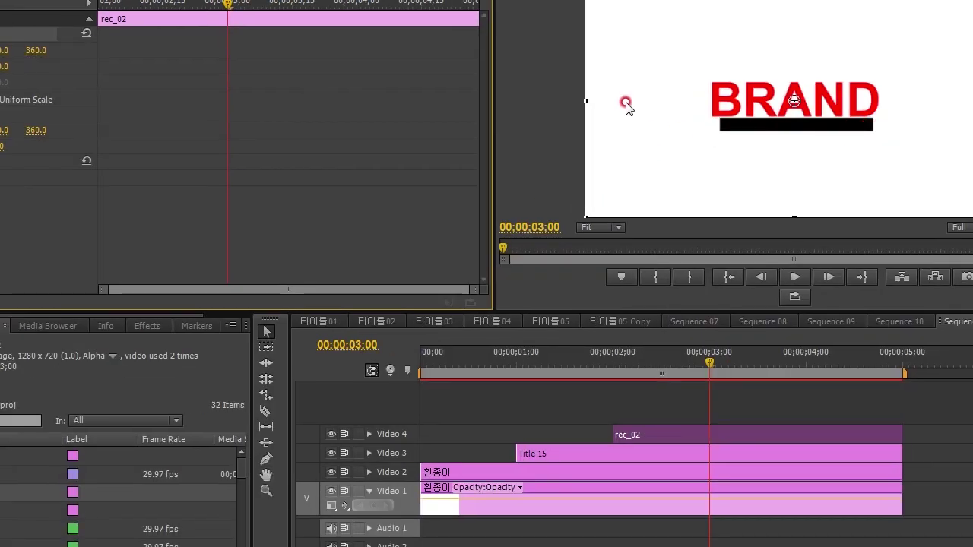
Step: Adjust the bar's Position X until it sits directly under BRAND
left_click_drag(3, 133, 3, 133)
left_click(813, 160)
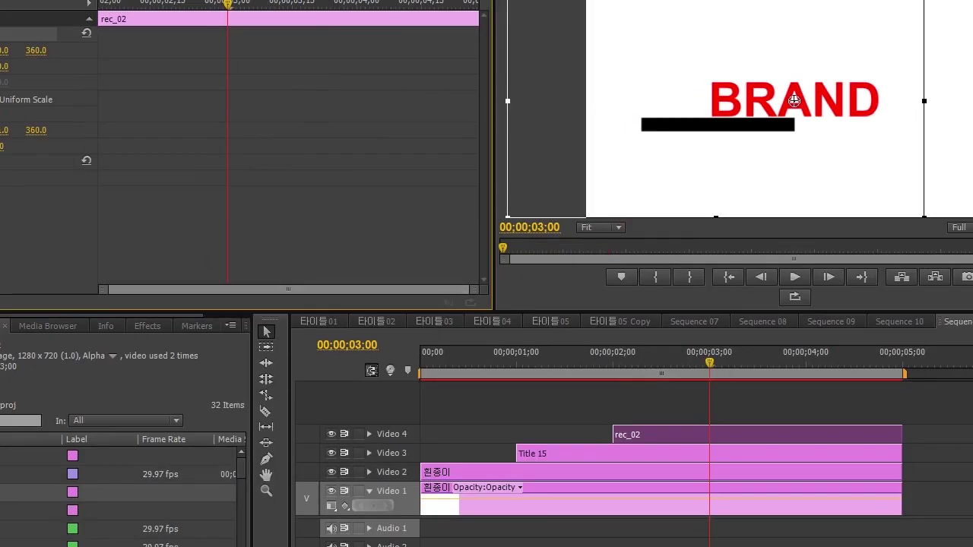
left_click(7, 130)
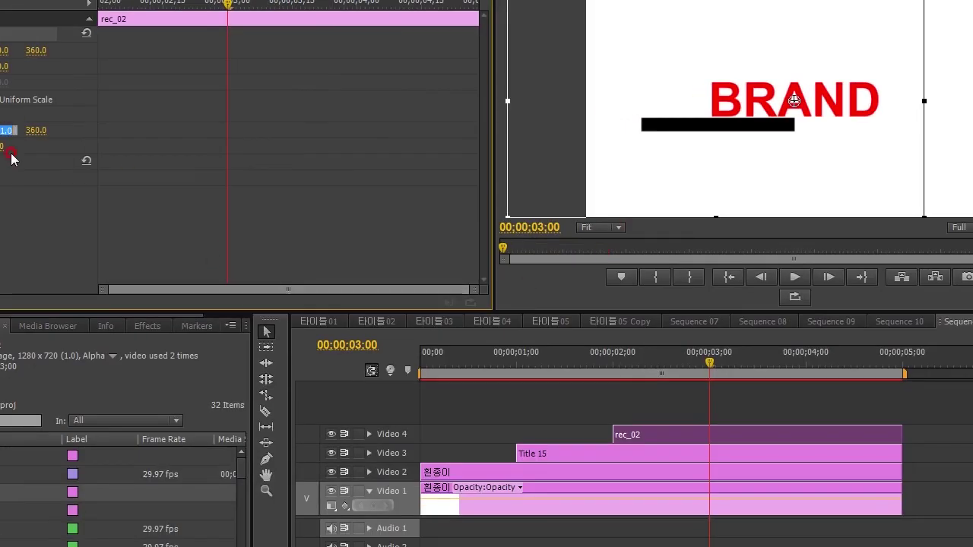
key("Return")
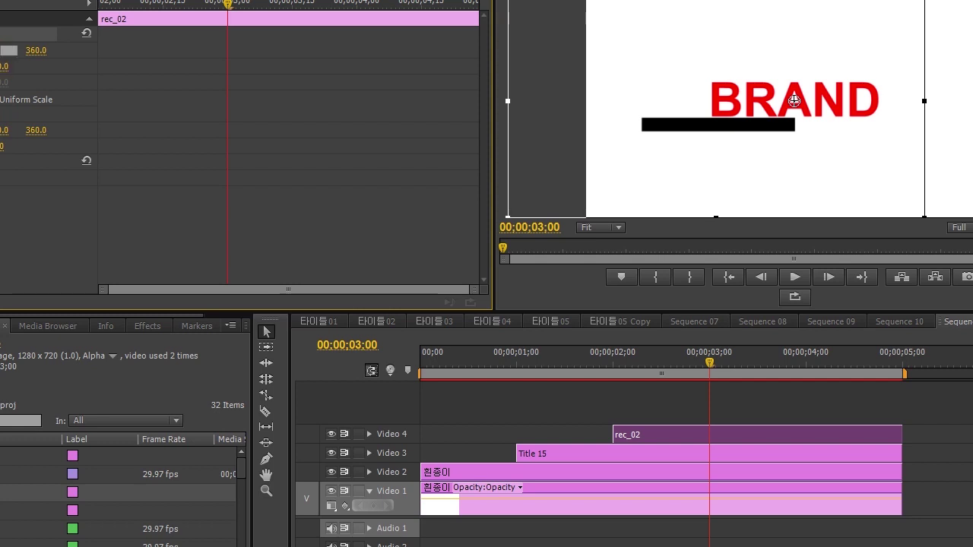
left_click_drag(1, 66, 6, 68)
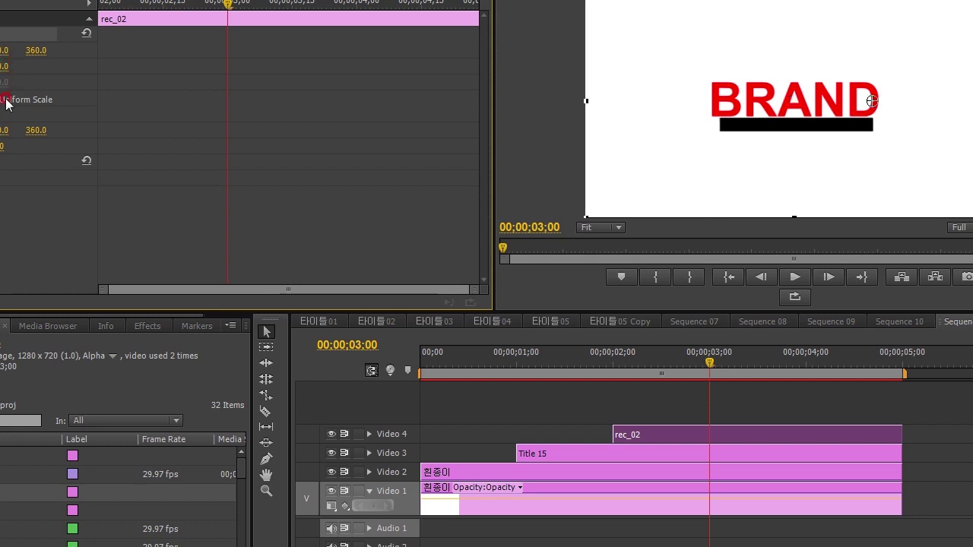
left_click(164, 228)
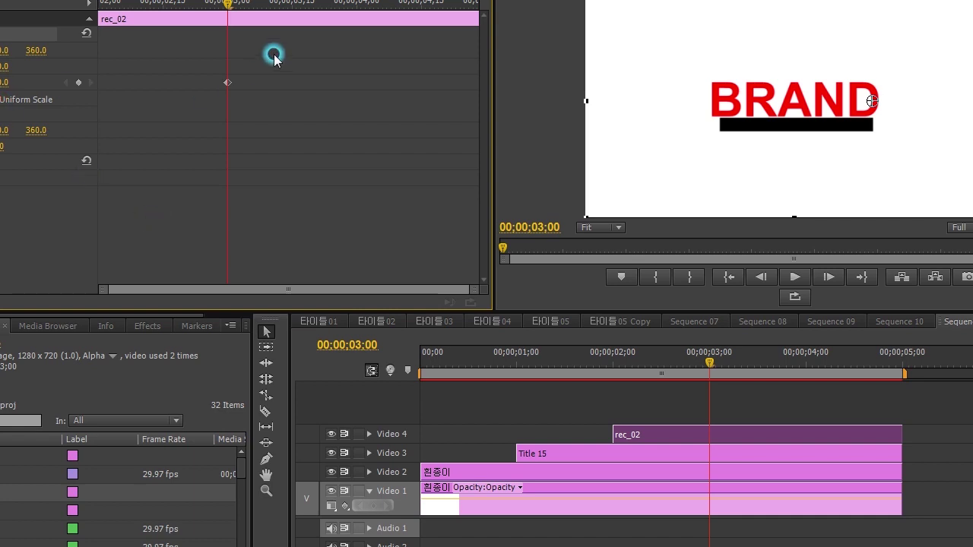
left_click_drag(228, 7, 141, 7)
Step: Set the bar's Scale to 0 at 2 seconds and ease into the 3-second scale keyframe
left_click(113, 157)
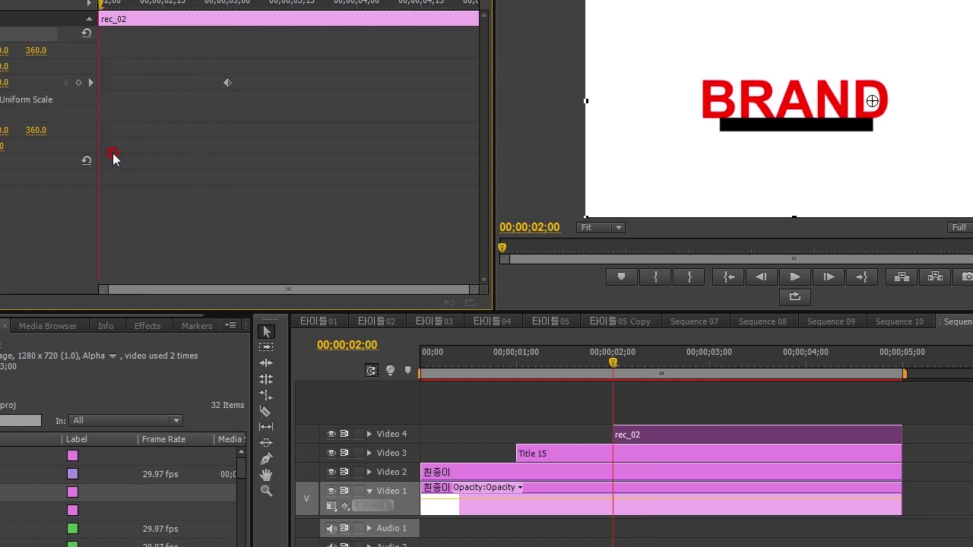
left_click(3, 84)
left_click(382, 301)
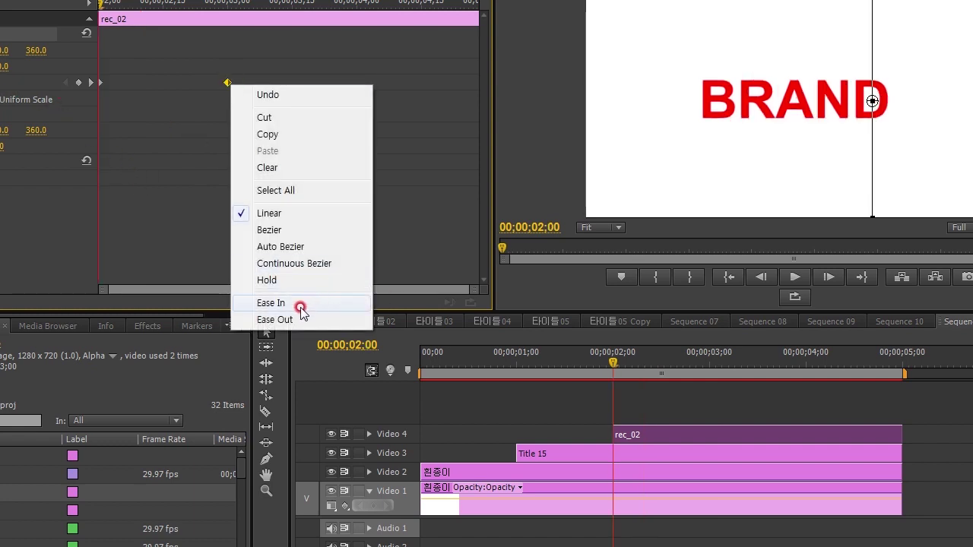
left_click(296, 303)
left_click(196, 190)
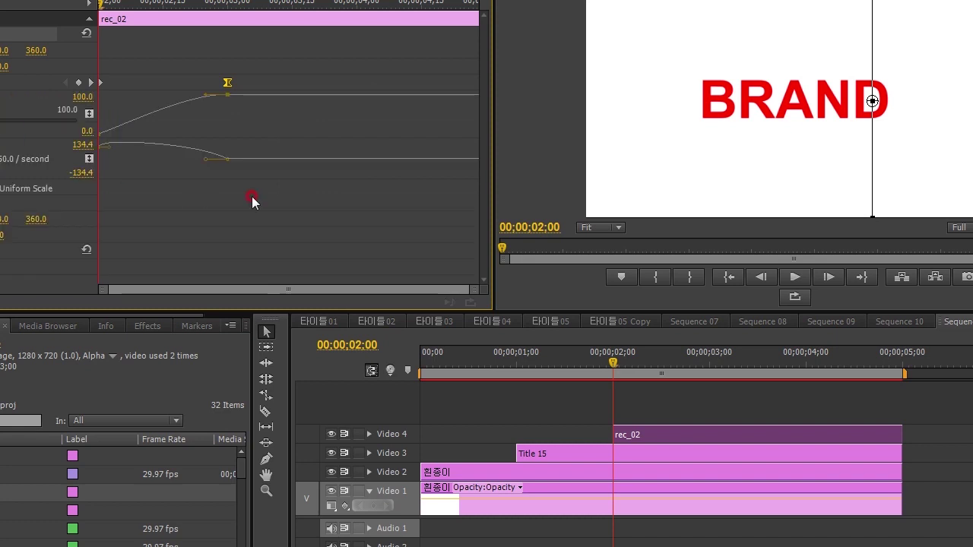
left_click_drag(205, 163, 123, 162)
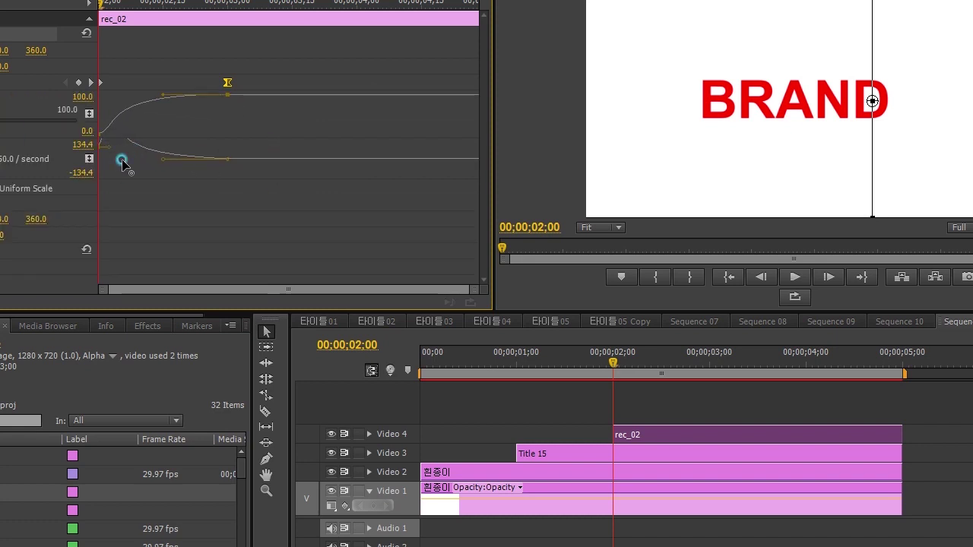
Step: Check the full-size bar, then place the MOTION GRAPHIC title on a new top track
left_click(796, 417)
mouse_move(612, 364)
left_mouse_down()
mouse_move(743, 383)
mouse_move(687, 383)
left_mouse_up()
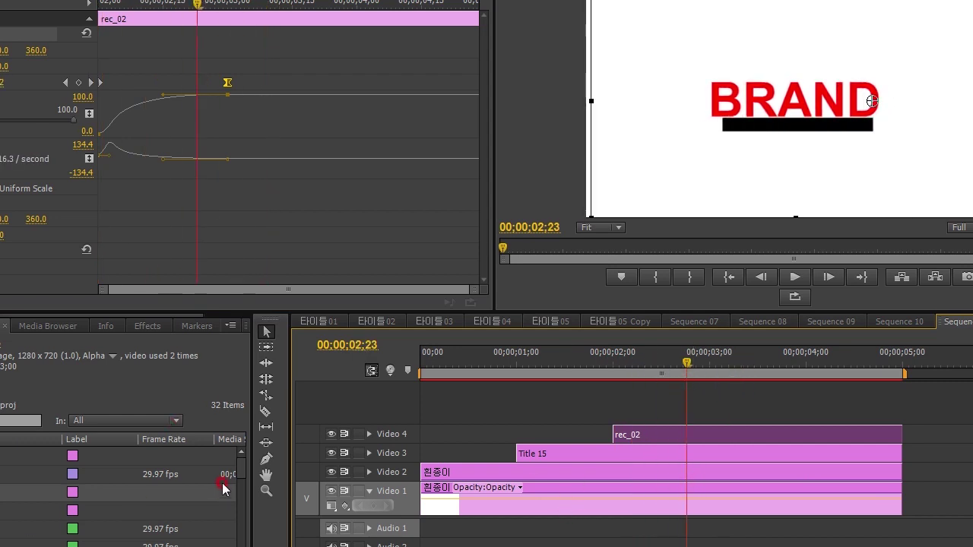
left_click_drag(241, 475, 243, 535)
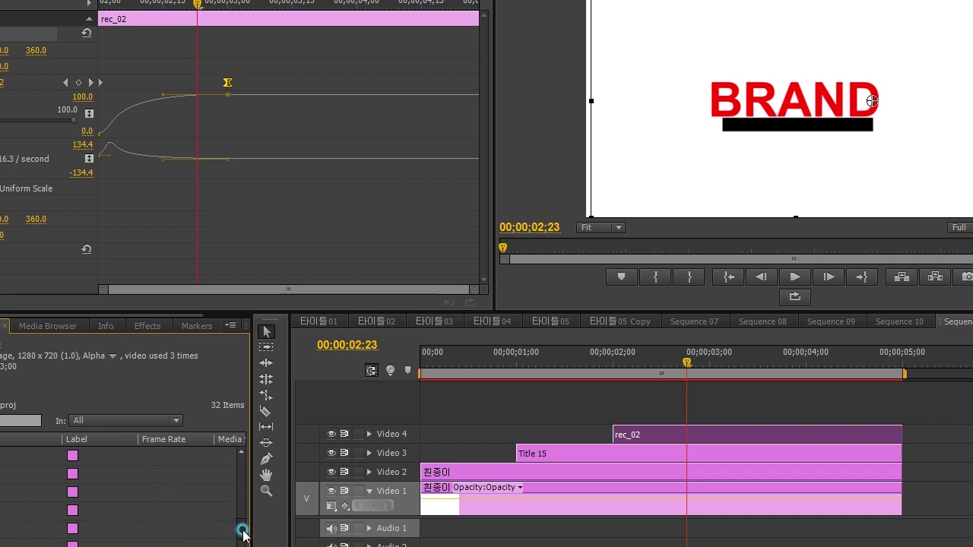
left_click_drag(872, 101, 618, 403)
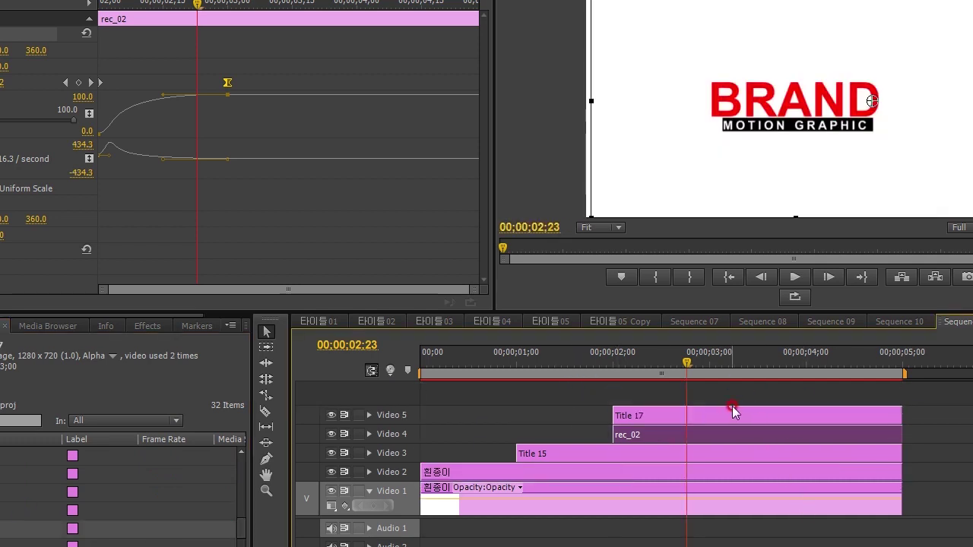
Step: Keyframe Title 17's resting position at 3 seconds and start it off to the left at 2 seconds
type("300")
key("Return")
left_click(371, 371)
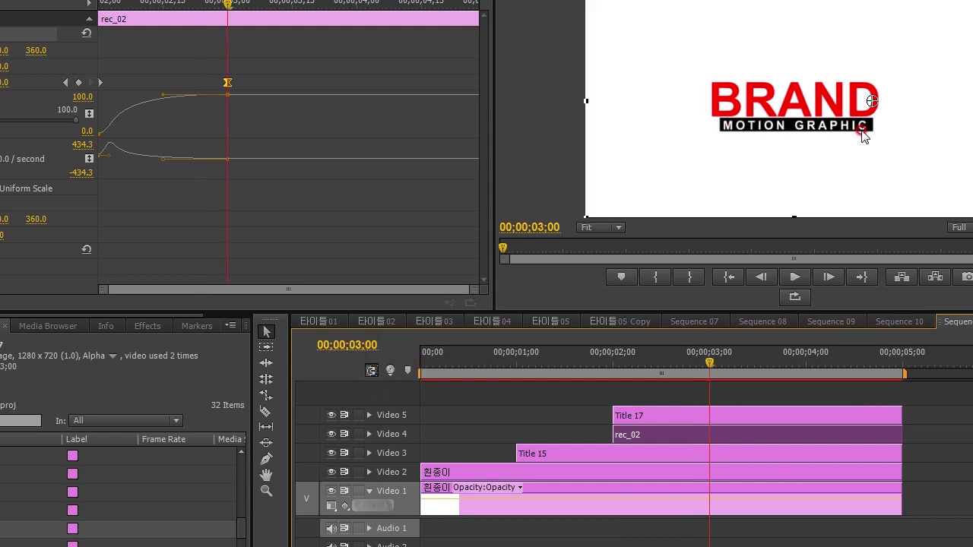
left_click(672, 410)
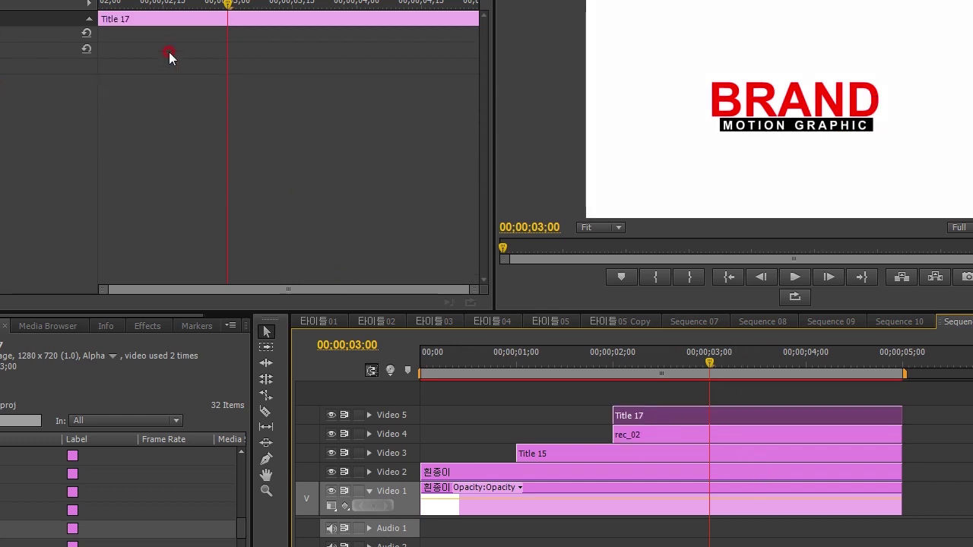
left_click(28, 33)
left_click(2, 33)
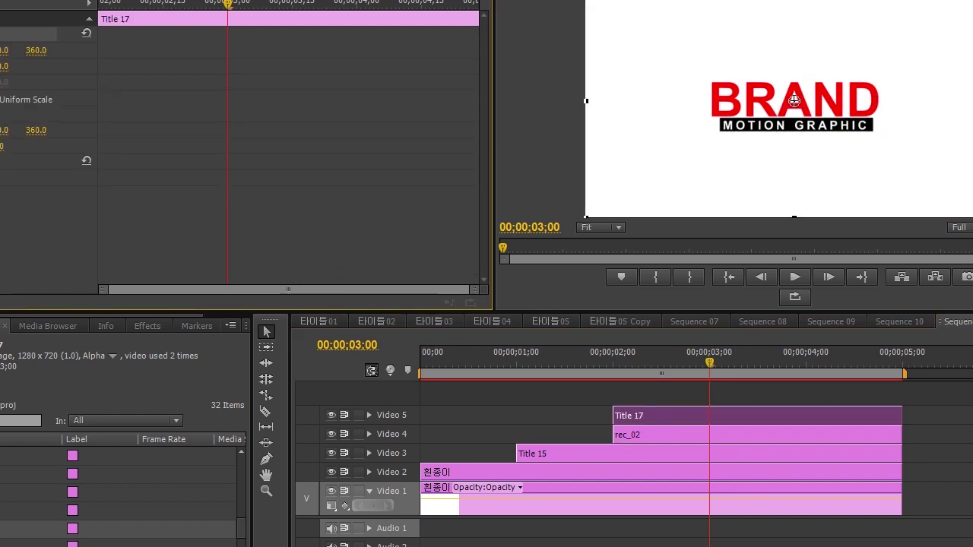
left_click_drag(227, 3, 99, 4)
left_click(205, 131)
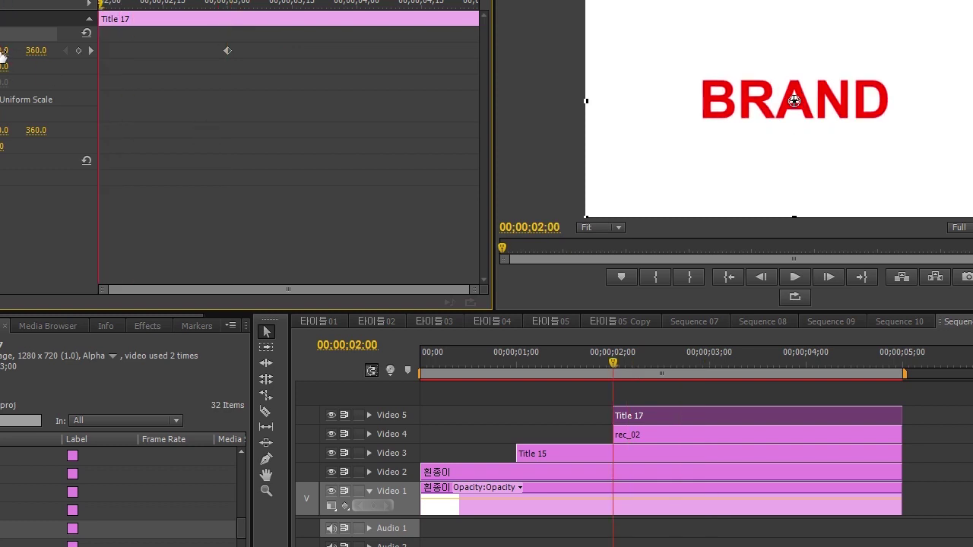
left_click_drag(794, 100, 498, 101)
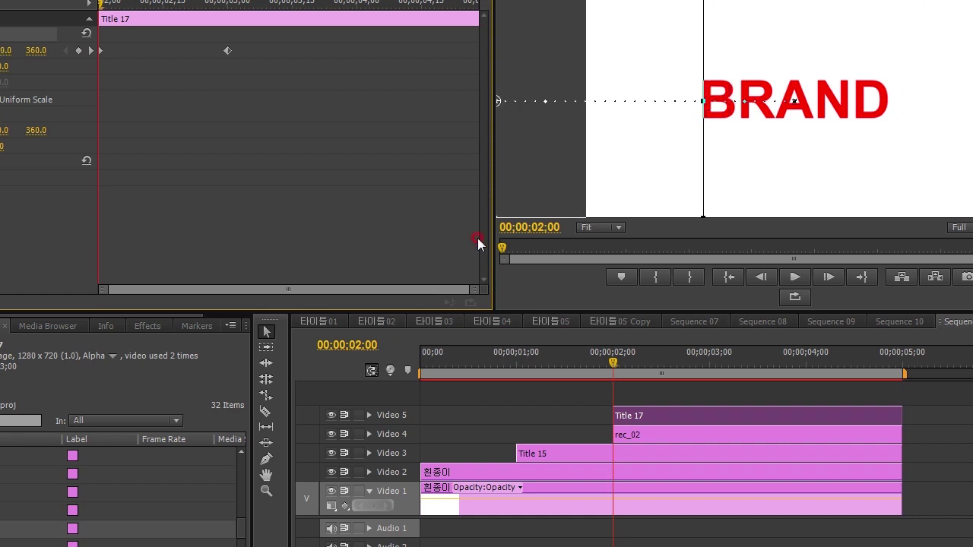
Step: Set the position keyframe to Ease In and drag the velocity handle so it slows to a stop
right_click(229, 51)
left_click(303, 178)
left_click(426, 267)
left_click(199, 94)
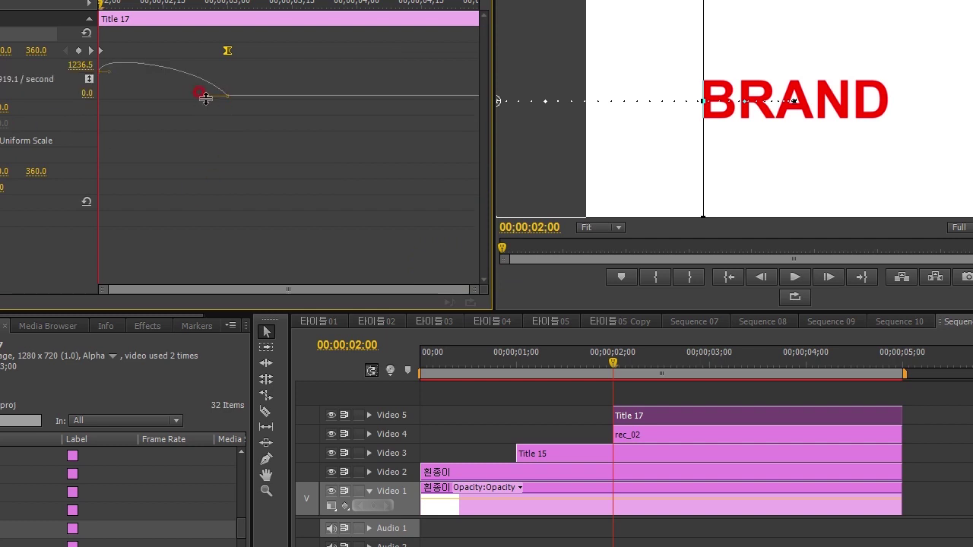
left_click_drag(205, 101, 110, 100)
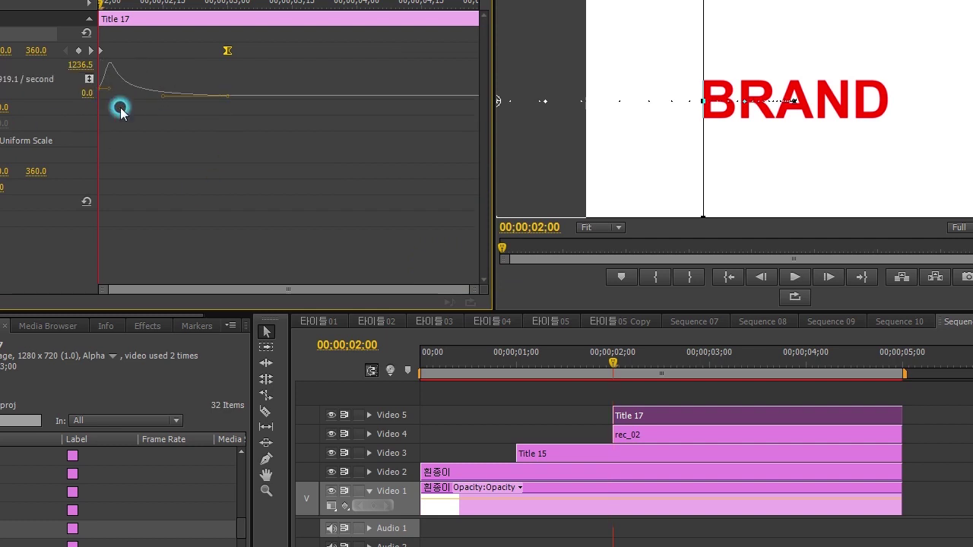
Step: Preview the sliding subtitle animation from the sequence start
left_click_drag(613, 366, 334, 377)
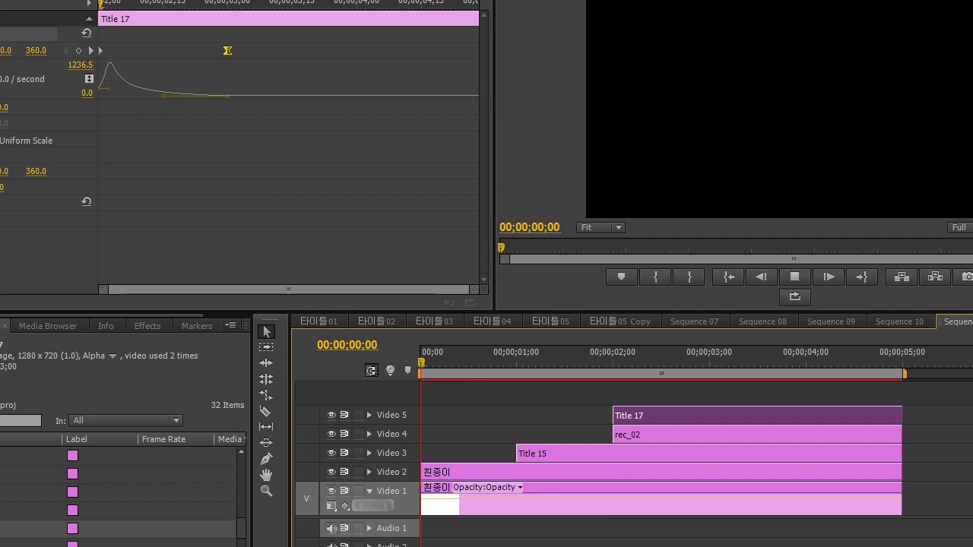
key("space")
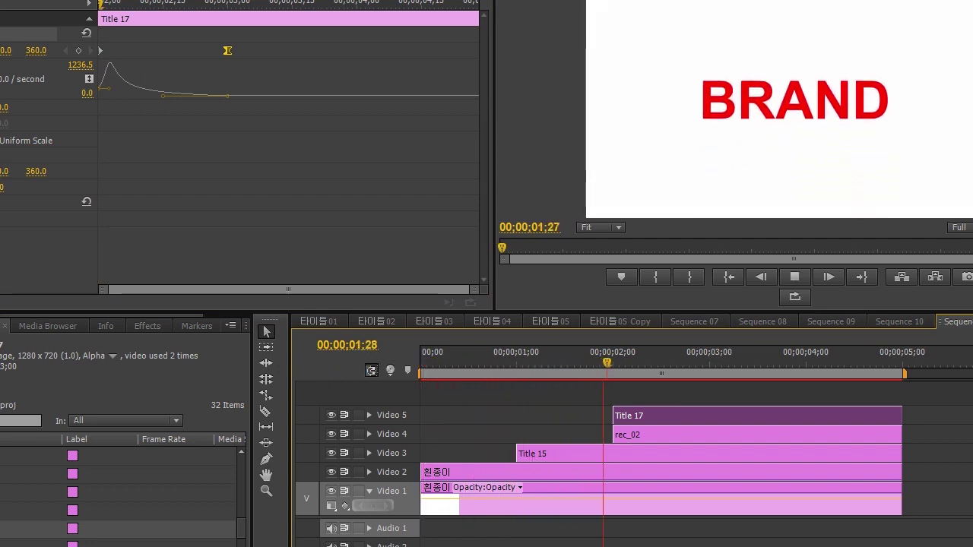
key("space")
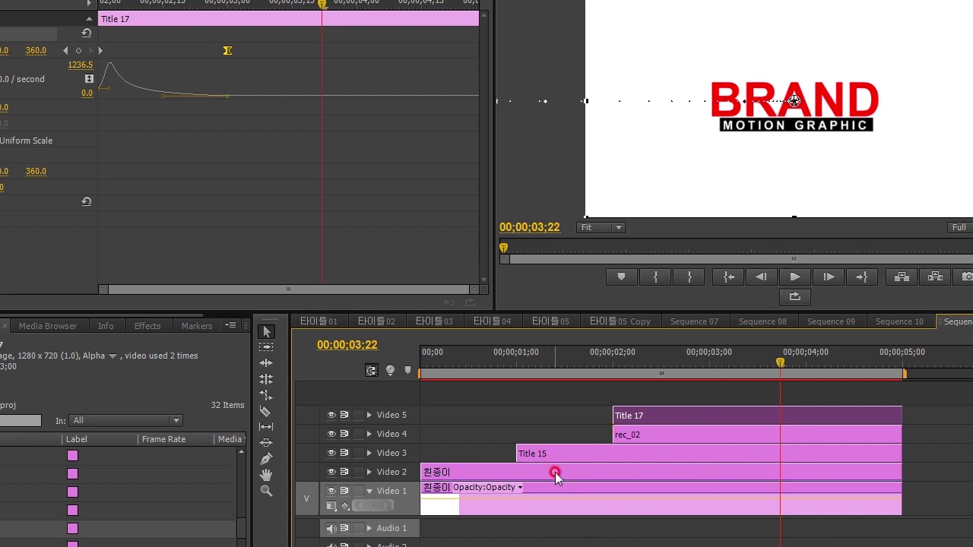
left_click(240, 525)
Step: Import the Extract.mp4 clock footage into the project
left_click(97, 545)
double_click(210, 539)
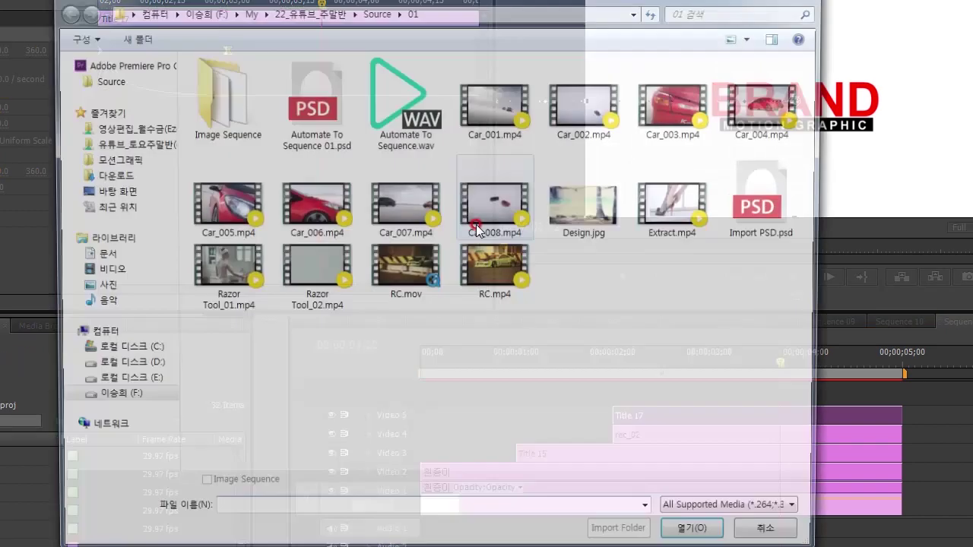
double_click(688, 209)
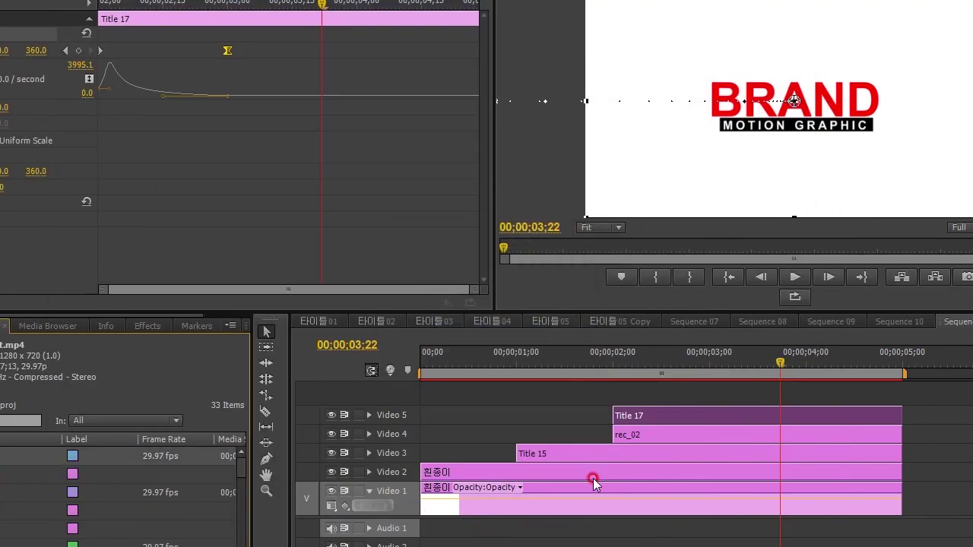
Step: Replace the white clips on Video 1 and Video 2 with Extract.mp4
left_click(486, 351)
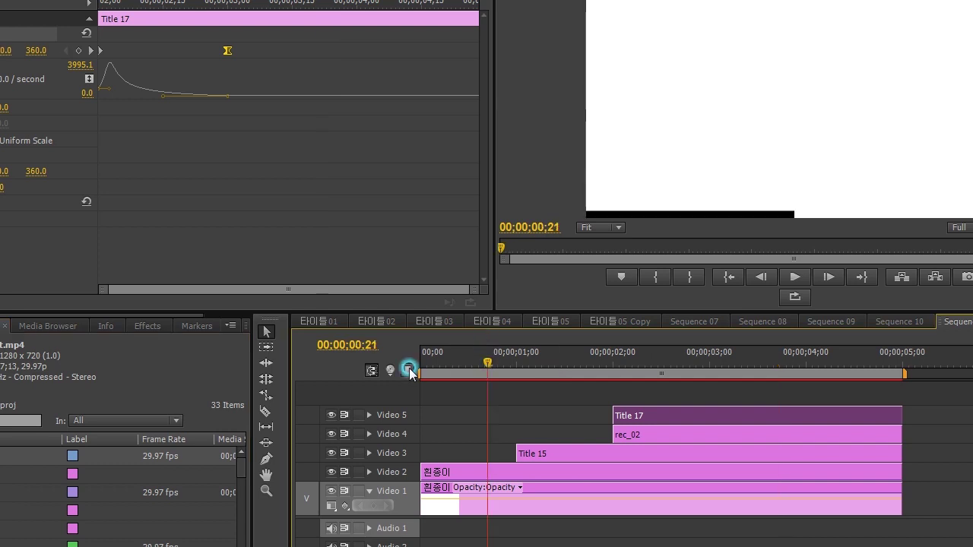
left_click(446, 506)
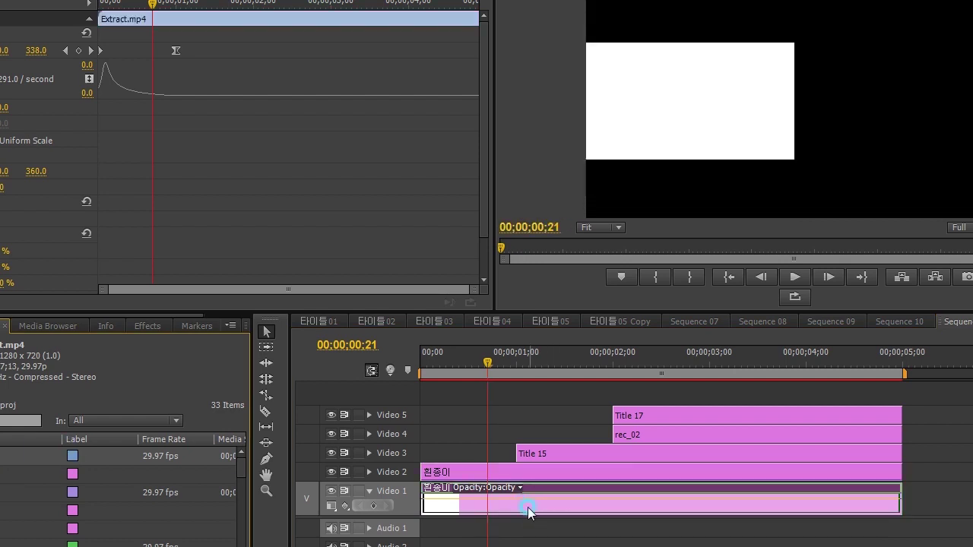
left_click_drag(543, 521, 452, 487)
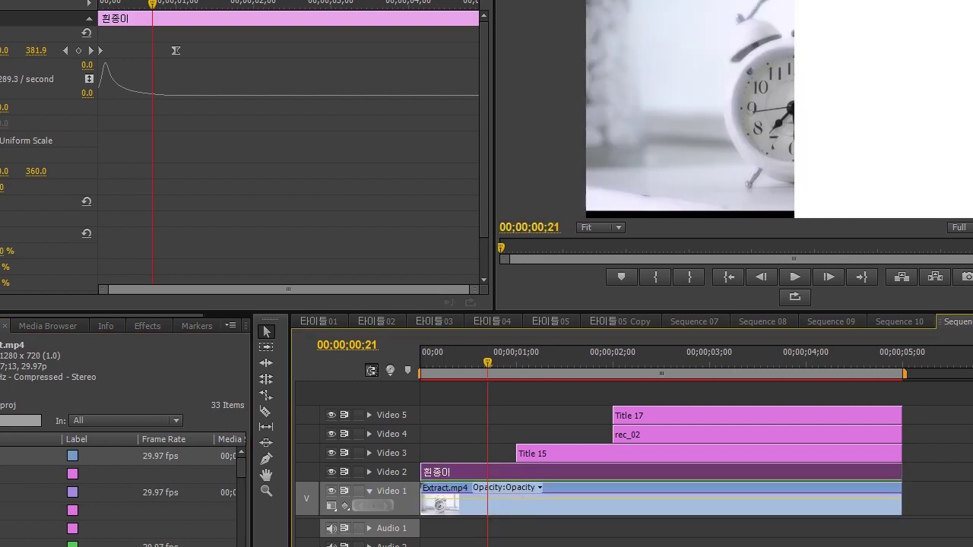
left_click(87, 388)
left_click(472, 476)
left_click(679, 533)
Step: Preview the BRAND and MOTION GRAPHIC animation over the clock footage
left_click_drag(501, 373, 421, 372)
key("space")
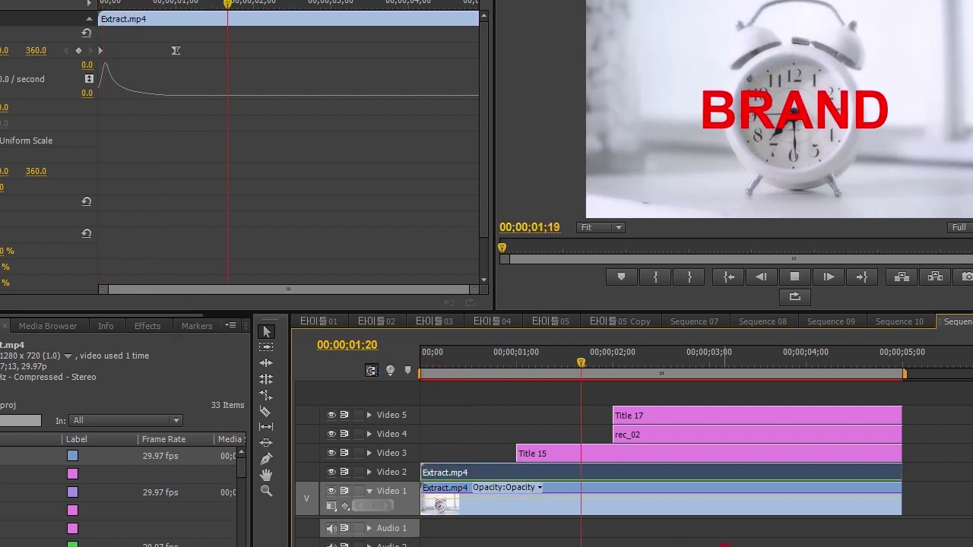
key("space")
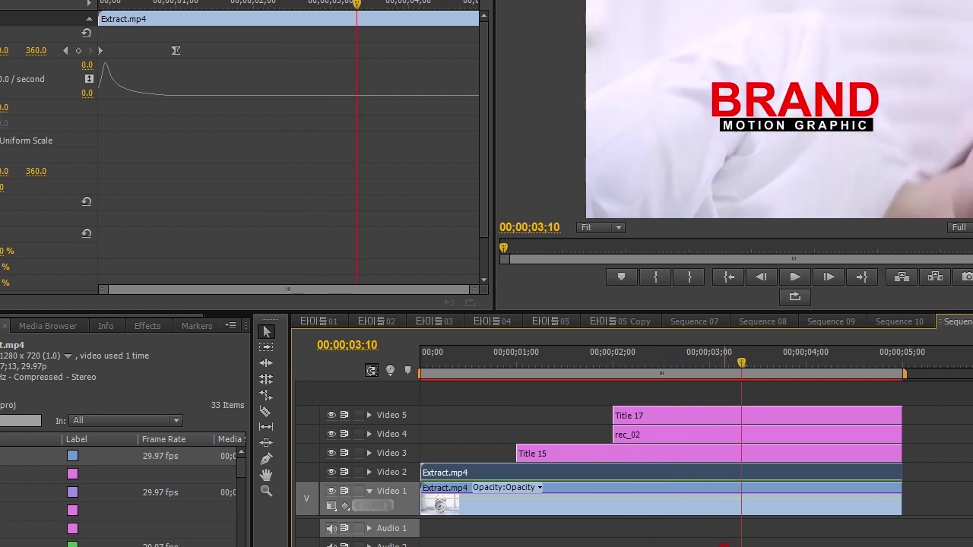